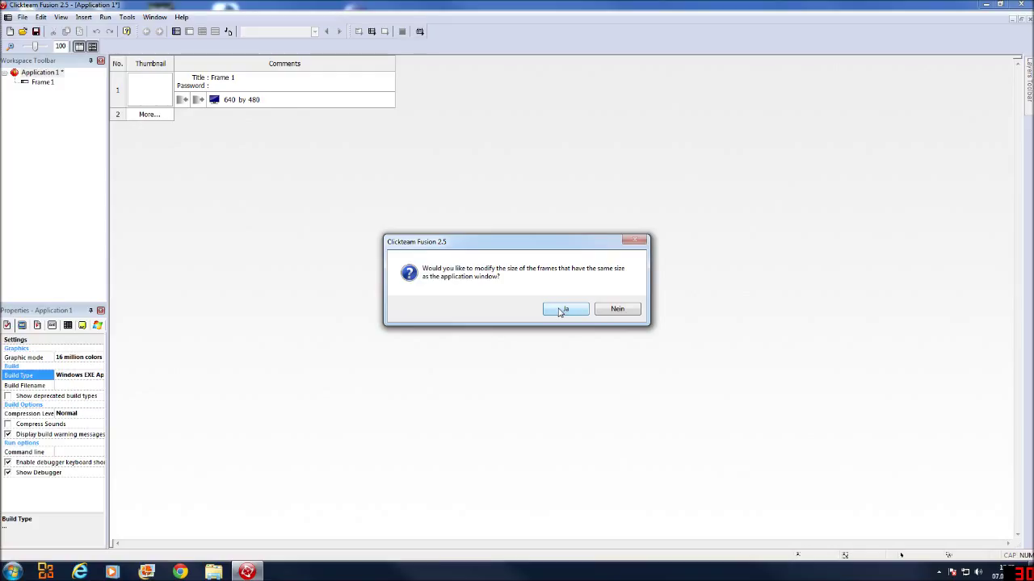
Apply the application's 800 x 600 window size to Frame 1 as well and check the window size property.
{"action": "left_click", "coordinate": [561, 310]}
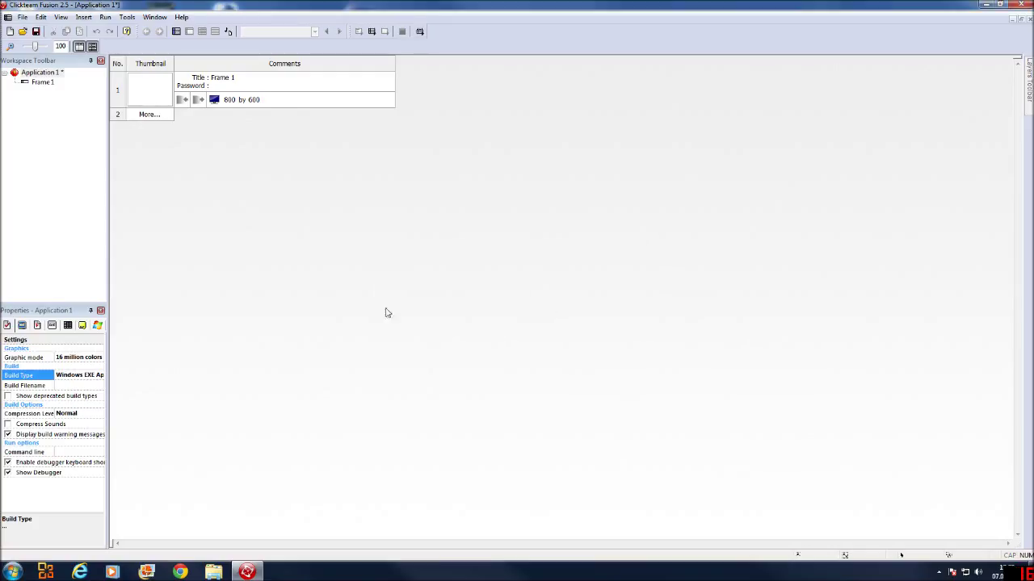
{"action": "left_click", "coordinate": [22, 324]}
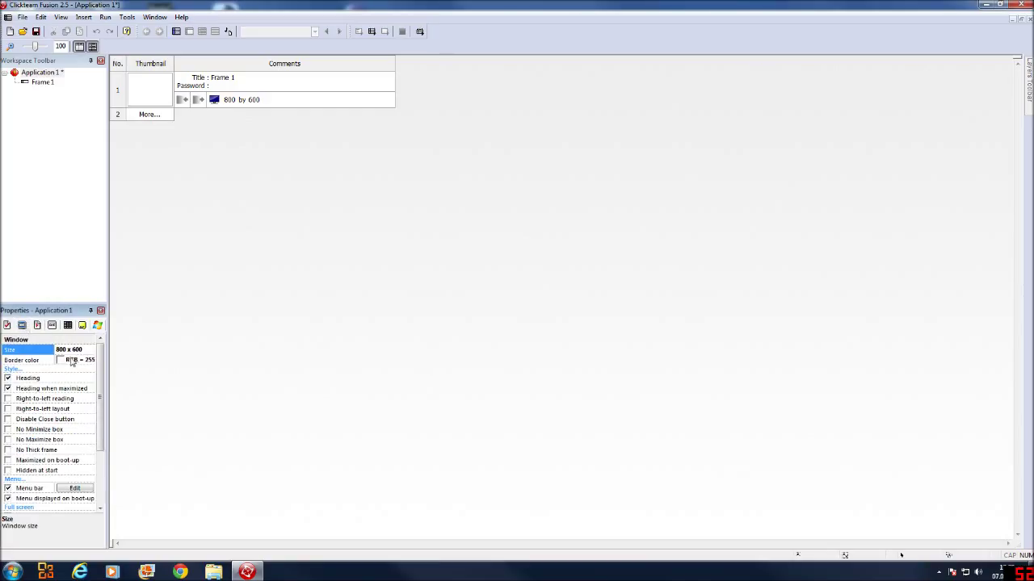
{"action": "left_click", "coordinate": [62, 349]}
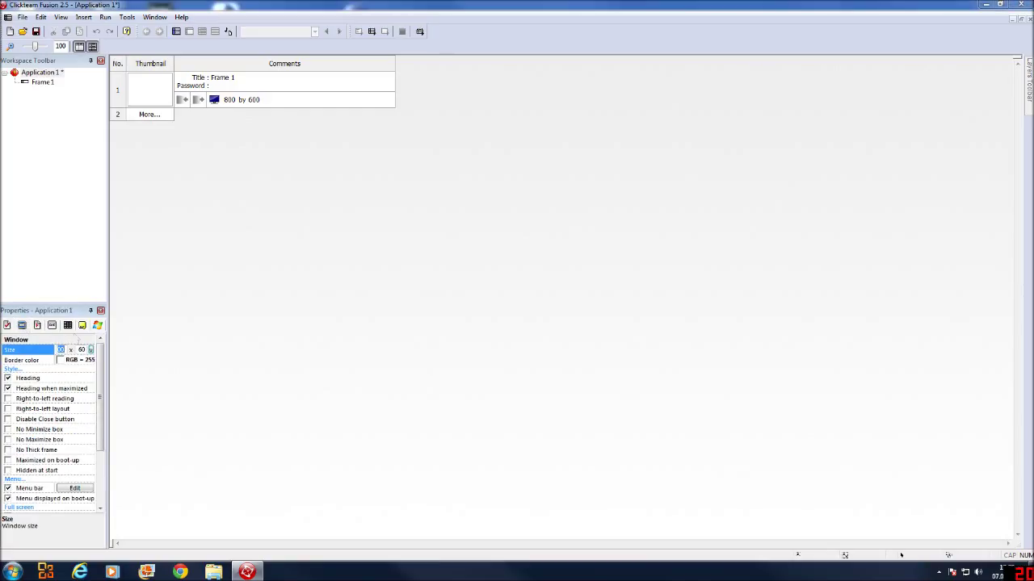
{"action": "left_click", "coordinate": [39, 73]}
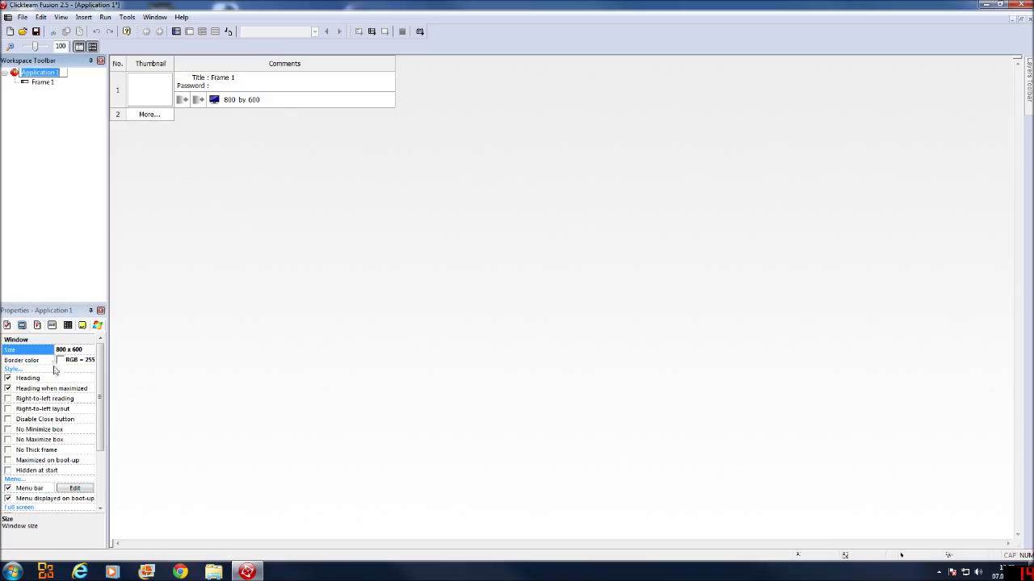
Look through the application's runtime, event, About and Windows properties, then return to its general settings.
{"action": "left_click", "coordinate": [37, 326]}
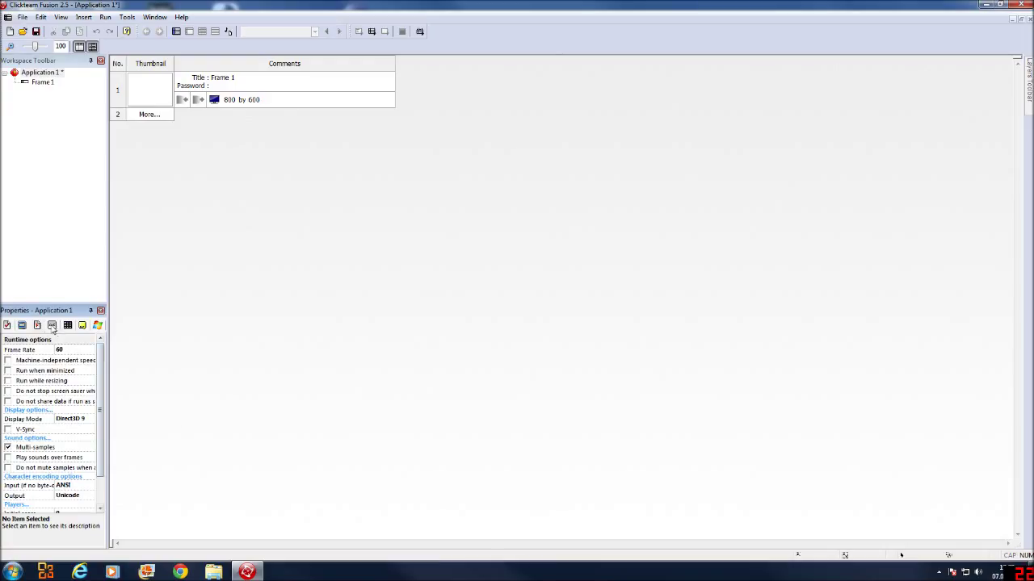
{"action": "left_click", "coordinate": [68, 326]}
{"action": "left_click", "coordinate": [82, 326]}
{"action": "left_click", "coordinate": [97, 326]}
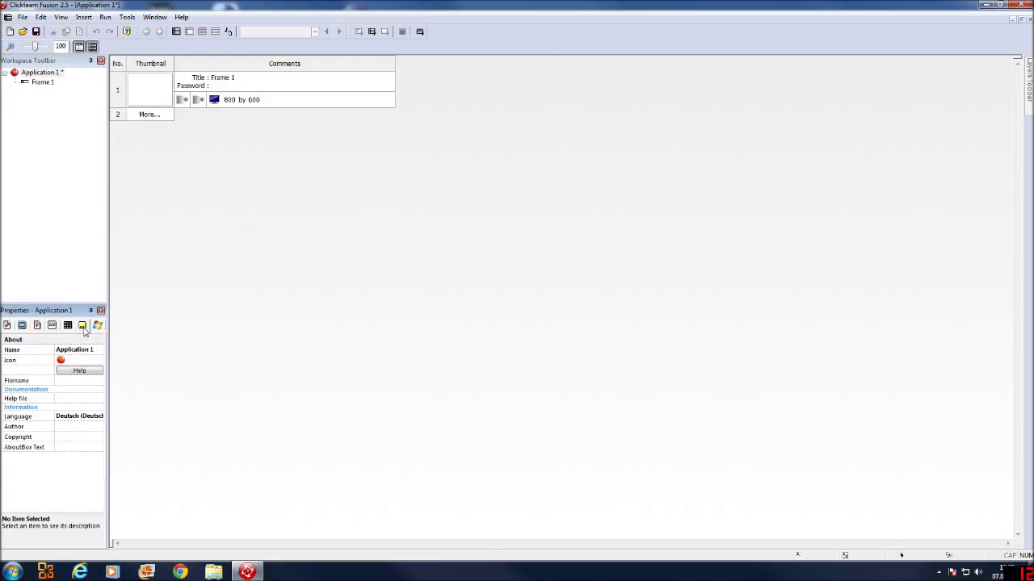
{"action": "left_click", "coordinate": [68, 326]}
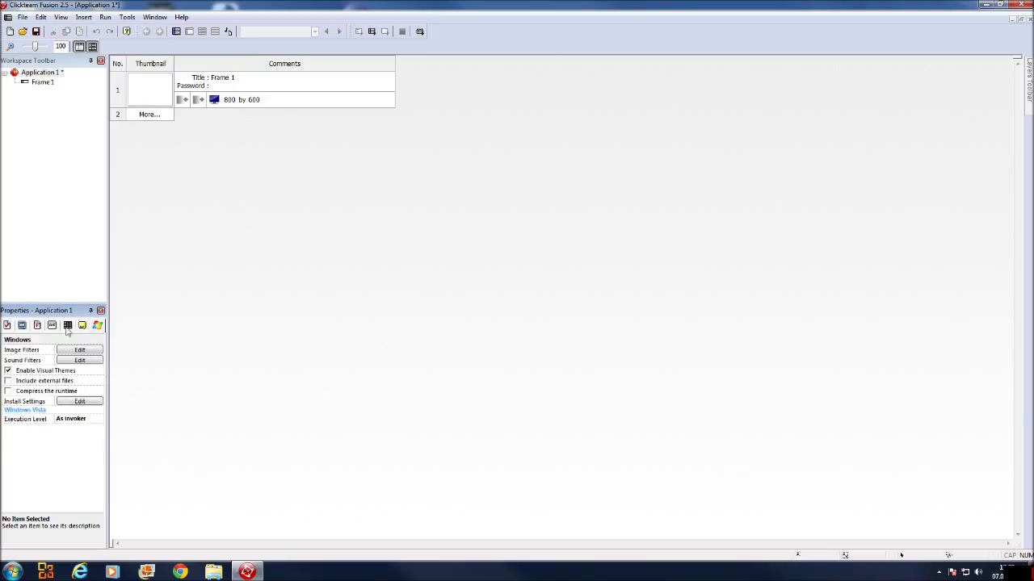
{"action": "left_click", "coordinate": [7, 325]}
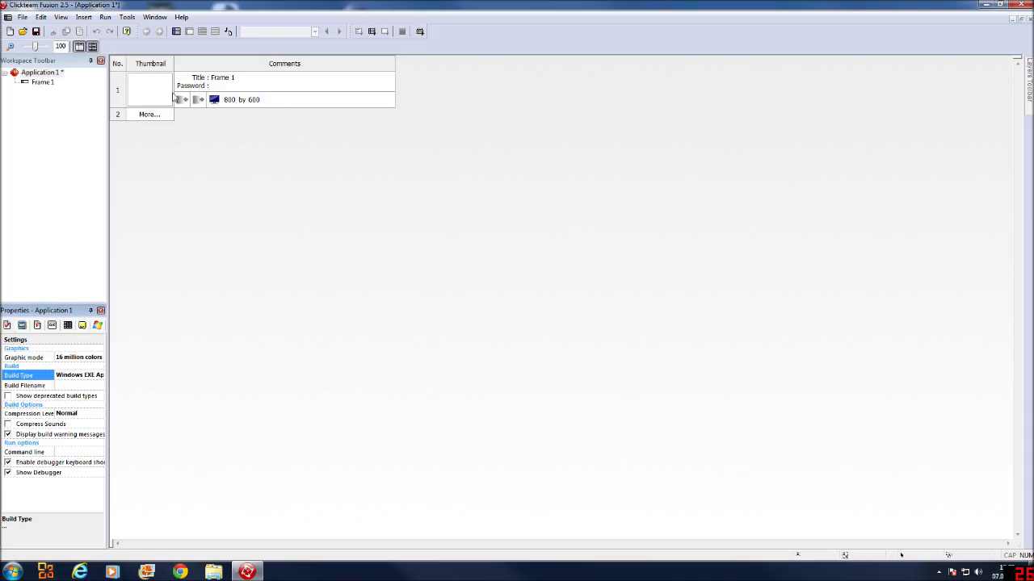
Open Frame 1 in the frame editor.
{"action": "double_click", "coordinate": [32, 82]}
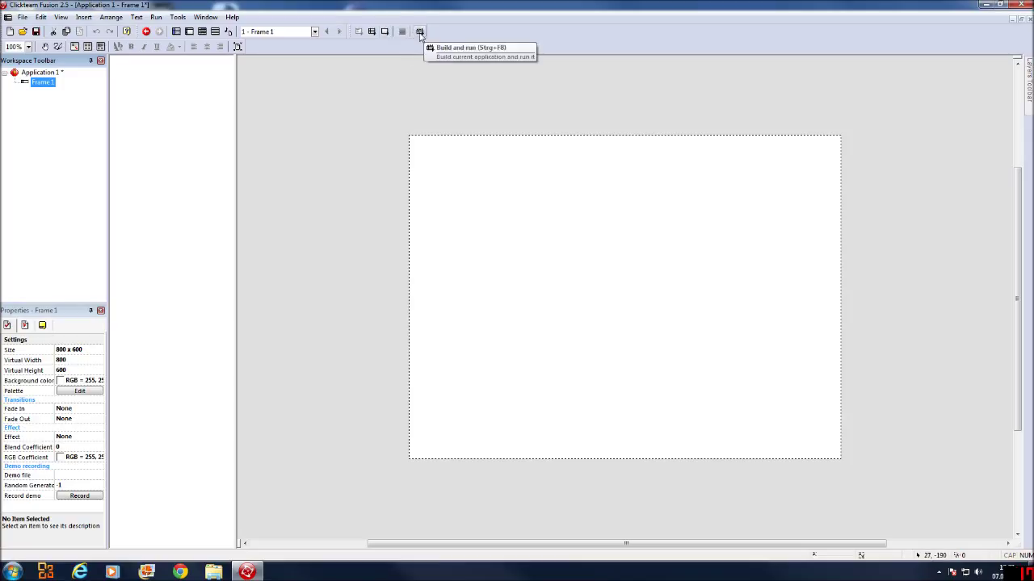
{"action": "left_click", "coordinate": [22, 18]}
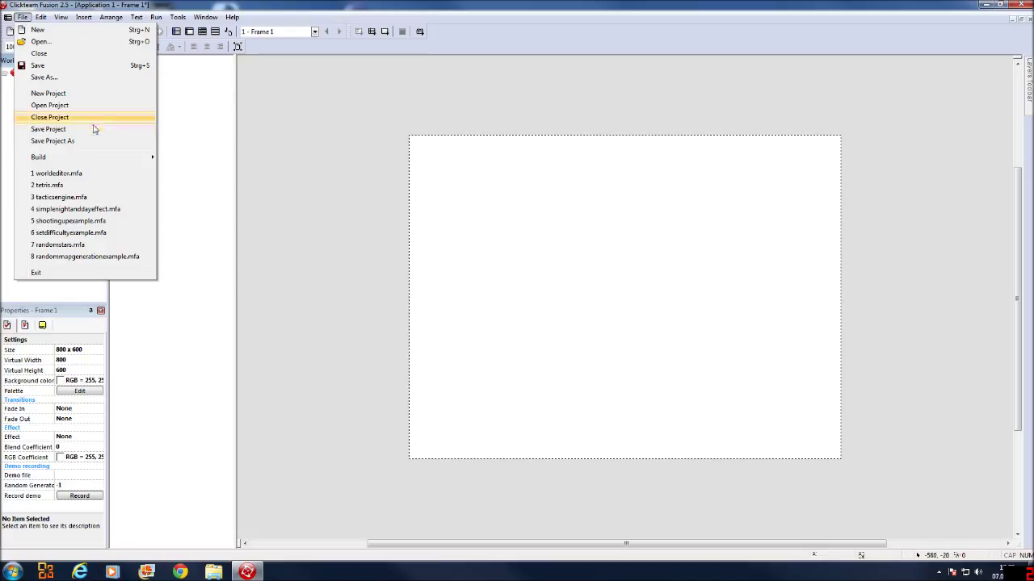
{"action": "left_click", "coordinate": [41, 18]}
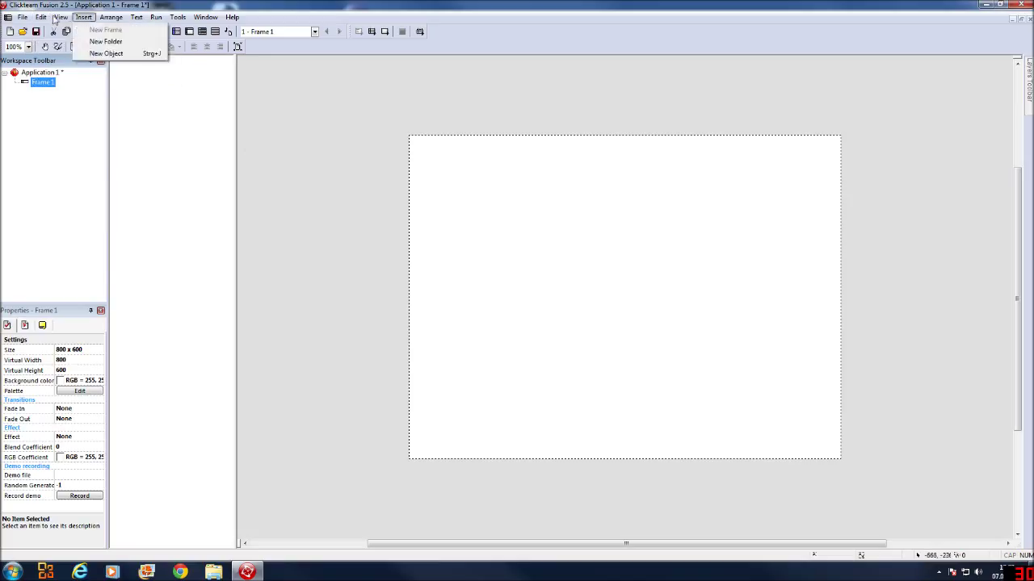
Show the grid in the frame editor and turn on Snap to Grid.
{"action": "mouse_move", "coordinate": [61, 18]}
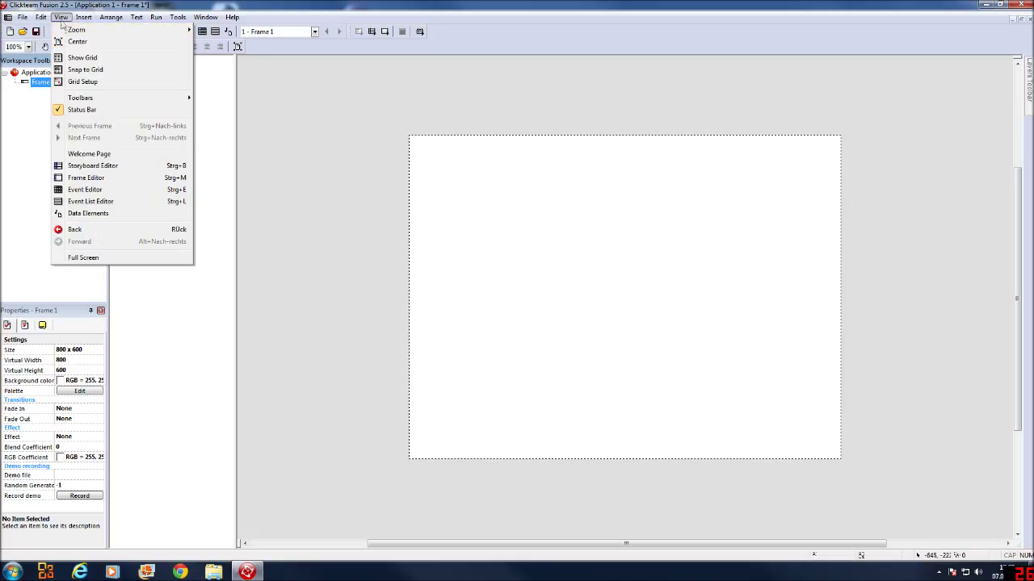
{"action": "left_click", "coordinate": [85, 59]}
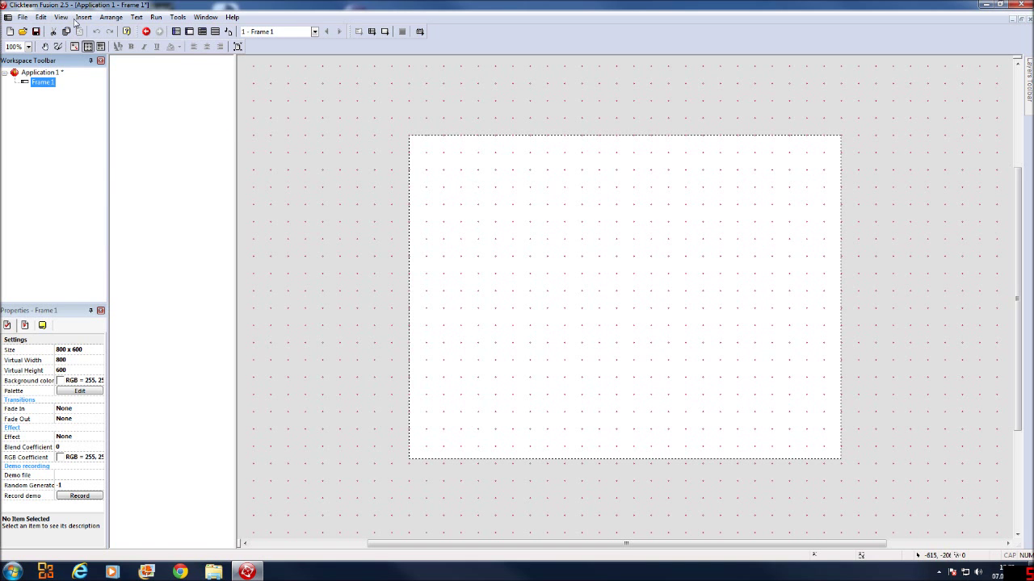
{"action": "left_click", "coordinate": [62, 18]}
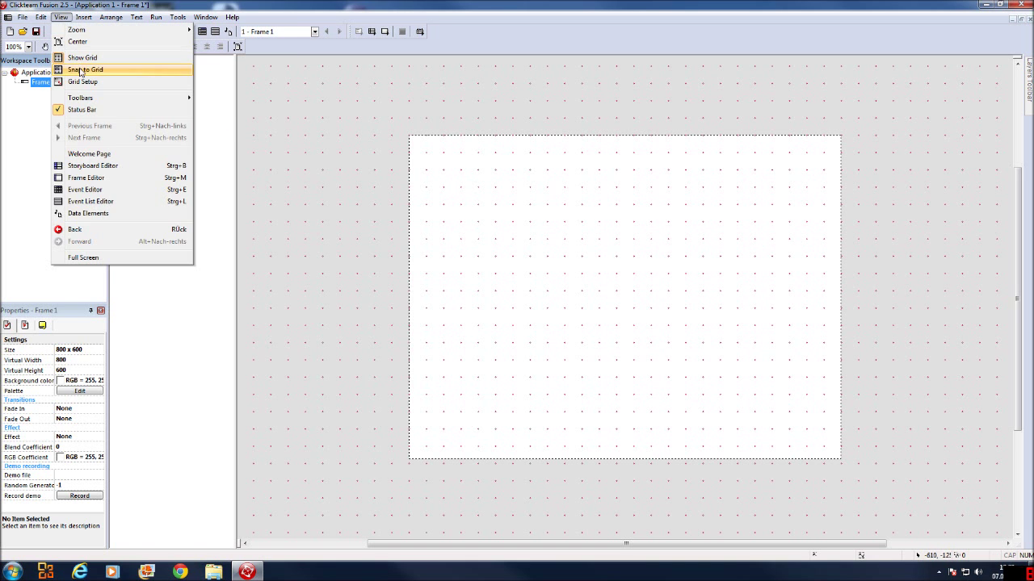
{"action": "left_click", "coordinate": [78, 71]}
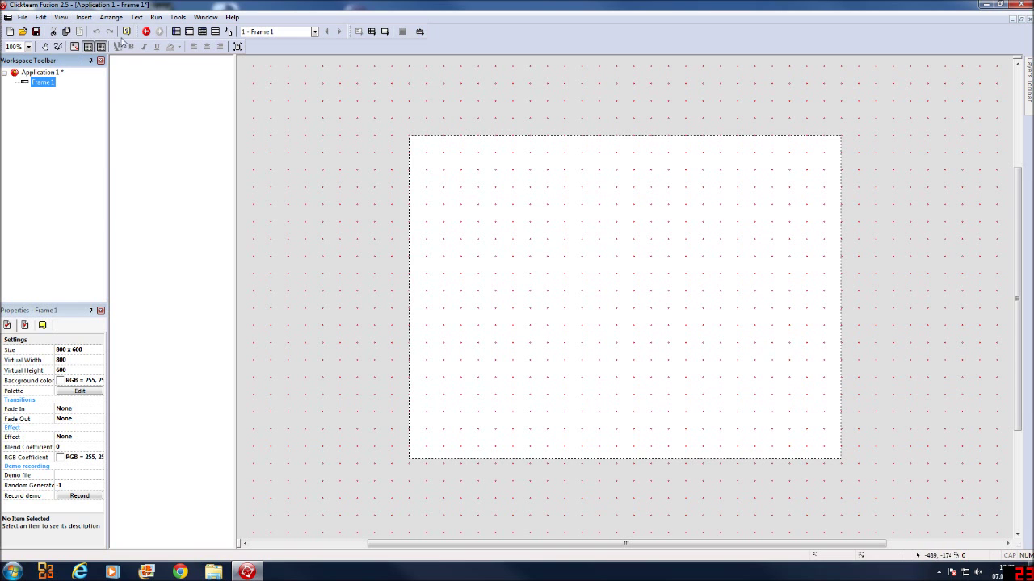
Examine the Grid Setup options for origin, size and color, and close them without changes.
{"action": "left_click", "coordinate": [63, 18]}
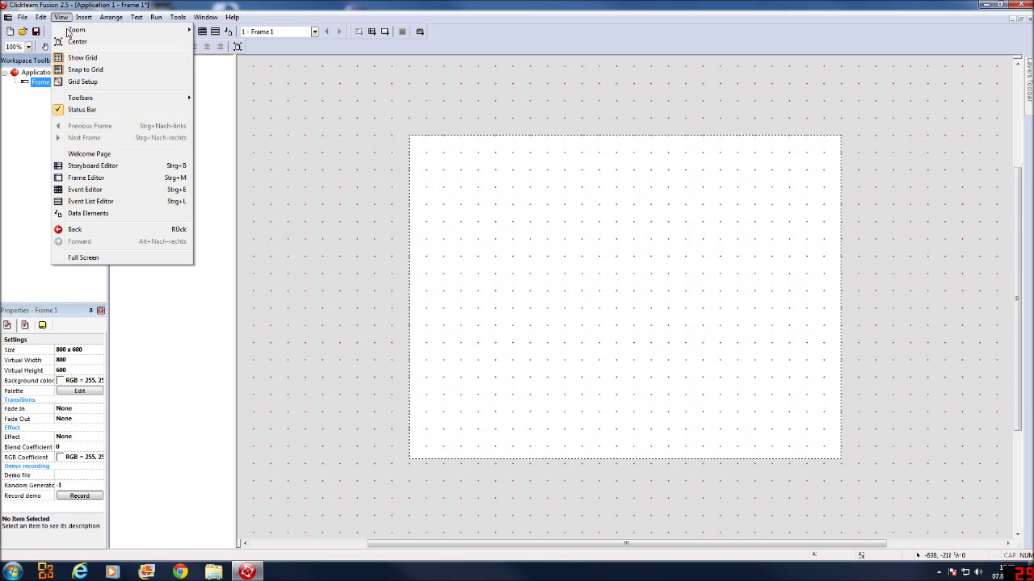
{"action": "left_click", "coordinate": [80, 82]}
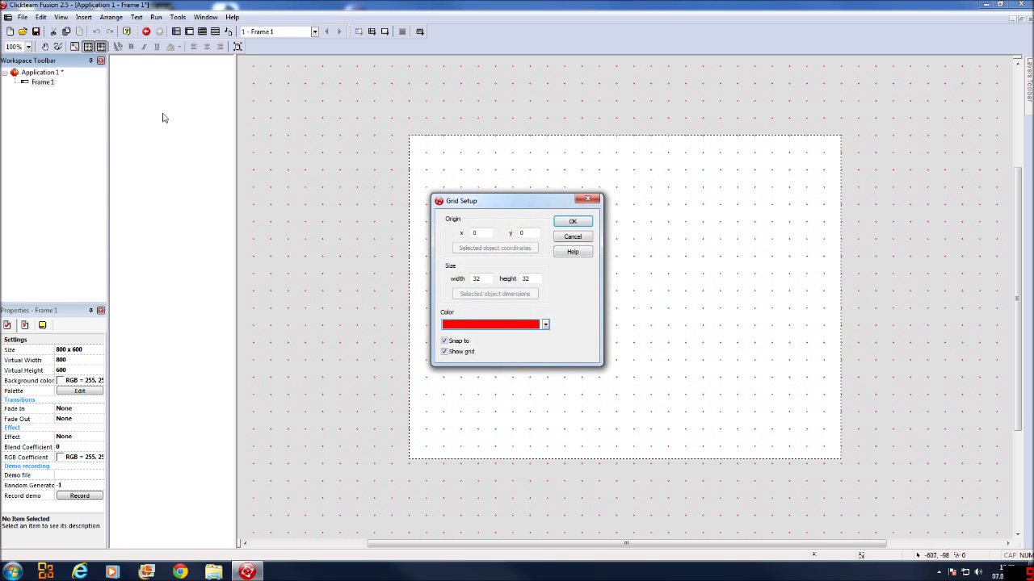
{"action": "left_click", "coordinate": [589, 201]}
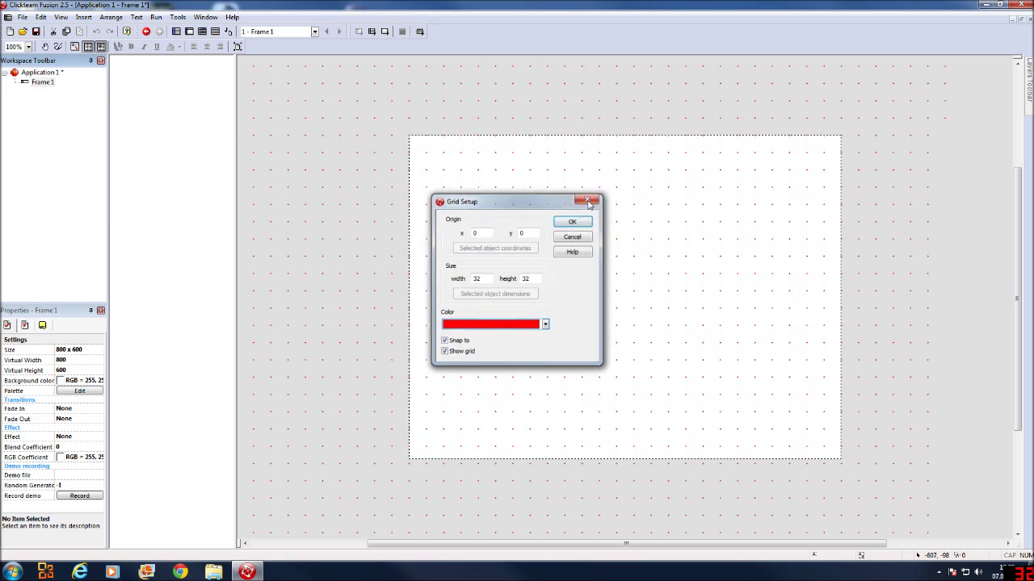
Turn off Snap to Grid and hide the grid in the frame editor.
{"action": "left_click", "coordinate": [61, 17]}
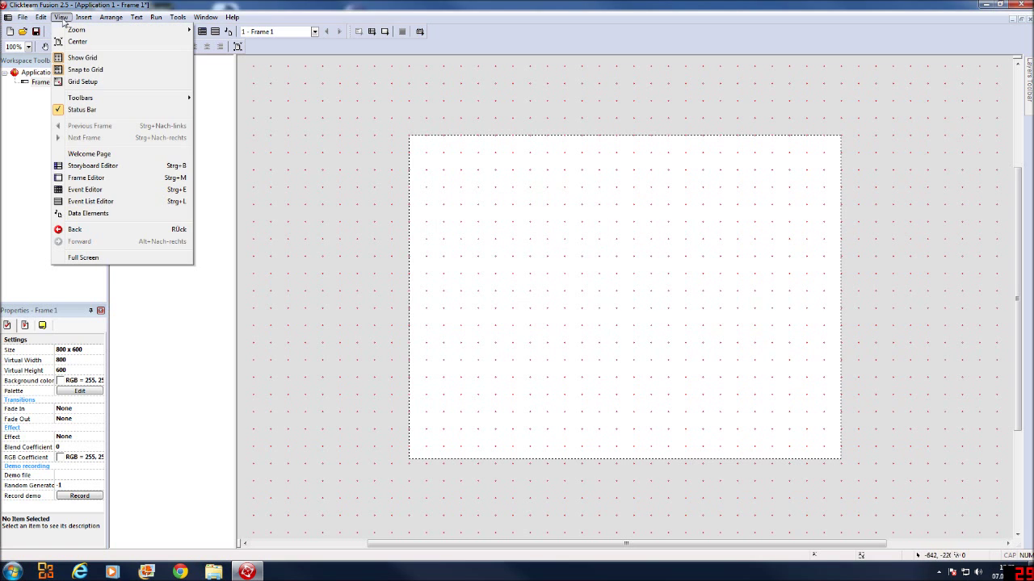
{"action": "left_click", "coordinate": [85, 70]}
{"action": "left_click", "coordinate": [60, 17]}
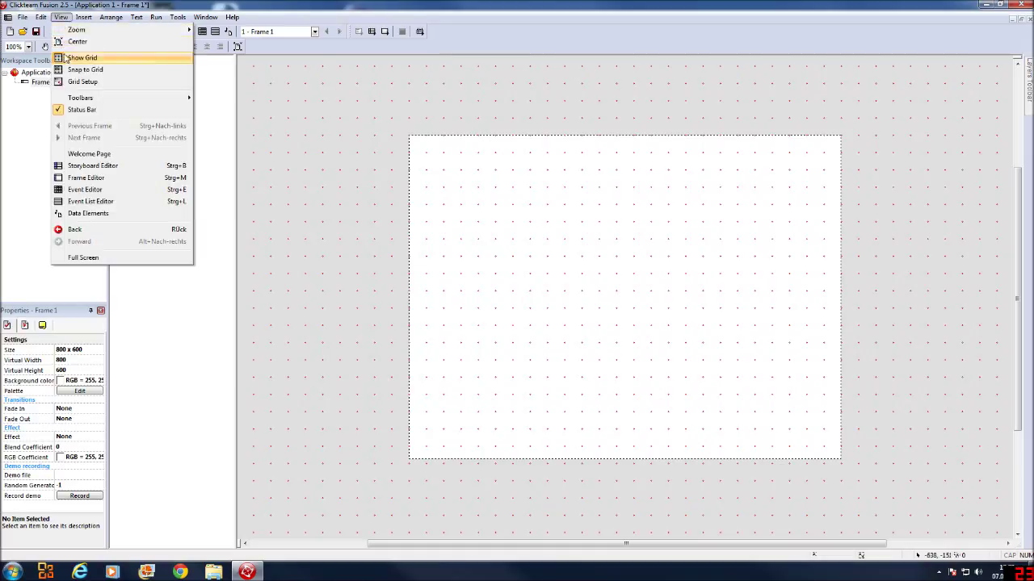
{"action": "left_click", "coordinate": [81, 58]}
{"action": "left_click", "coordinate": [60, 17]}
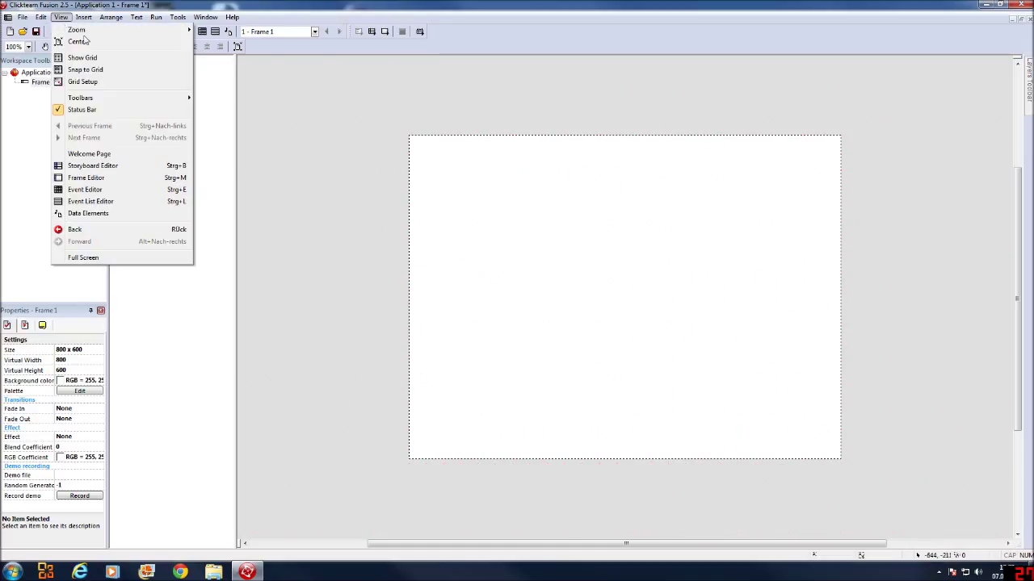
{"action": "left_click", "coordinate": [493, 22]}
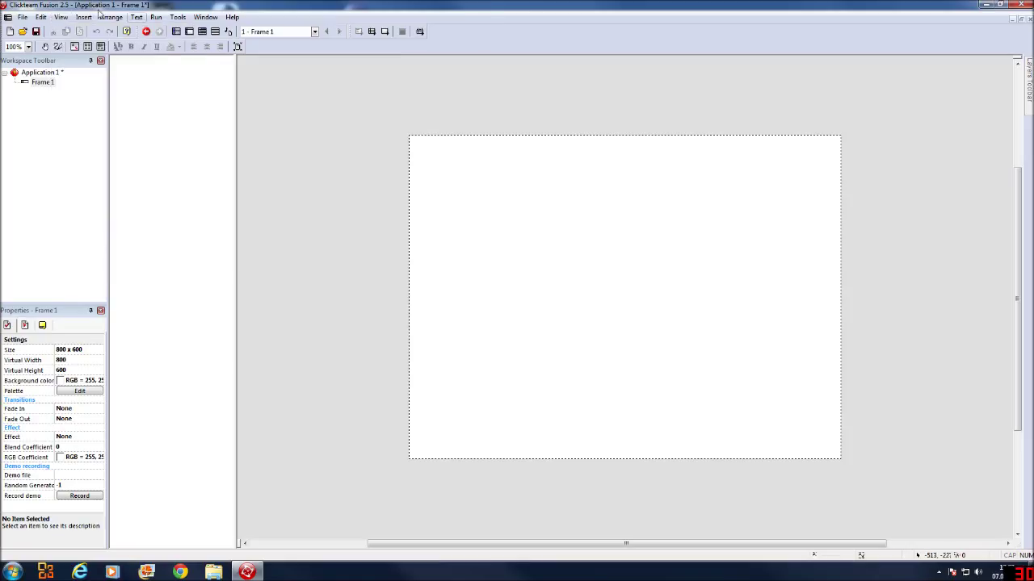
{"action": "left_click", "coordinate": [85, 18]}
{"action": "mouse_move", "coordinate": [113, 20]}
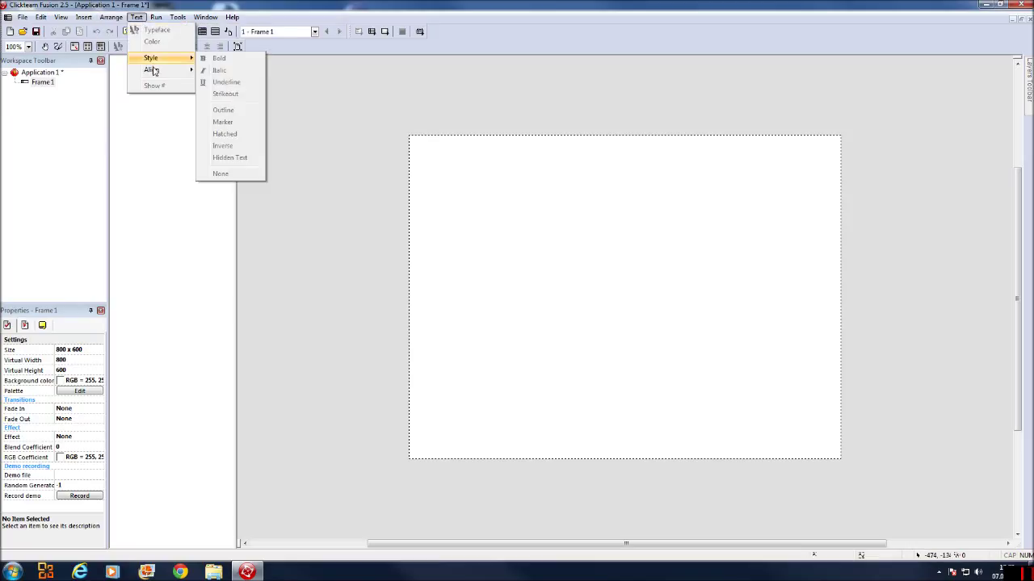
{"action": "mouse_move", "coordinate": [206, 17]}
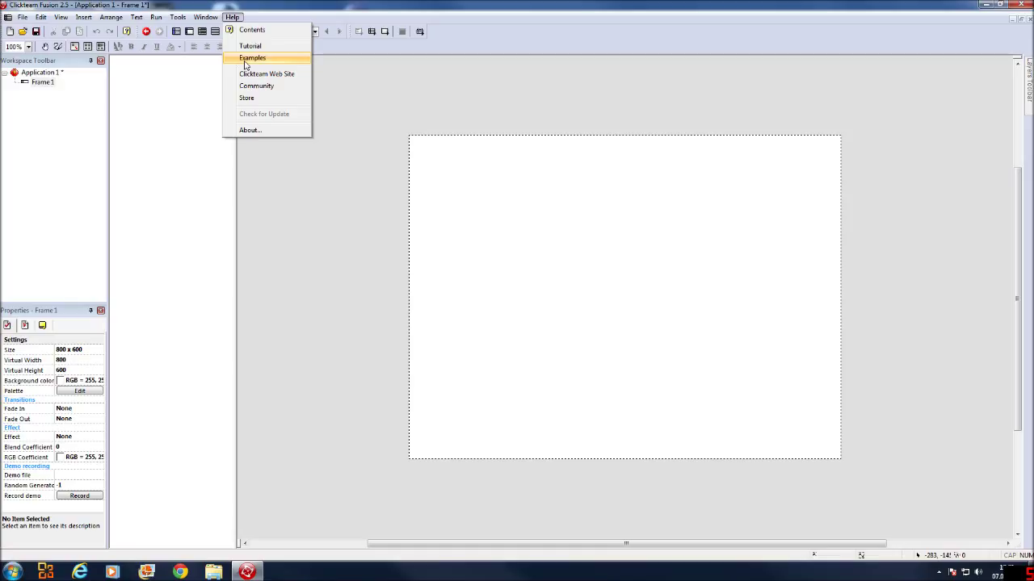
{"action": "left_click", "coordinate": [54, 145]}
{"action": "left_click", "coordinate": [457, 192]}
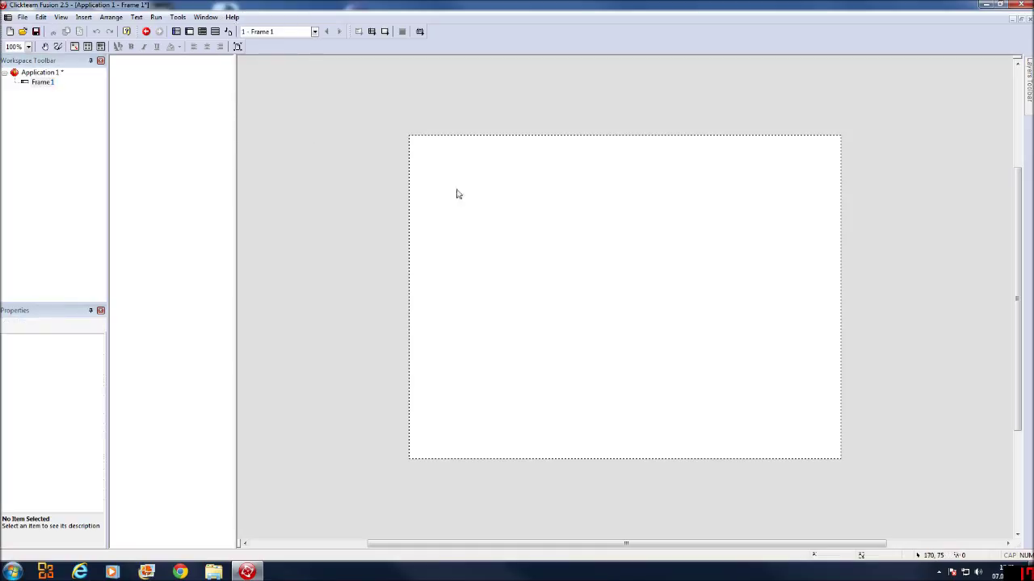
{"action": "left_click", "coordinate": [38, 83]}
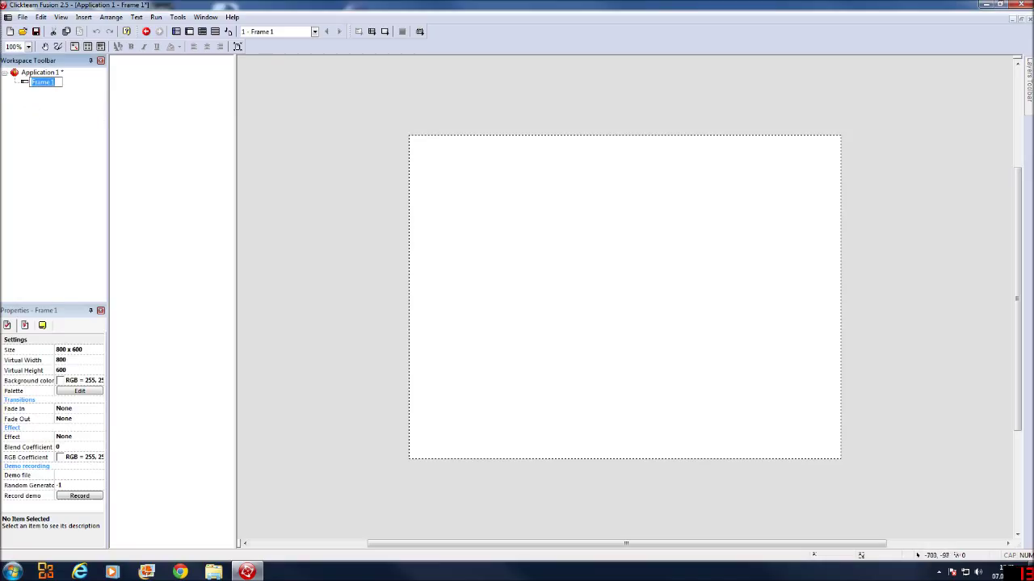
{"action": "key", "text": "Return"}
Start inserting a new object in Frame 1 and browse the available object types.
{"action": "right_click", "coordinate": [463, 219]}
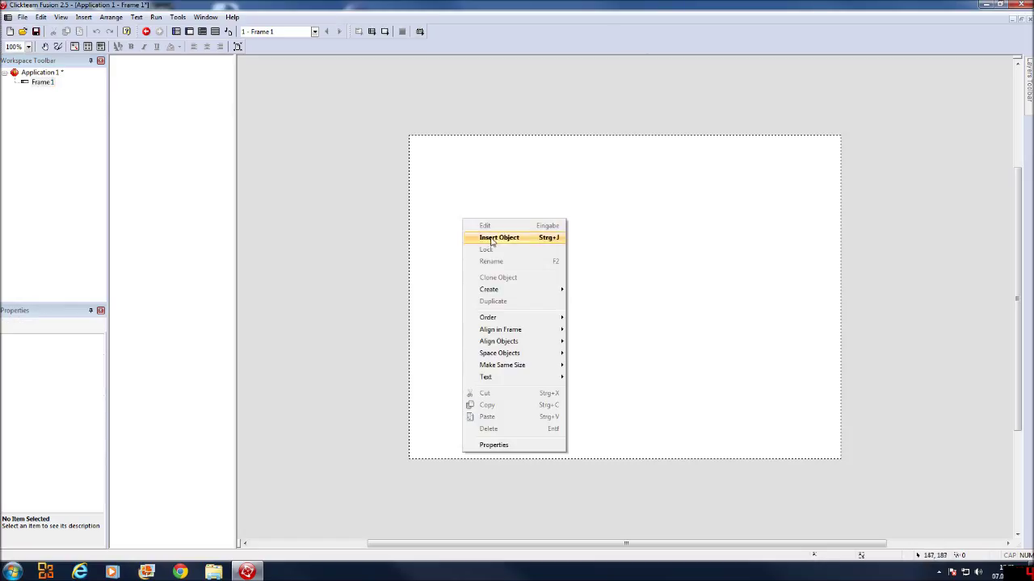
{"action": "left_click", "coordinate": [491, 239]}
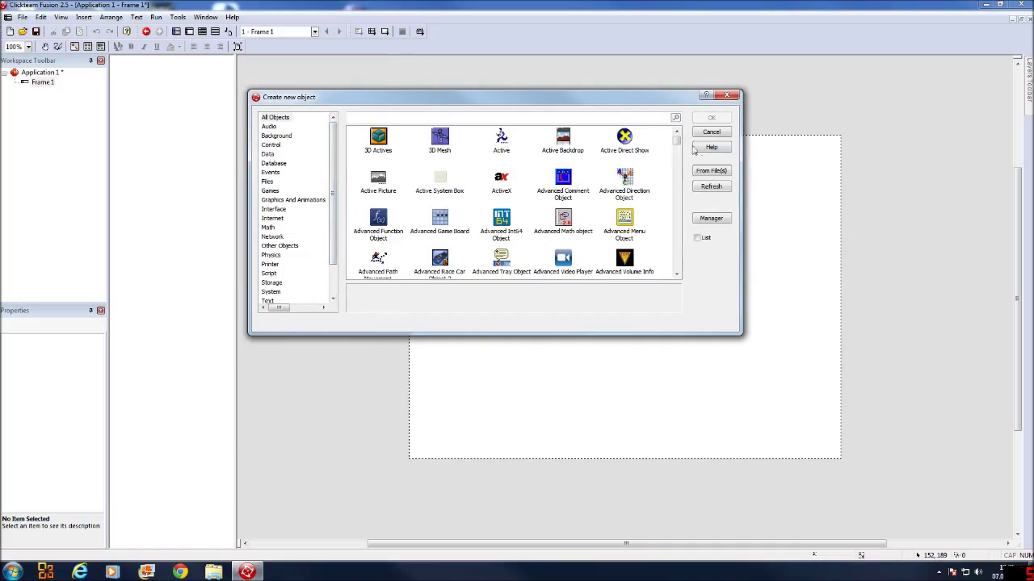
{"action": "scroll", "coordinate": [682, 159], "scroll_direction": "down", "scroll_amount": 1}
{"action": "scroll", "coordinate": [684, 165], "scroll_direction": "down", "scroll_amount": 4}
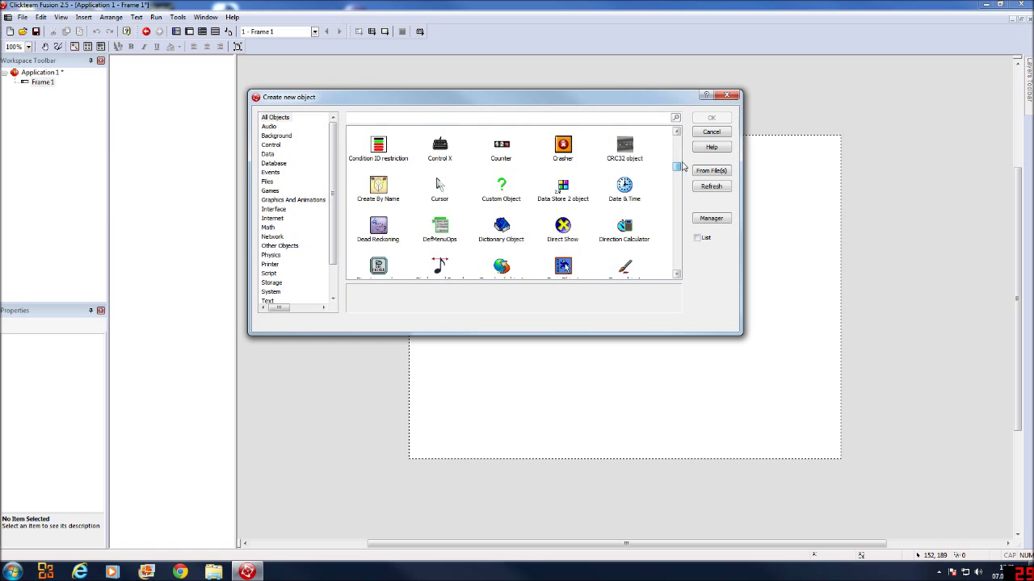
{"action": "scroll", "coordinate": [685, 153], "scroll_direction": "up", "scroll_amount": 6}
{"action": "mouse_move", "coordinate": [686, 136]}
{"action": "left_mouse_down"}
{"action": "mouse_move", "coordinate": [680, 267]}
{"action": "mouse_move", "coordinate": [687, 126]}
{"action": "left_mouse_up"}
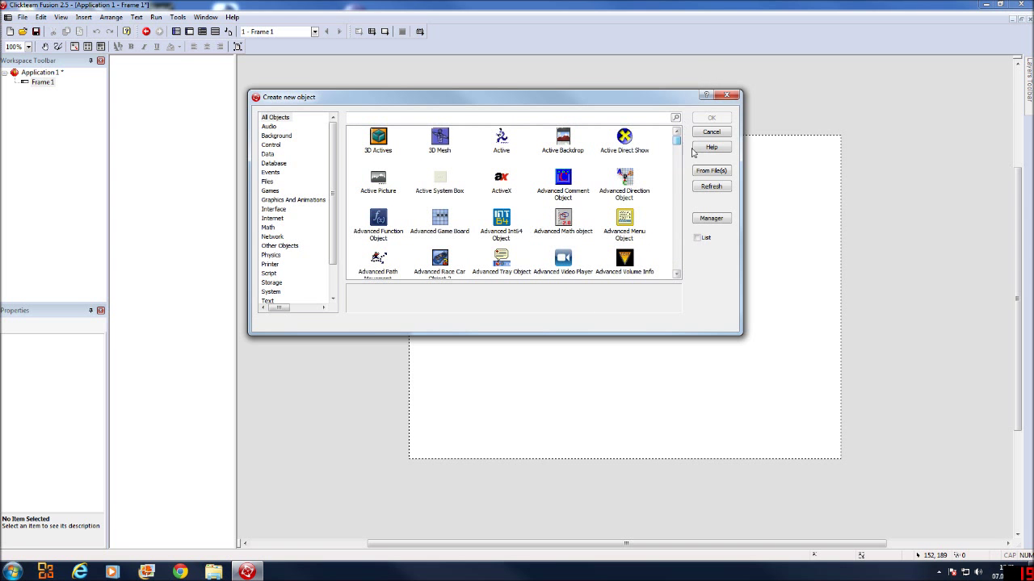
Examine the available and installed extensions in the Extension Manager, including their build types and descriptions, and close it without installing any.
{"action": "left_click", "coordinate": [712, 220]}
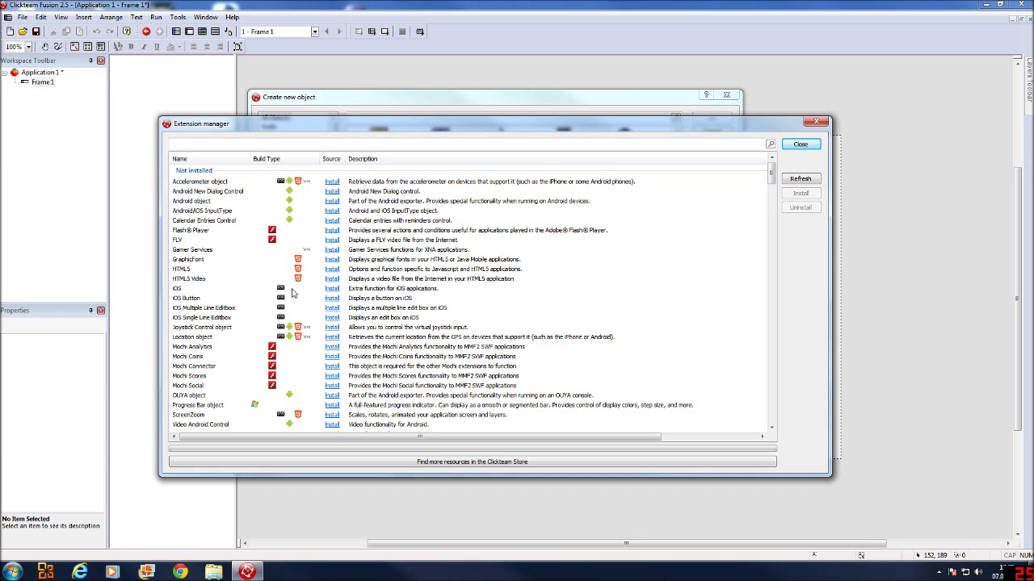
{"action": "scroll", "coordinate": [282, 313], "scroll_direction": "down", "scroll_amount": 8}
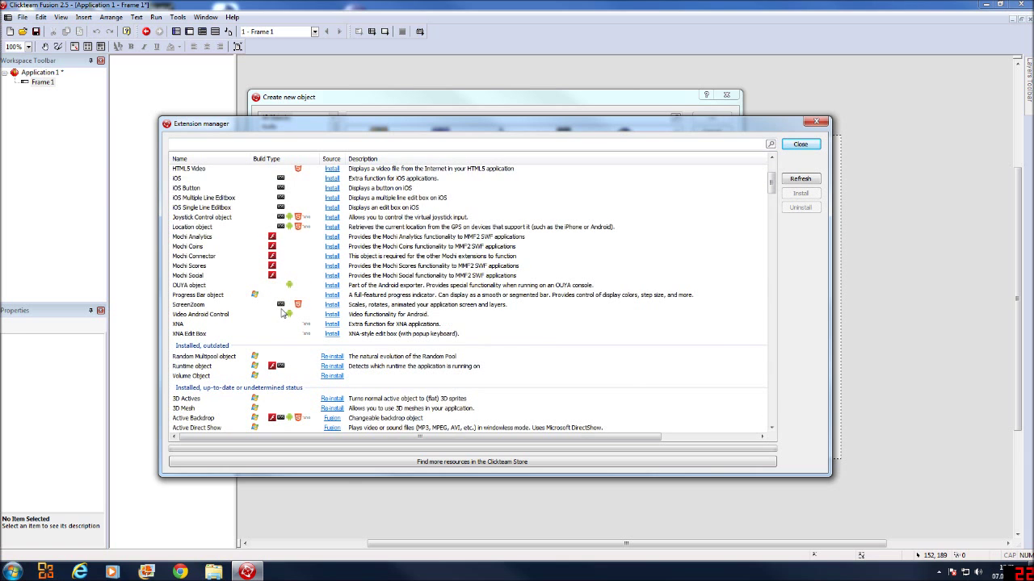
{"action": "scroll", "coordinate": [289, 302], "scroll_direction": "down", "scroll_amount": 5}
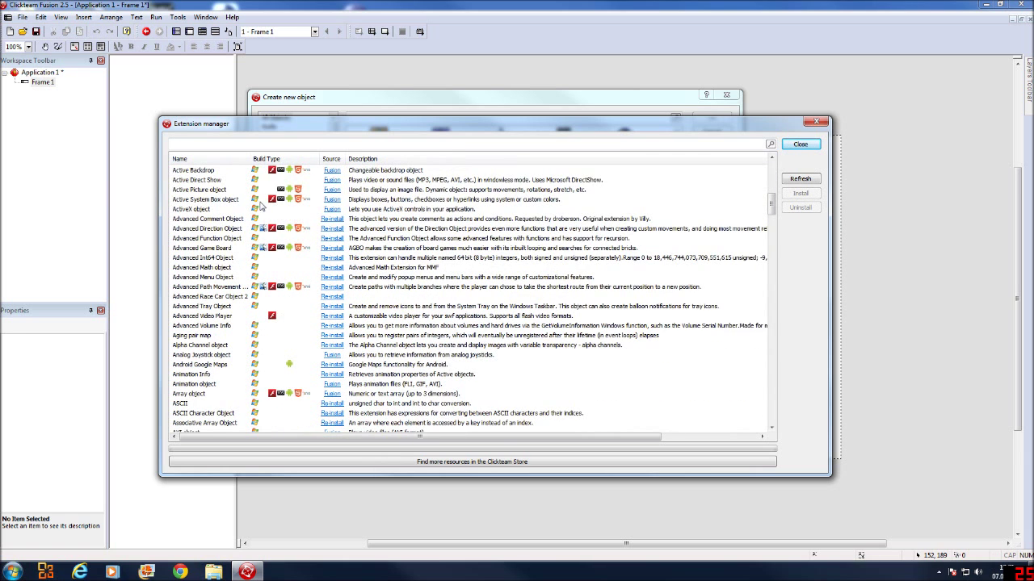
{"action": "scroll", "coordinate": [261, 207], "scroll_direction": "up", "scroll_amount": 5}
{"action": "scroll", "coordinate": [330, 262], "scroll_direction": "down", "scroll_amount": 5}
{"action": "scroll", "coordinate": [329, 261], "scroll_direction": "down", "scroll_amount": 15}
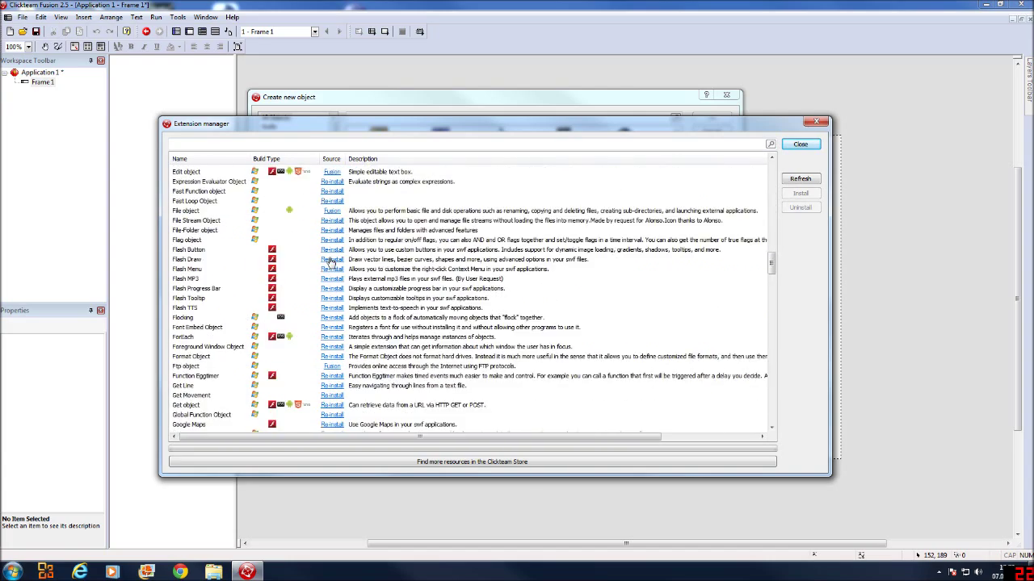
{"action": "scroll", "coordinate": [330, 262], "scroll_direction": "down", "scroll_amount": 15}
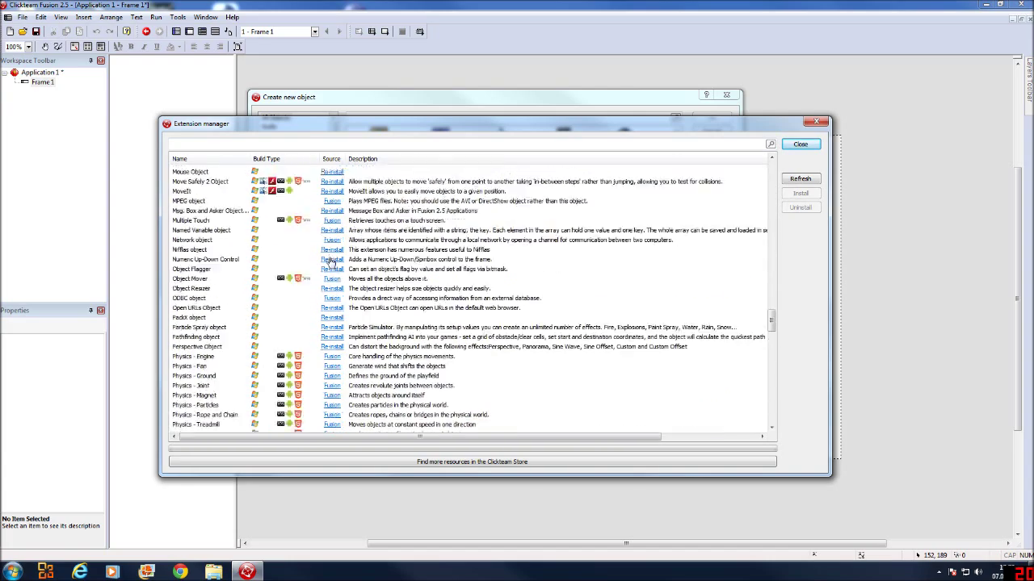
{"action": "scroll", "coordinate": [330, 262], "scroll_direction": "down", "scroll_amount": 15}
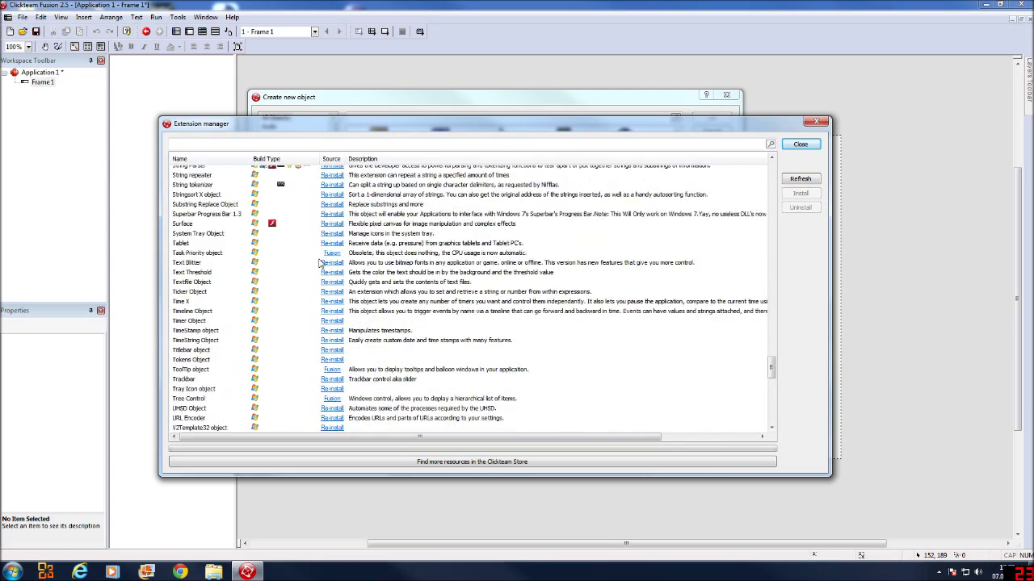
{"action": "scroll", "coordinate": [322, 263], "scroll_direction": "down", "scroll_amount": 15}
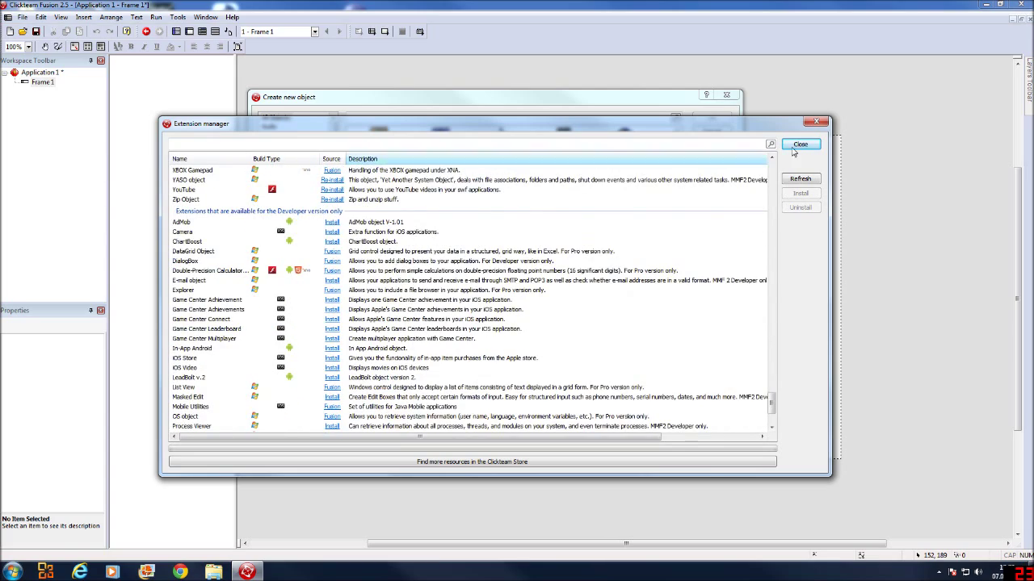
{"action": "left_click", "coordinate": [816, 122]}
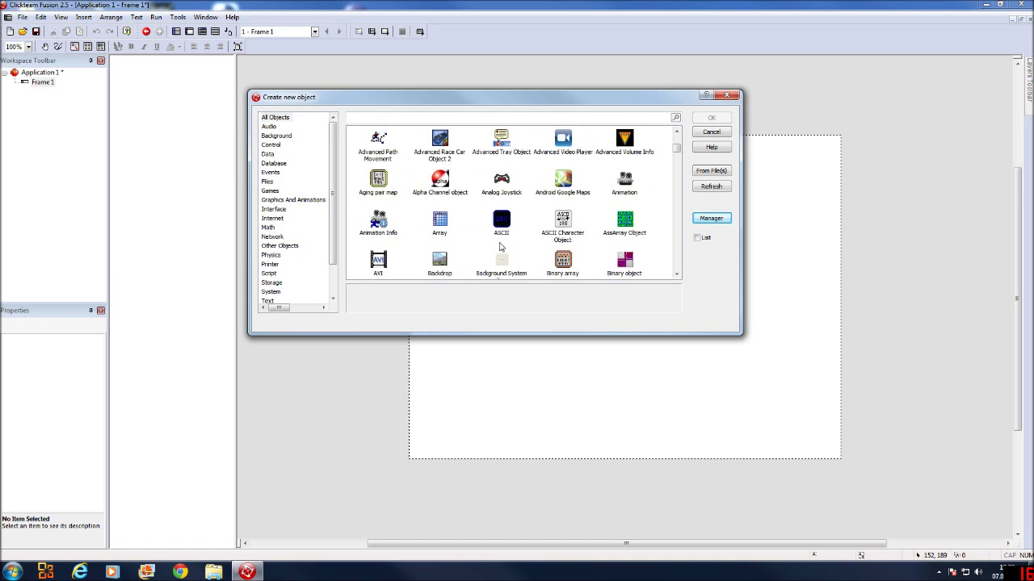
Insert an Active object into Frame 1, placing it slightly above and to the left of the frame's center.
{"action": "left_click", "coordinate": [501, 141]}
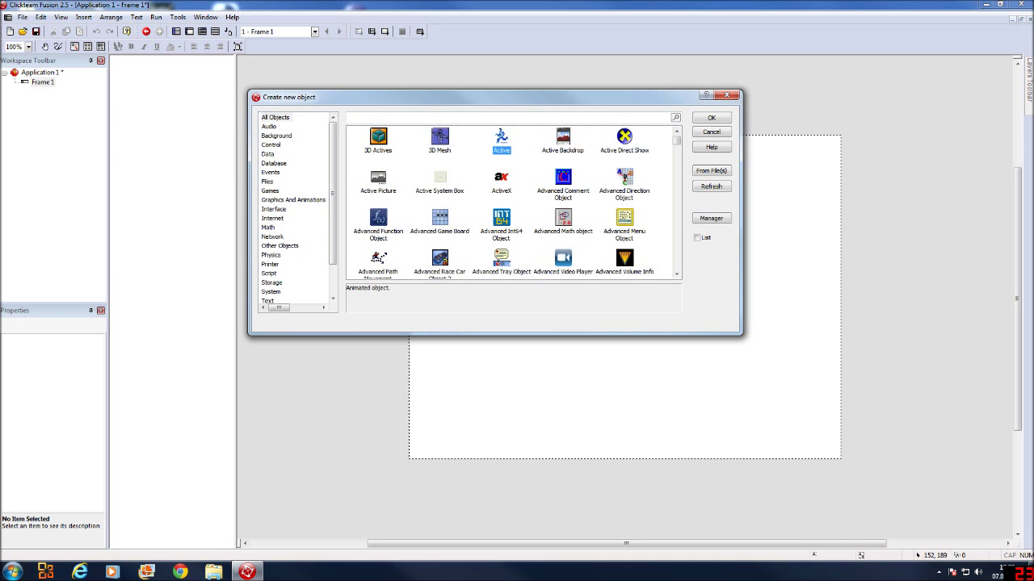
{"action": "key", "text": "Return"}
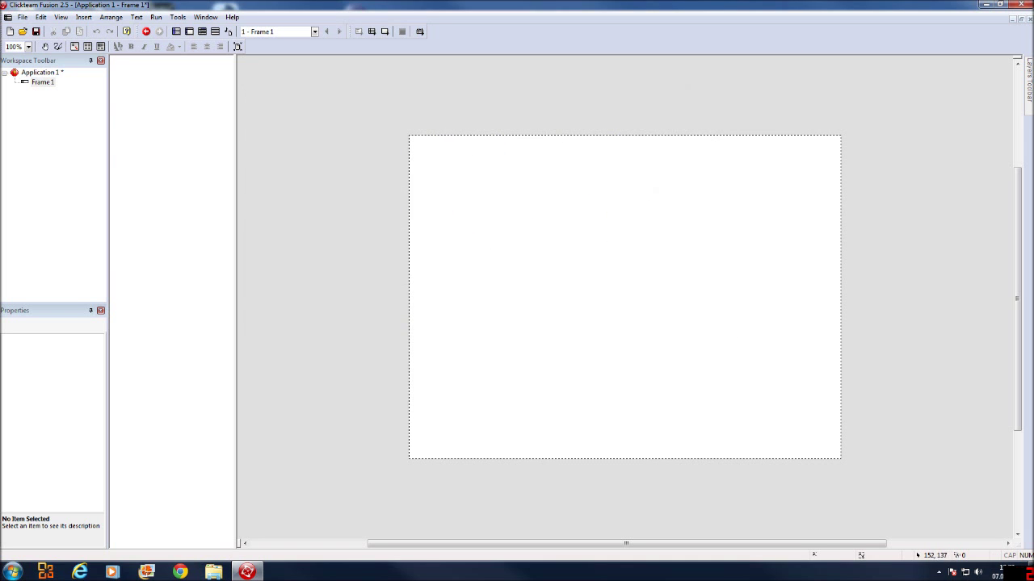
{"action": "left_click", "coordinate": [547, 259]}
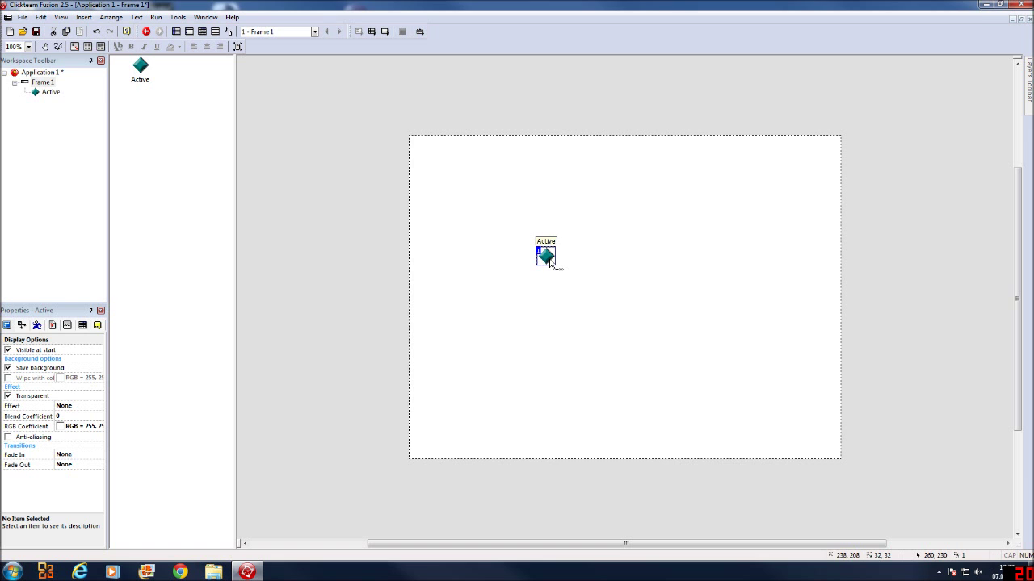
Open the Active object's image for editing and check the Picture Editor Preferences without changing them.
{"action": "double_click", "coordinate": [546, 256]}
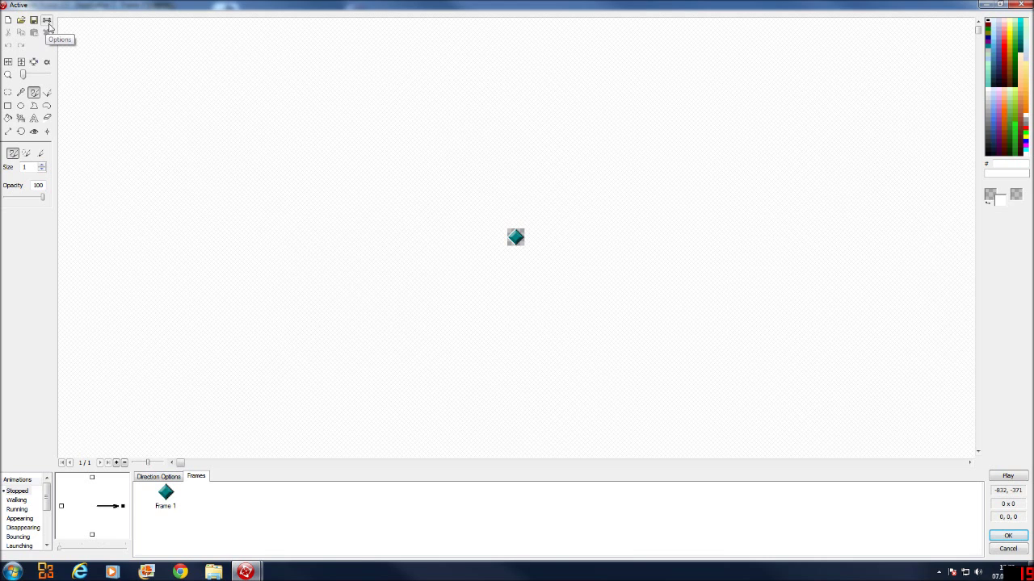
{"action": "left_click", "coordinate": [48, 22]}
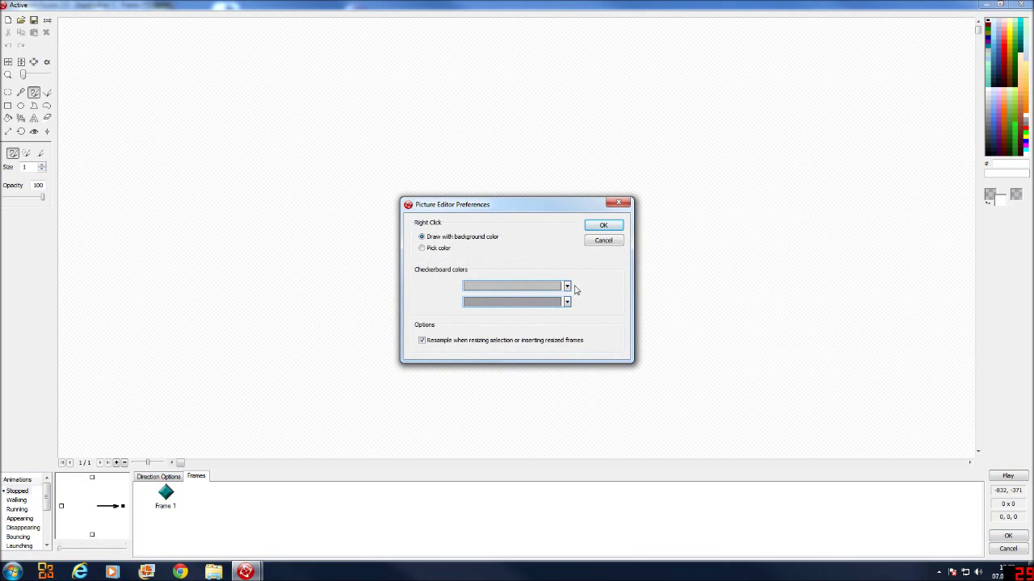
{"action": "left_click", "coordinate": [622, 204]}
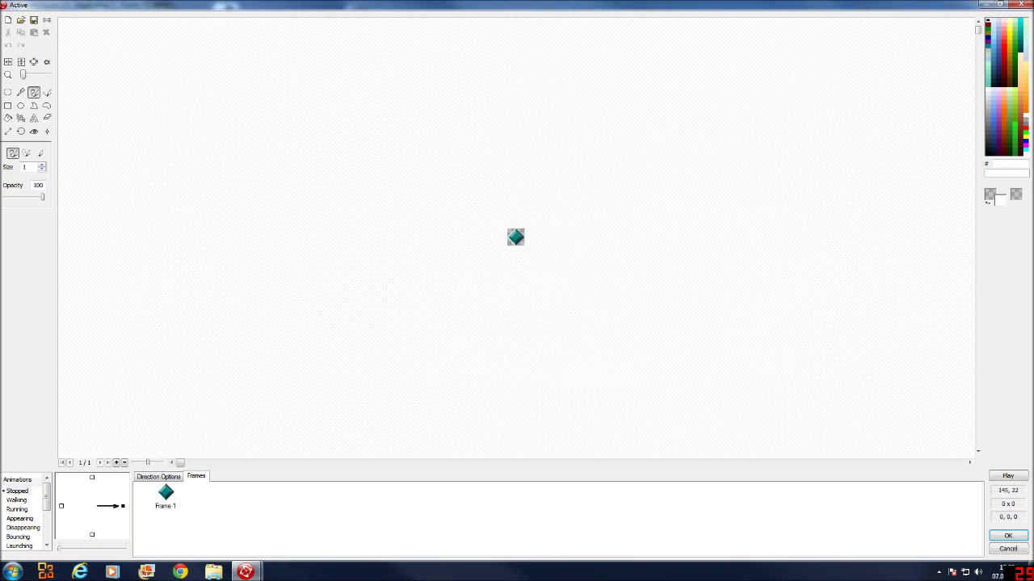
Clear the default diamond picture from the Active object's first animation frame.
{"action": "scroll", "coordinate": [507, 253], "scroll_direction": "up", "scroll_amount": 3}
{"action": "scroll", "coordinate": [515, 237], "scroll_direction": "up", "scroll_amount": 2}
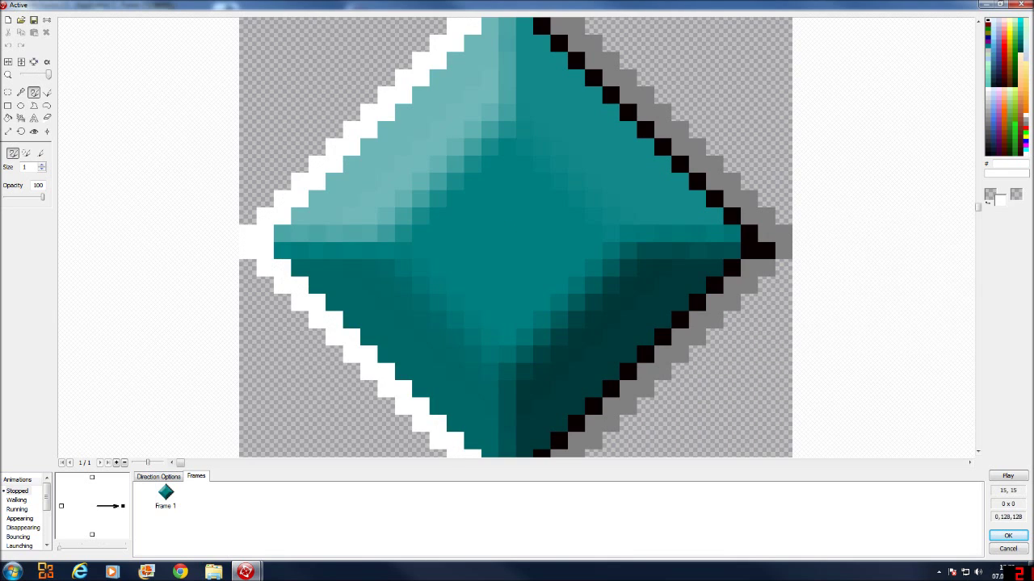
{"action": "scroll", "coordinate": [515, 236], "scroll_direction": "down", "scroll_amount": 2}
{"action": "scroll", "coordinate": [515, 237], "scroll_direction": "up", "scroll_amount": 1}
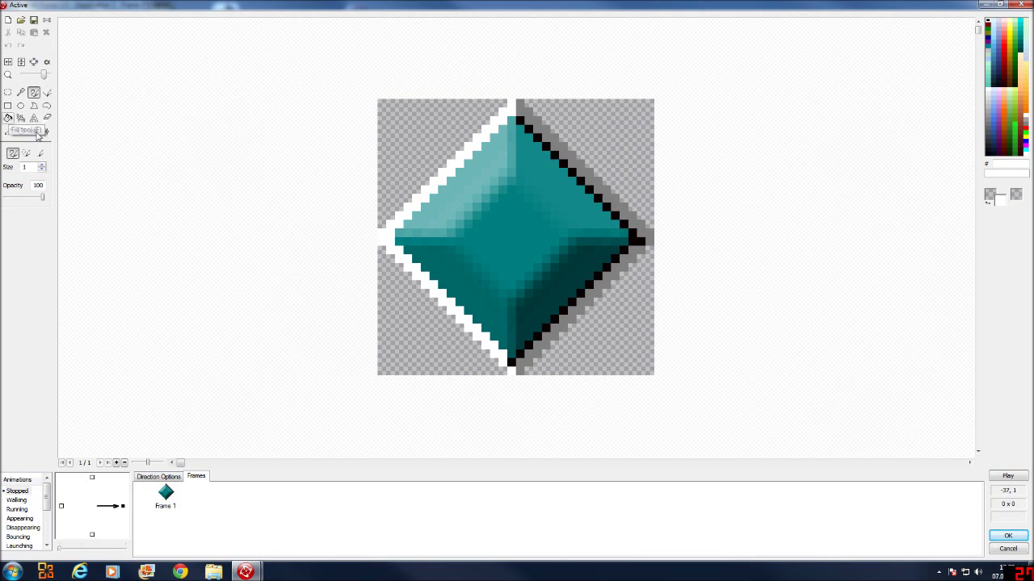
{"action": "left_click", "coordinate": [8, 20]}
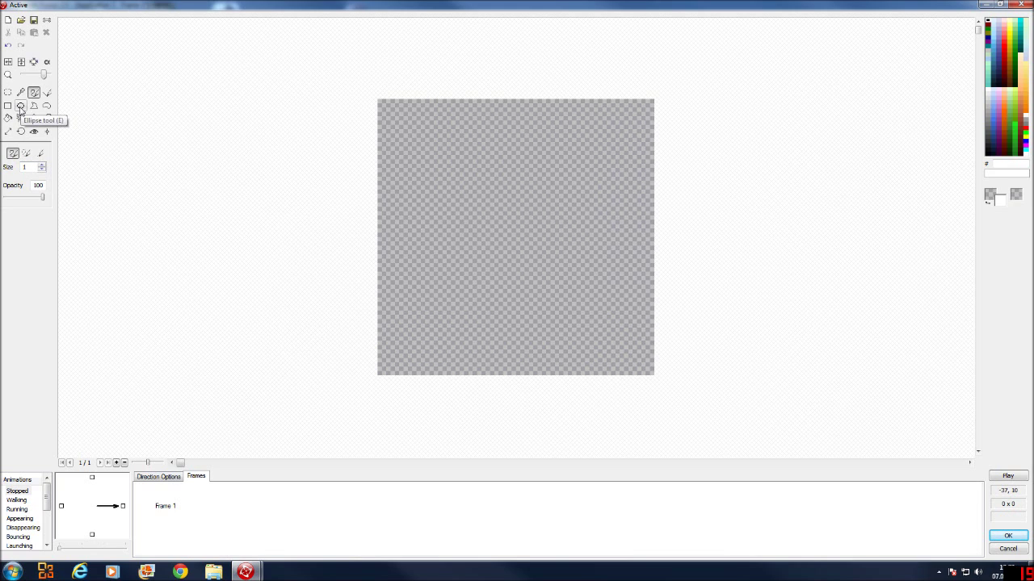
Choose the Ellipse tool in filled mode and set the drawing color to red (FE0000).
{"action": "left_click", "coordinate": [21, 107]}
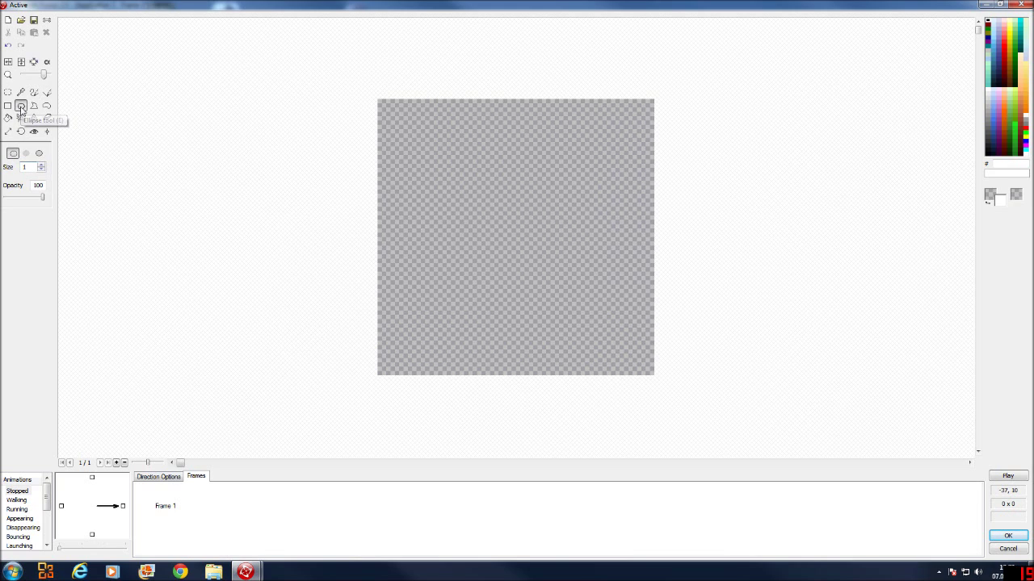
{"action": "left_click", "coordinate": [25, 154]}
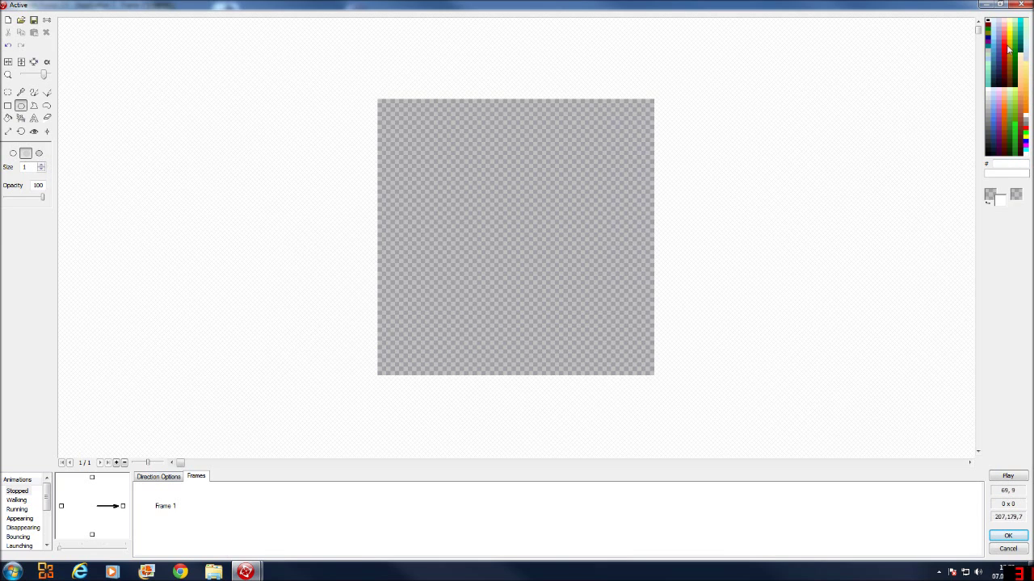
{"action": "left_click", "coordinate": [1008, 50]}
{"action": "left_click", "coordinate": [999, 50]}
{"action": "left_click", "coordinate": [1004, 47]}
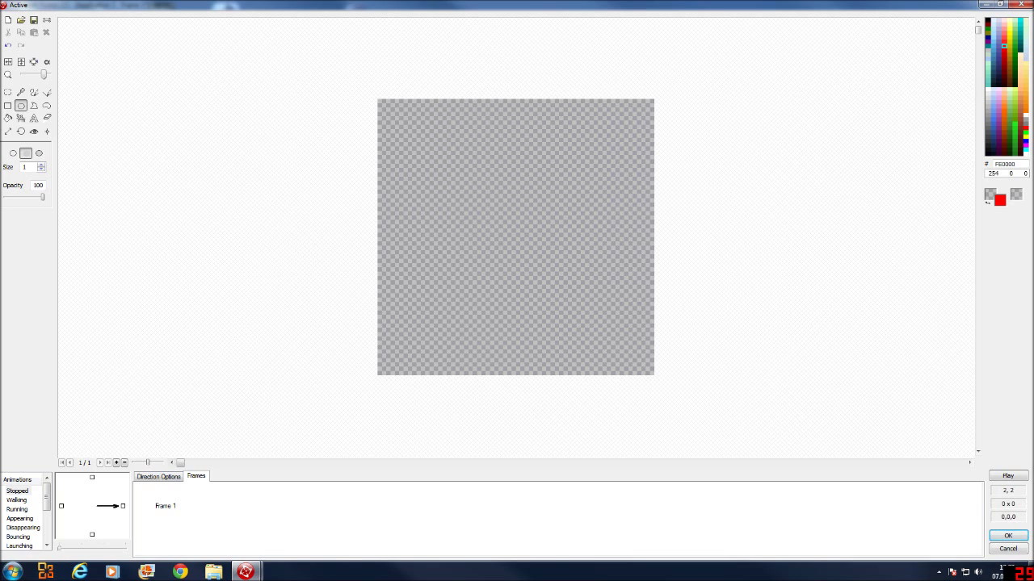
Try a large filled red circle cropped to its edges, and undo both the crop and the circle.
{"action": "left_click_drag", "start_coordinate": [398, 121], "coordinate": [651, 386]}
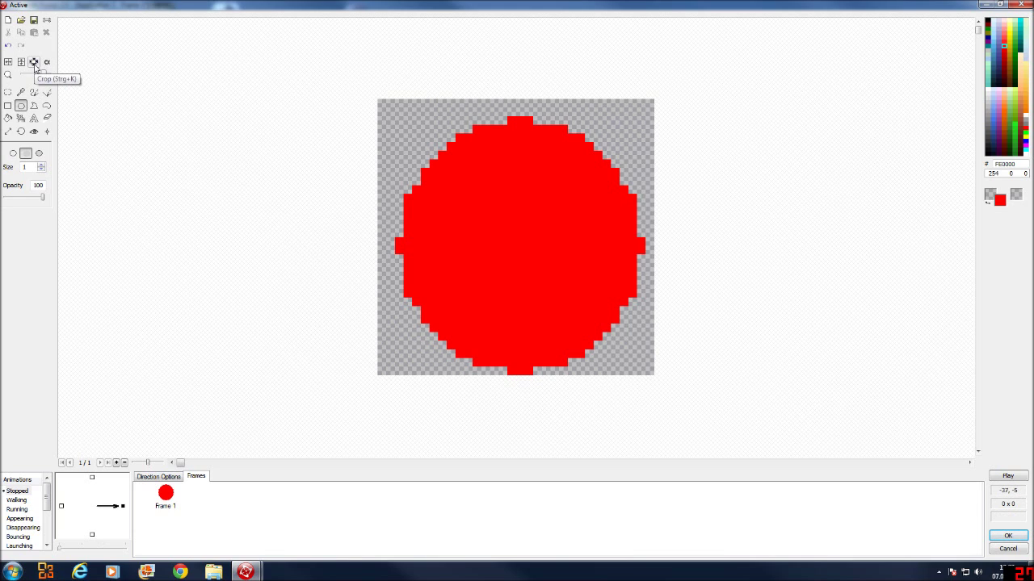
{"action": "left_click", "coordinate": [35, 67]}
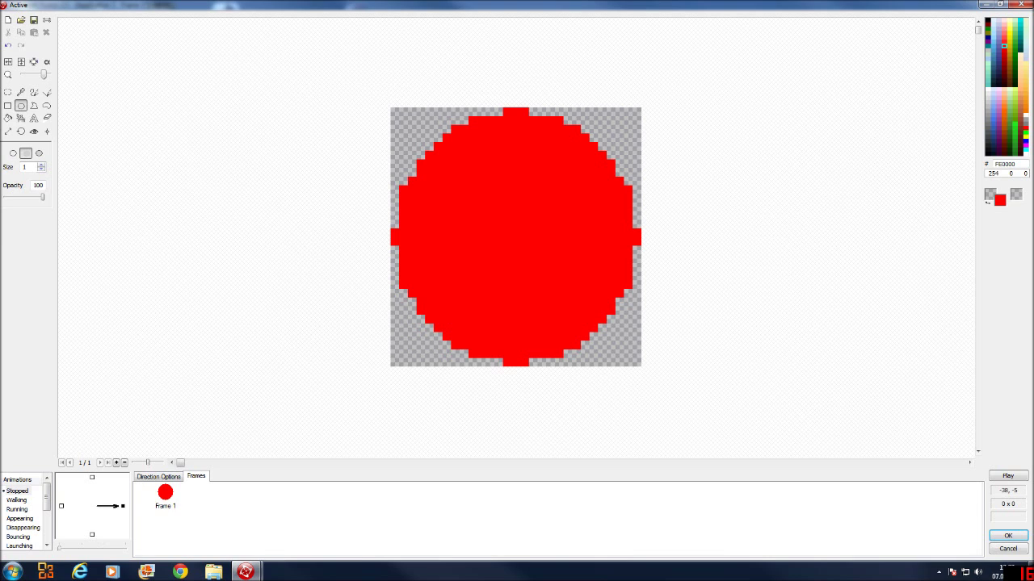
{"action": "left_click", "coordinate": [8, 47]}
{"action": "left_click", "coordinate": [8, 46]}
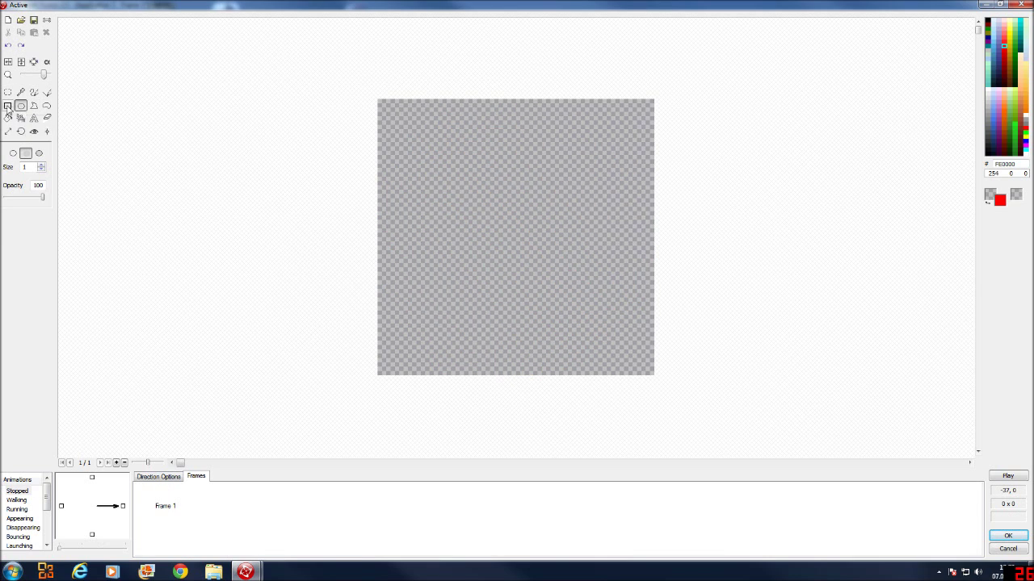
Draw a tall red rectangle outline in the middle of the canvas and a filled light blue (6FC3EF) strip across its upper part.
{"action": "left_click", "coordinate": [8, 105]}
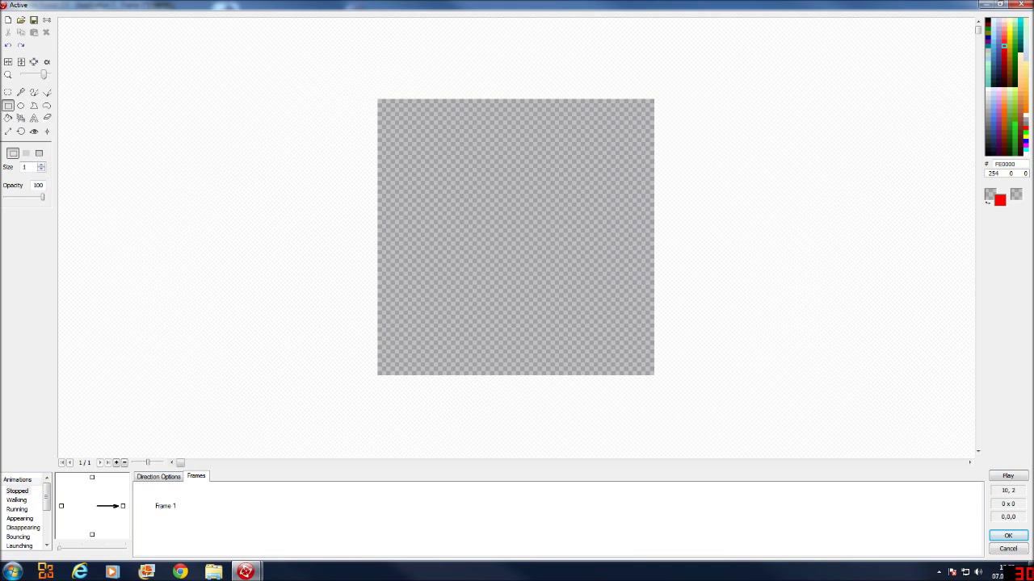
{"action": "left_click_drag", "start_coordinate": [456, 117], "coordinate": [575, 365]}
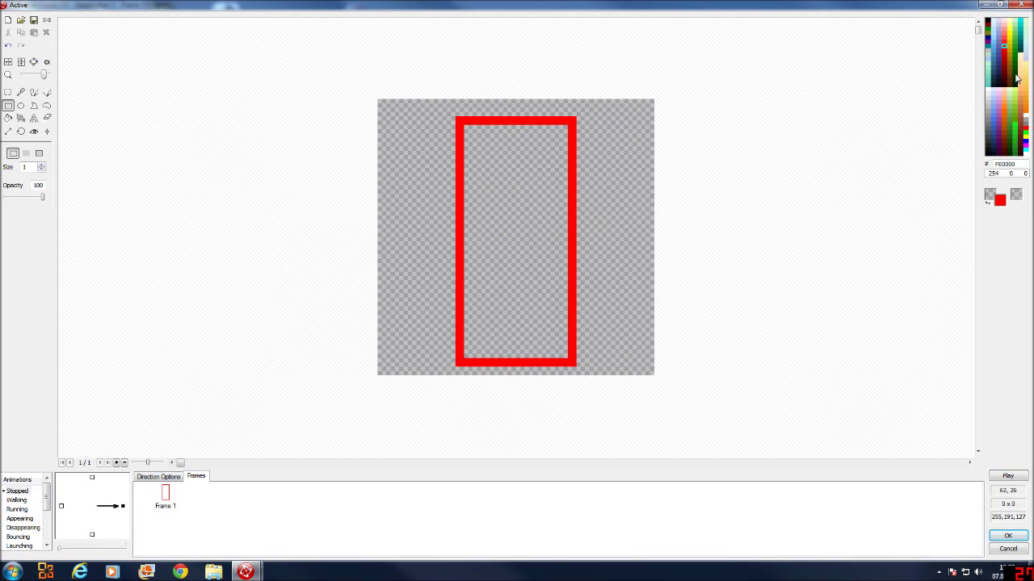
{"action": "left_click", "coordinate": [990, 50]}
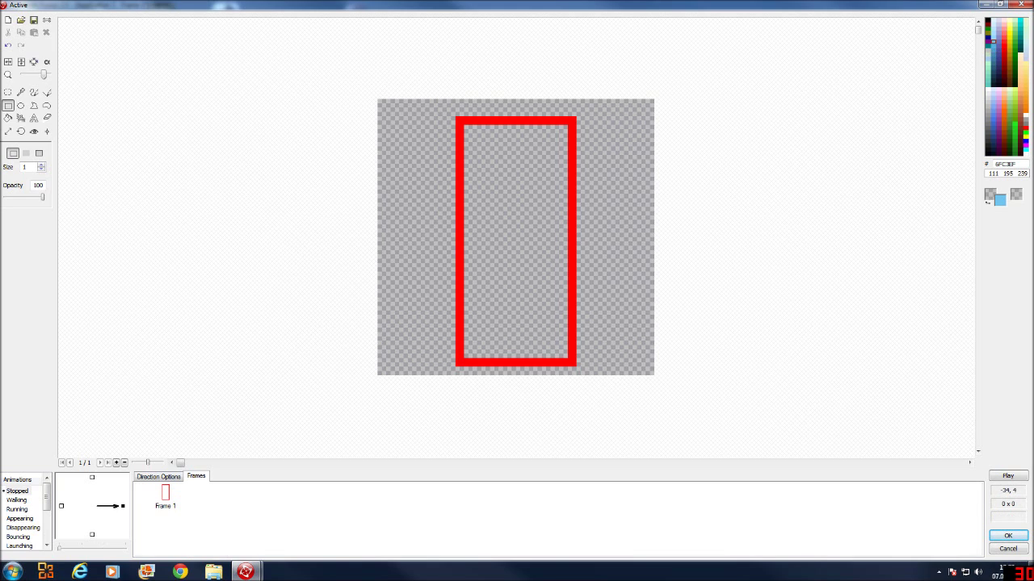
{"action": "left_click", "coordinate": [26, 154]}
{"action": "mouse_move", "coordinate": [467, 198]}
{"action": "left_mouse_down"}
{"action": "mouse_move", "coordinate": [529, 198]}
{"action": "mouse_move", "coordinate": [558, 187]}
{"action": "mouse_move", "coordinate": [549, 178]}
{"action": "mouse_move", "coordinate": [571, 203]}
{"action": "left_mouse_up"}
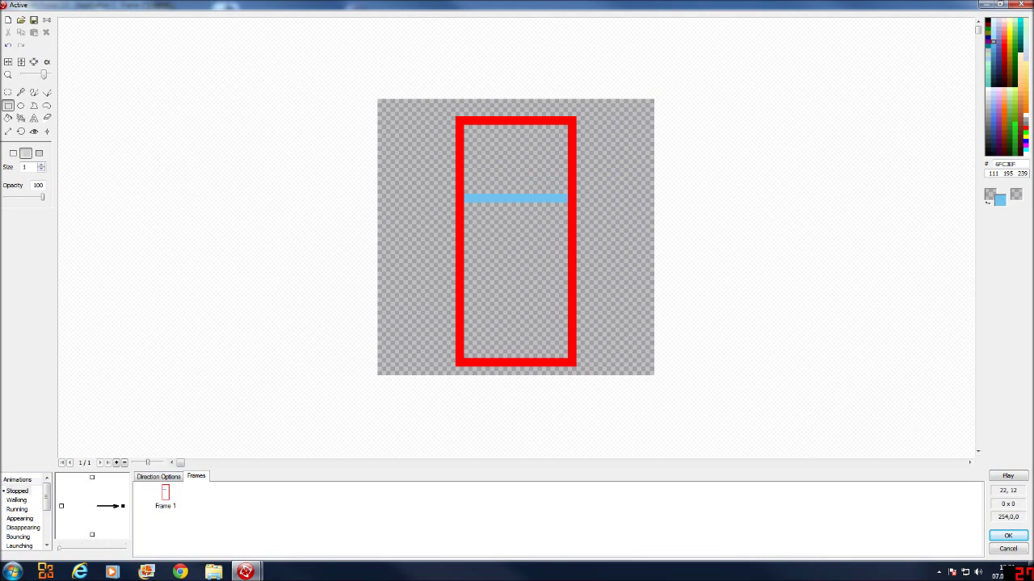
Fill the rectangle's area above the strip with light blue (6FC3EF) and the area below it with dark blue (171737).
{"action": "left_click", "coordinate": [8, 118]}
{"action": "left_click", "coordinate": [530, 156]}
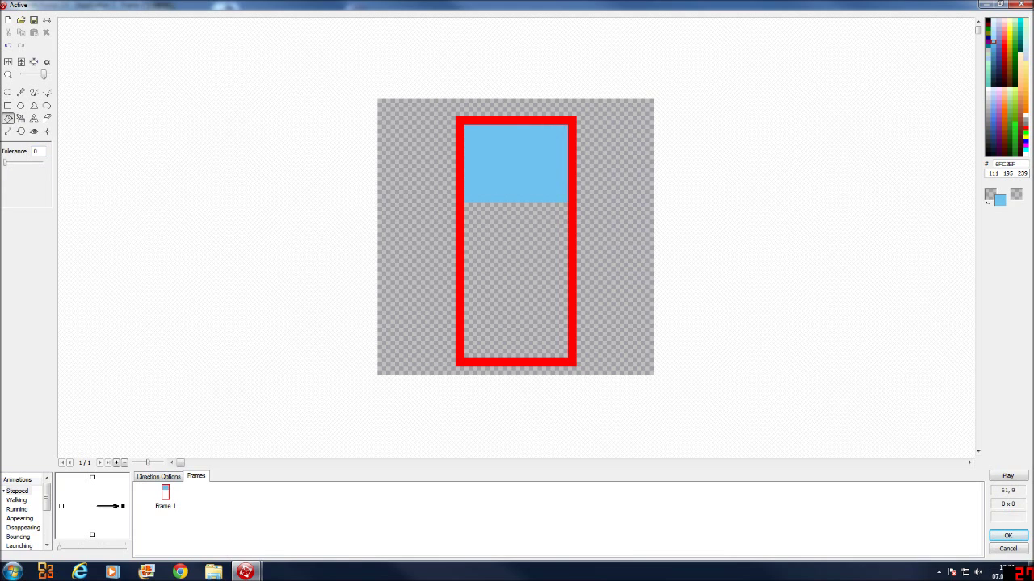
{"action": "left_click", "coordinate": [998, 76]}
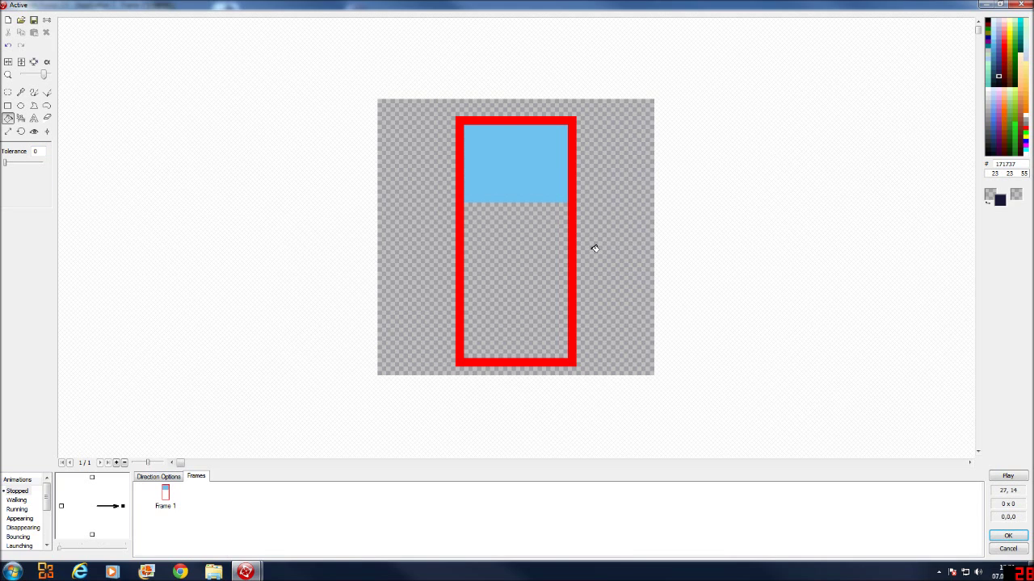
{"action": "left_click", "coordinate": [548, 265]}
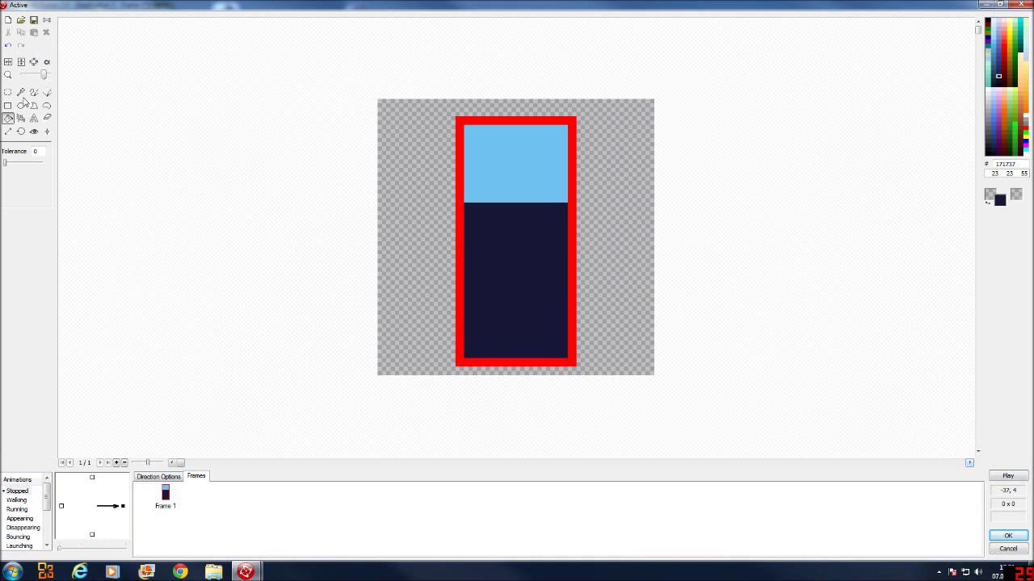
Clone Frame 1 of the Stopped animation to add a second identical frame.
{"action": "right_click", "coordinate": [191, 500]}
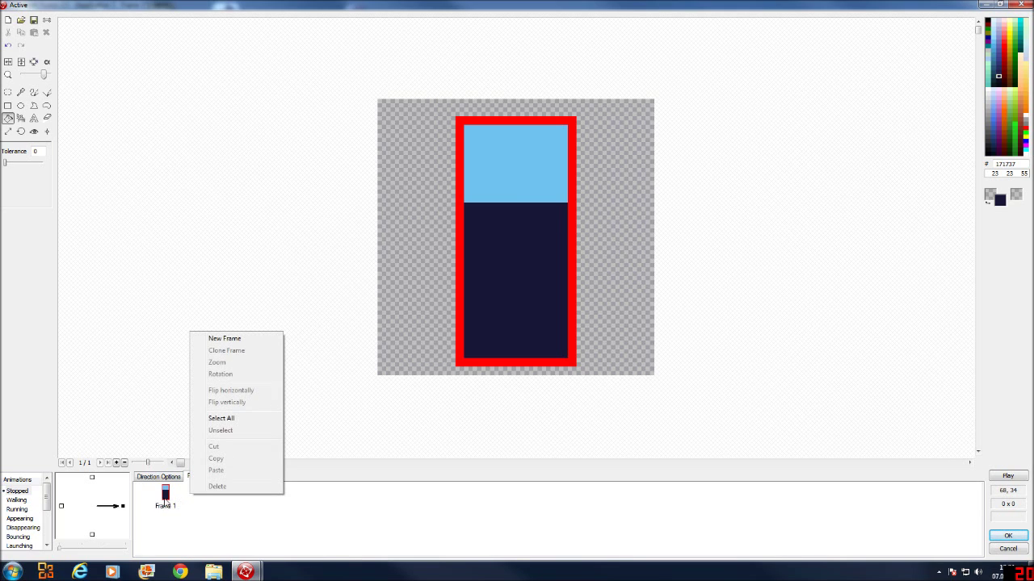
{"action": "left_click", "coordinate": [166, 502]}
{"action": "right_click", "coordinate": [168, 502]}
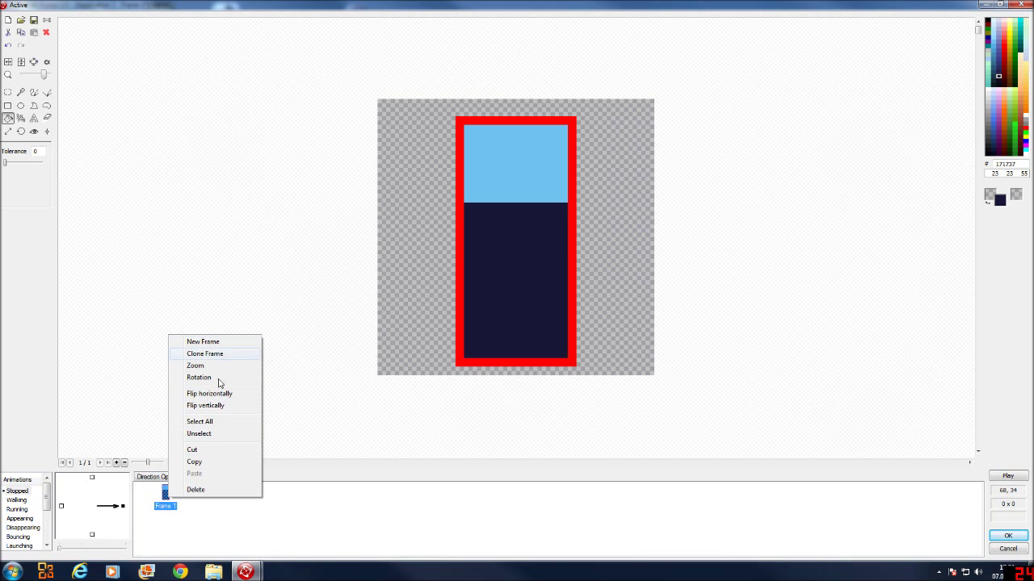
{"action": "left_click", "coordinate": [218, 353]}
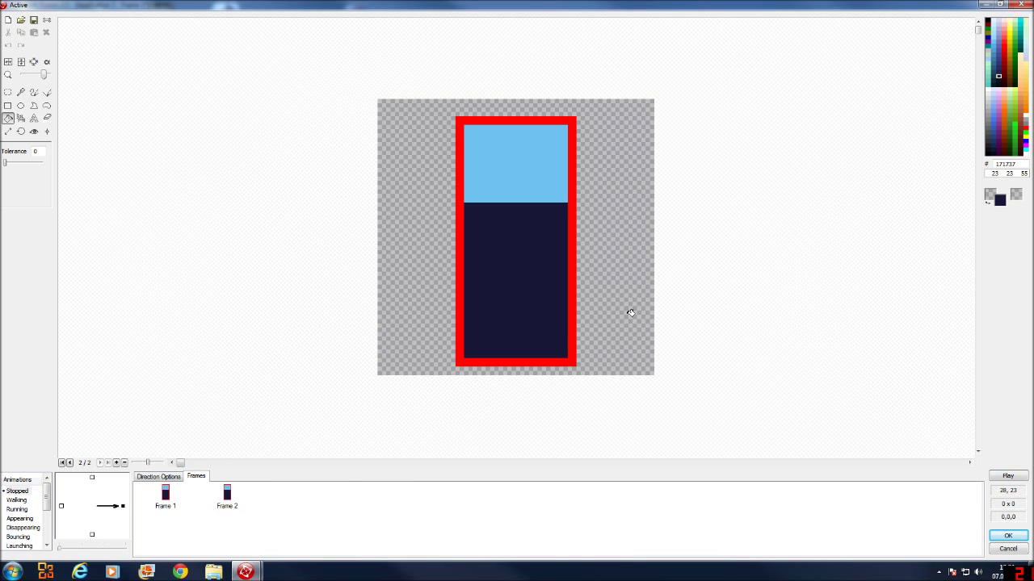
Turn on Loop in the direction options of the Stopped animation.
{"action": "left_click", "coordinate": [160, 477]}
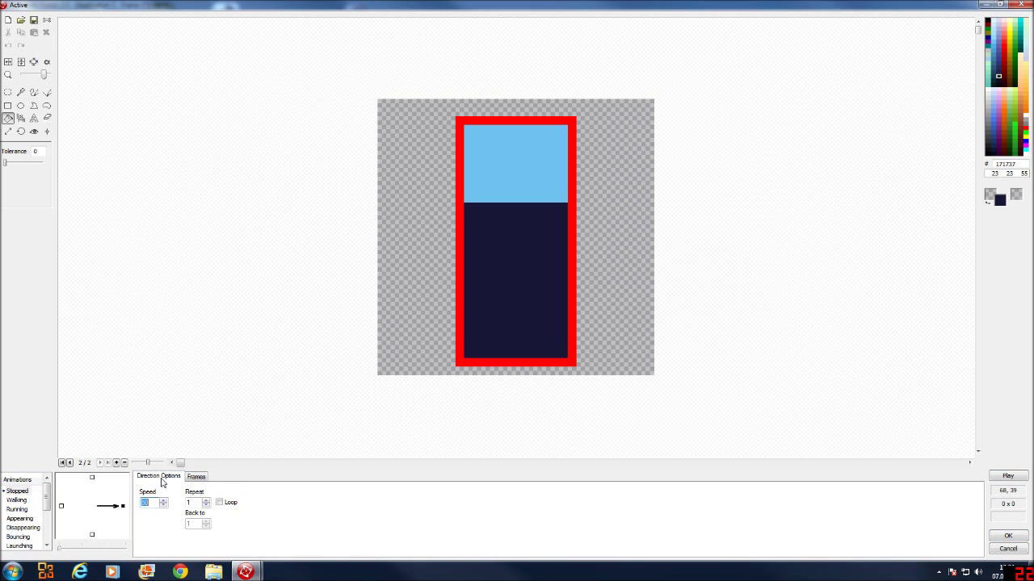
{"action": "left_click", "coordinate": [219, 503]}
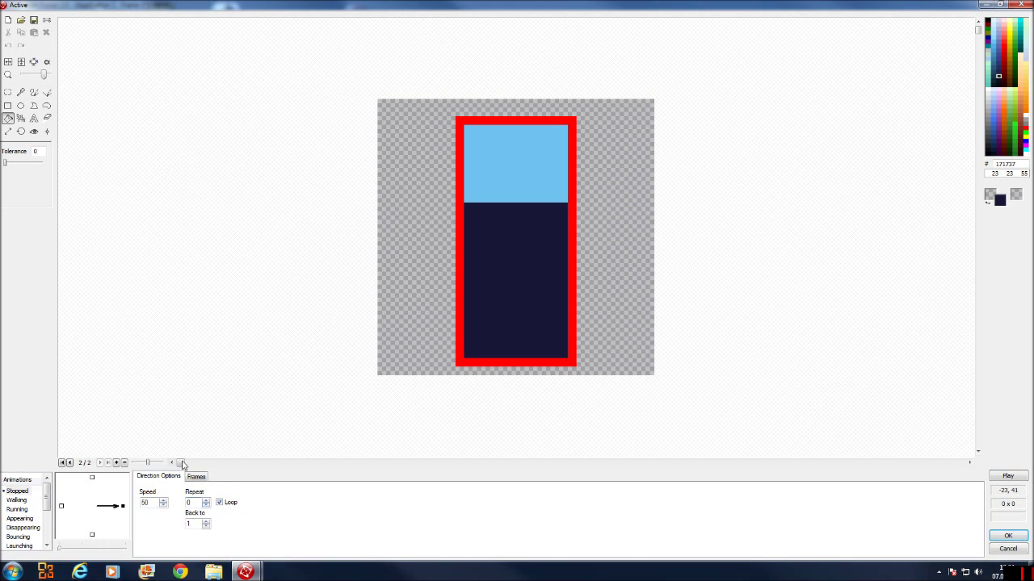
Paint two yellow (EFE300) dots in the light blue area of Frame 2 with the Brush tool and preview the animation.
{"action": "left_click", "coordinate": [195, 478]}
{"action": "left_click", "coordinate": [227, 497]}
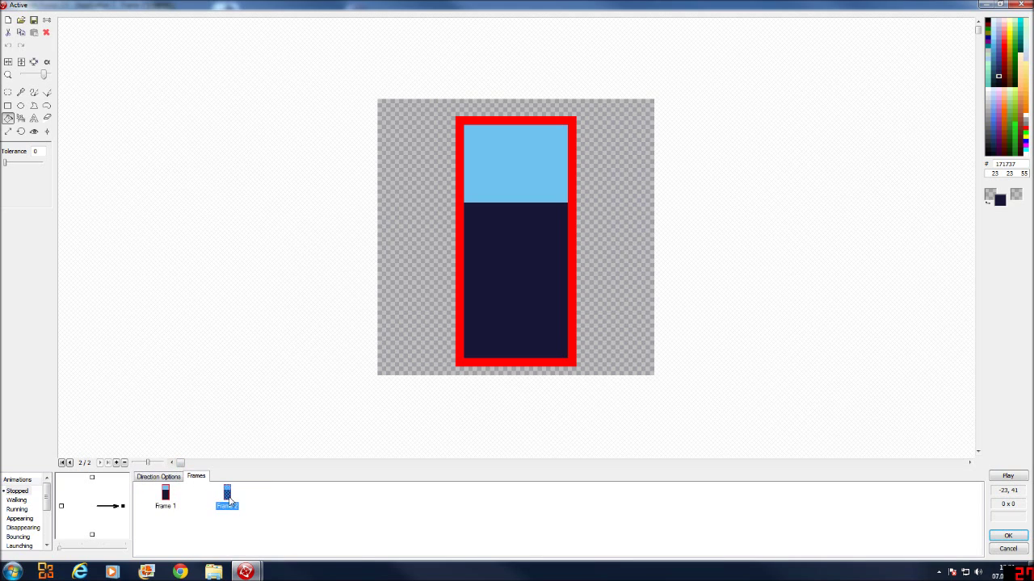
{"action": "left_click", "coordinate": [1008, 38]}
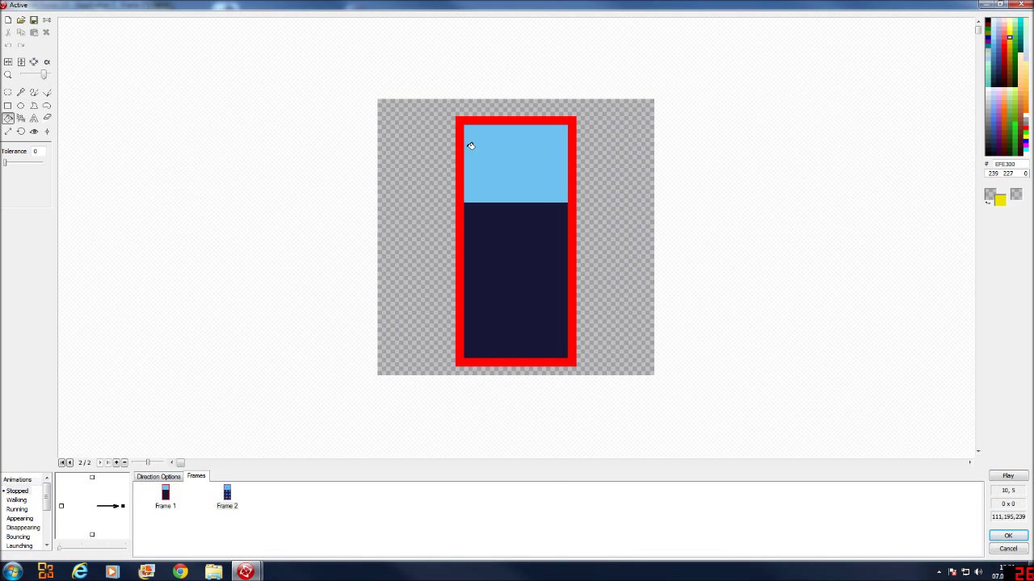
{"action": "left_click", "coordinate": [33, 93]}
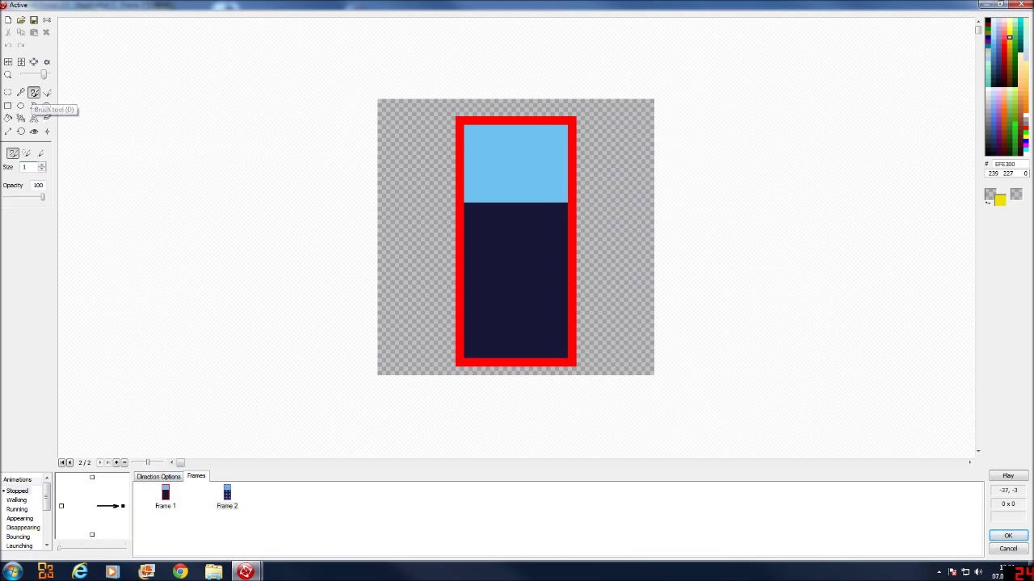
{"action": "left_click", "coordinate": [485, 155]}
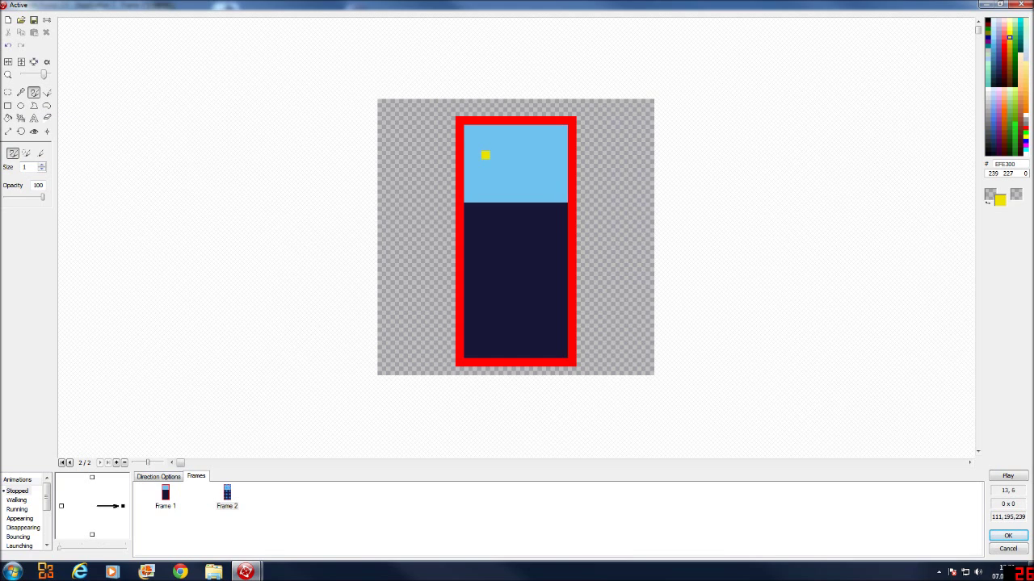
{"action": "left_click", "coordinate": [546, 155]}
{"action": "left_click", "coordinate": [1009, 477]}
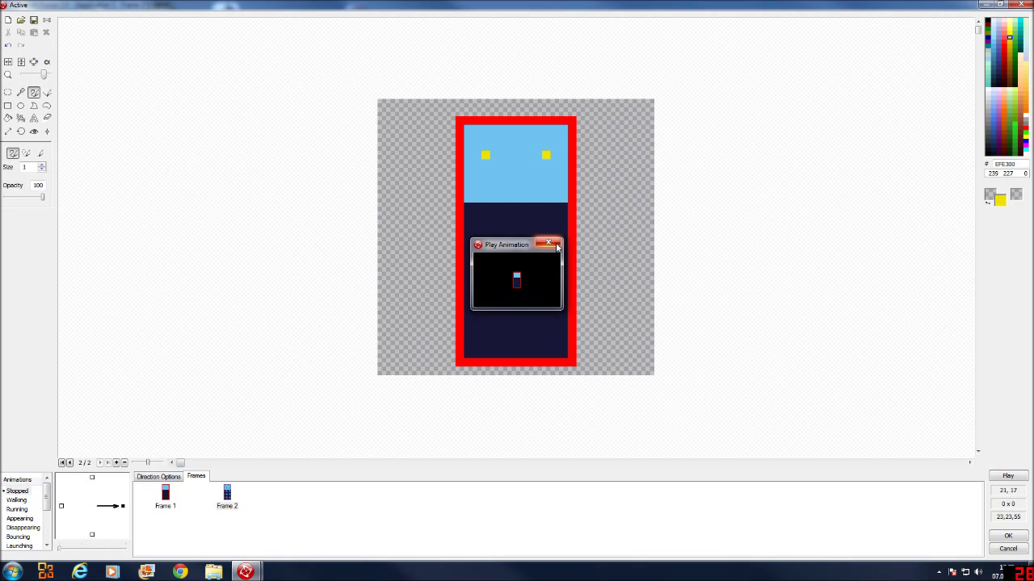
{"action": "left_click", "coordinate": [548, 243]}
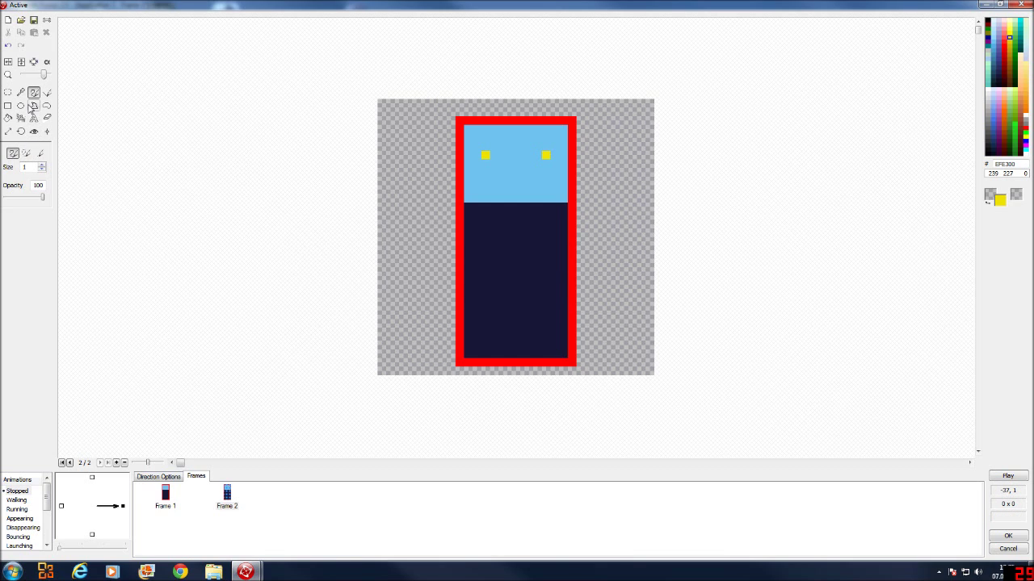
Draw filled yellow ellipses over the two dots in Frame 2 to form larger eyes.
{"action": "left_click", "coordinate": [21, 106]}
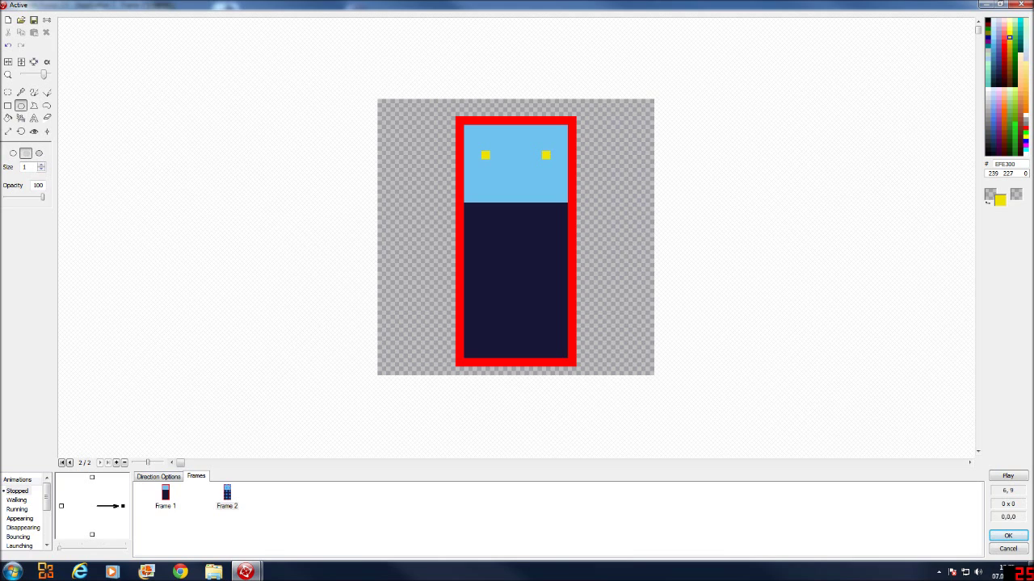
{"action": "mouse_move", "coordinate": [465, 143]}
{"action": "left_mouse_down"}
{"action": "mouse_move", "coordinate": [498, 182]}
{"action": "mouse_move", "coordinate": [505, 168]}
{"action": "mouse_move", "coordinate": [511, 215]}
{"action": "left_mouse_up"}
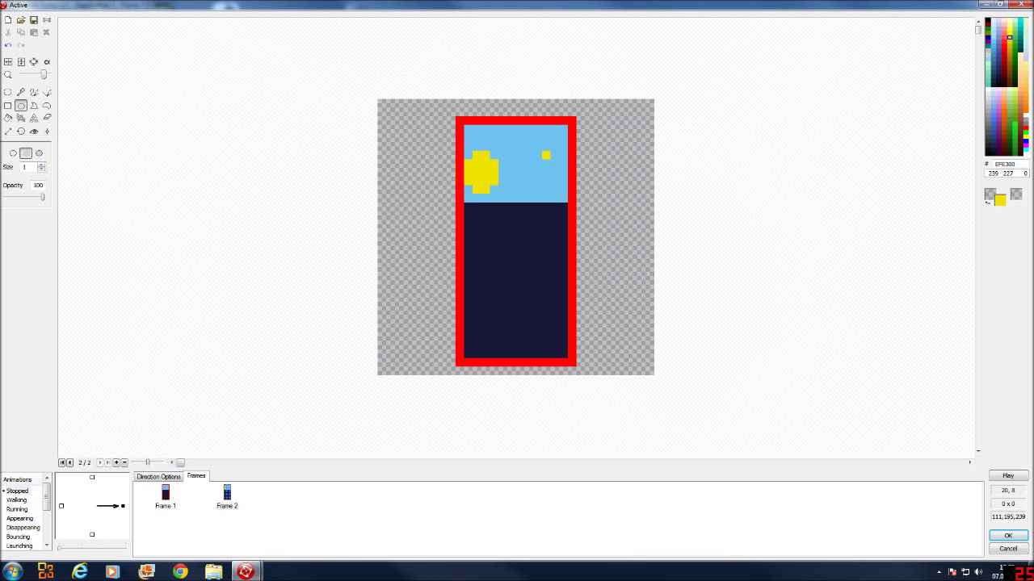
{"action": "left_click_drag", "start_coordinate": [546, 155], "coordinate": [569, 202]}
Set the Stopped animation's speed to 40 and preview it.
{"action": "left_click", "coordinate": [173, 477]}
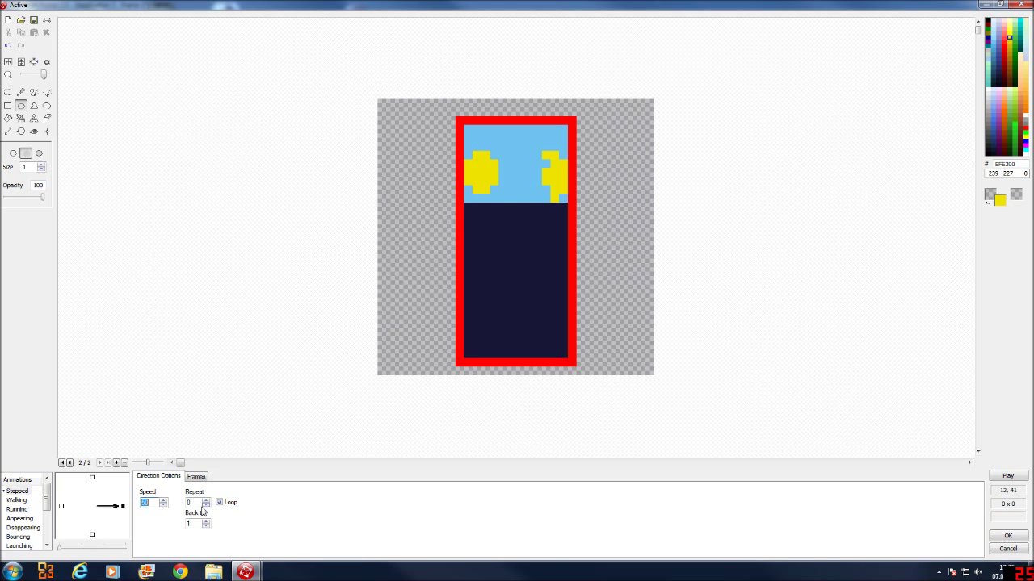
{"action": "left_click", "coordinate": [163, 505]}
{"action": "left_click", "coordinate": [1006, 477]}
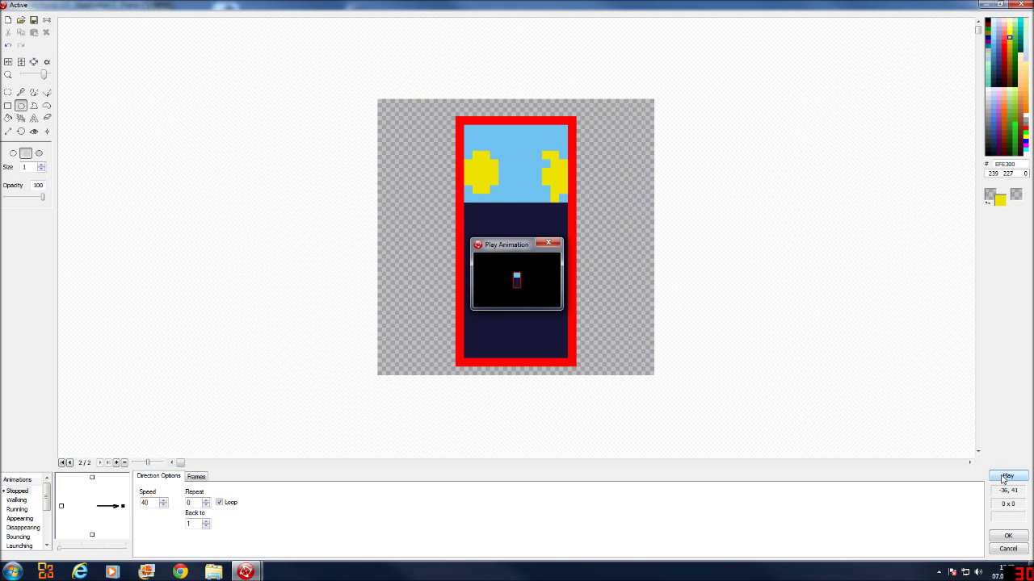
{"action": "left_click", "coordinate": [549, 244]}
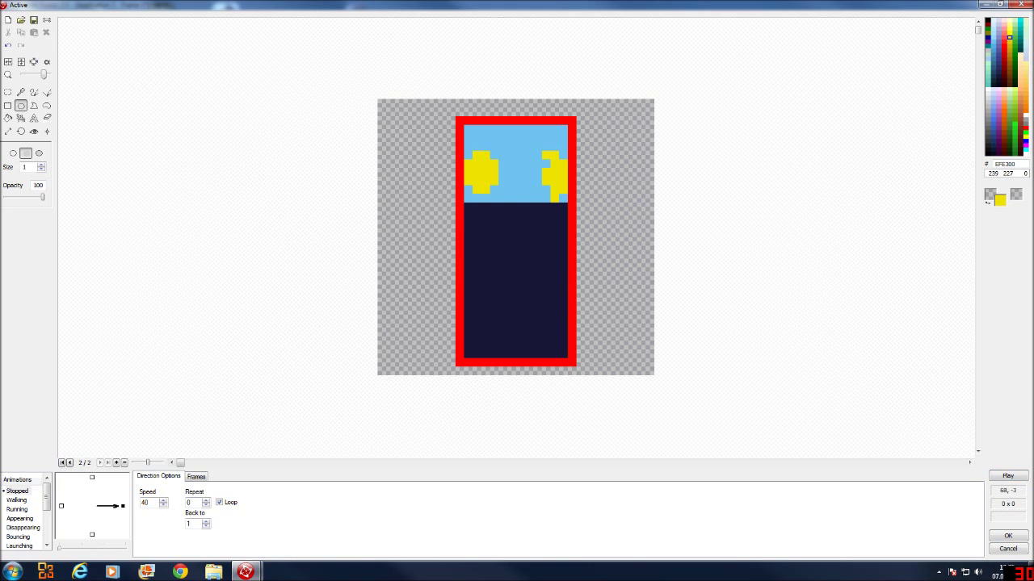
Fill both yellow shapes in Frame 2 with near-black (080000) and preview the animation.
{"action": "left_click", "coordinate": [987, 21]}
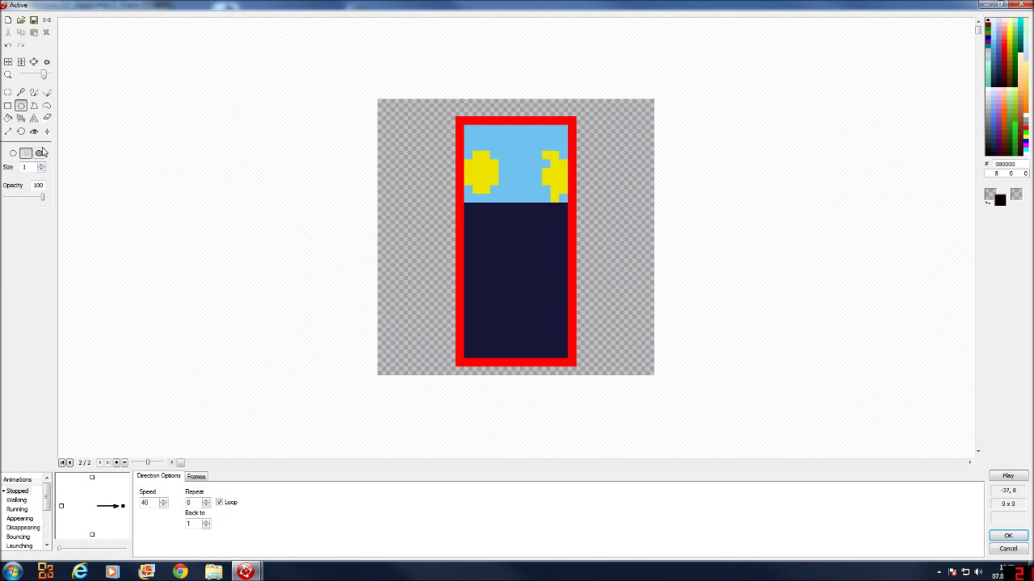
{"action": "left_click", "coordinate": [8, 118]}
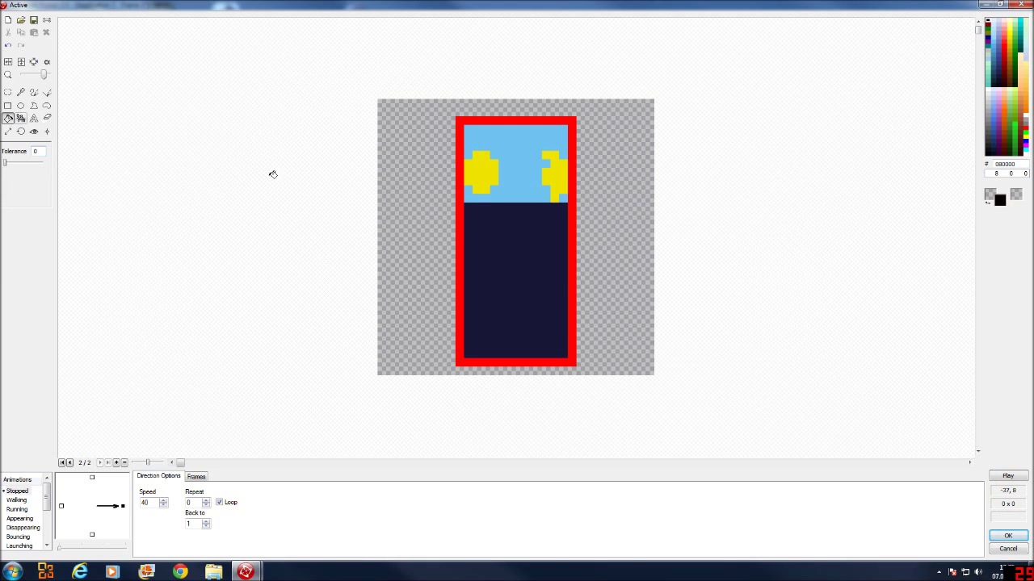
{"action": "left_click", "coordinate": [489, 172]}
{"action": "left_click", "coordinate": [554, 171]}
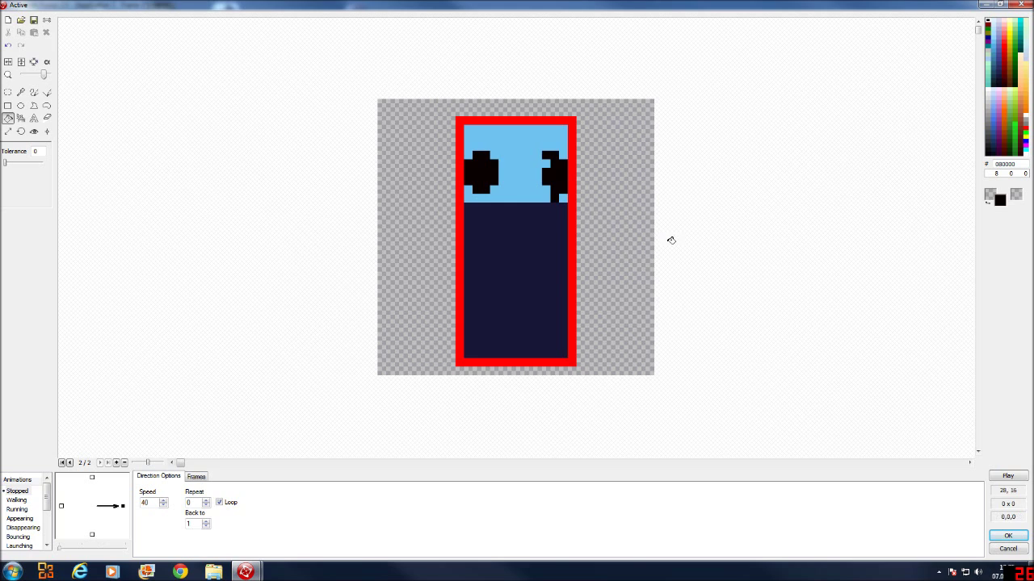
{"action": "left_click", "coordinate": [1005, 478]}
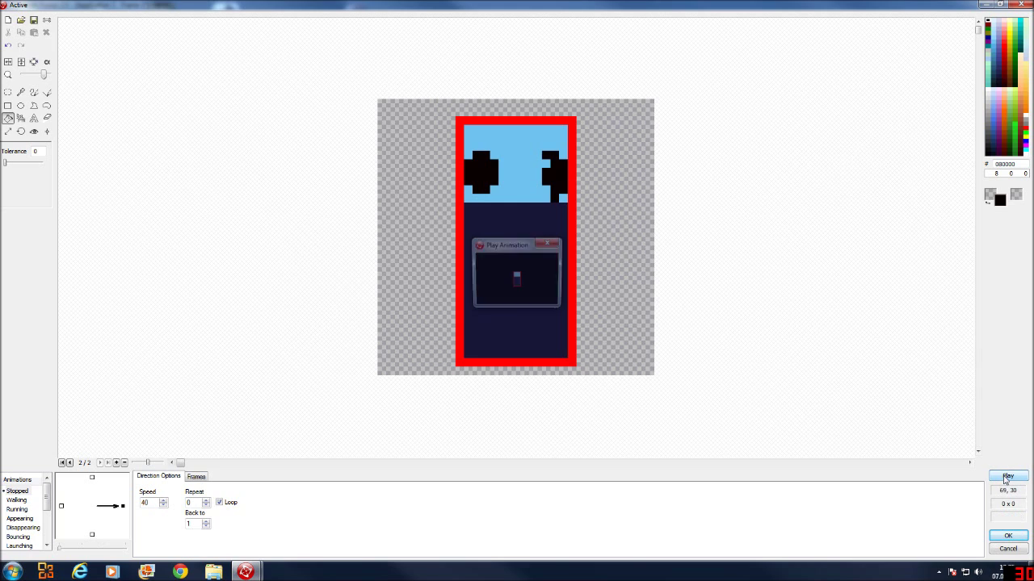
{"action": "left_click", "coordinate": [549, 243]}
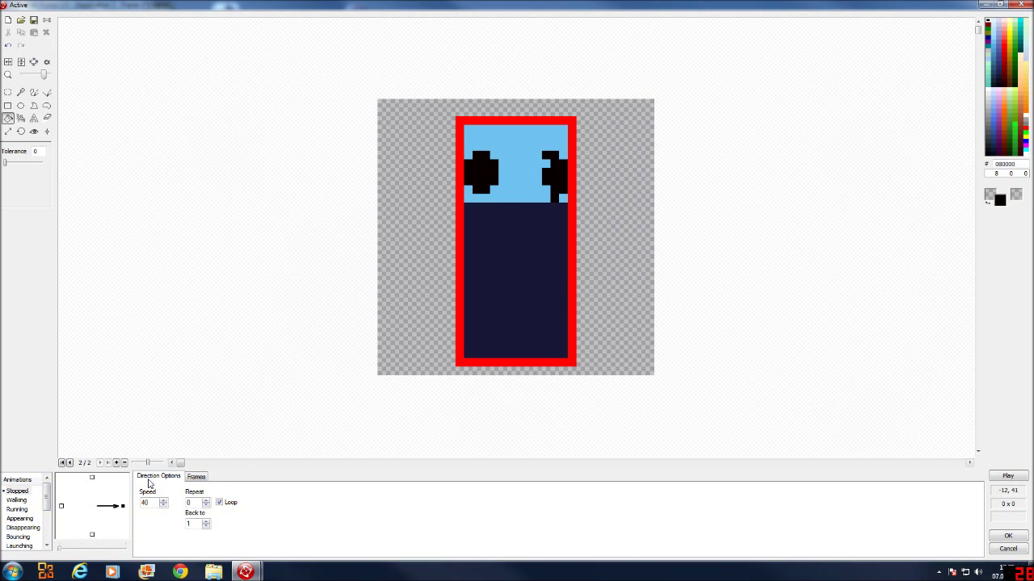
Look through the predefined animations from Walking to Stand up, check the options for adding a new one, and return to Stopped.
{"action": "left_click", "coordinate": [196, 477]}
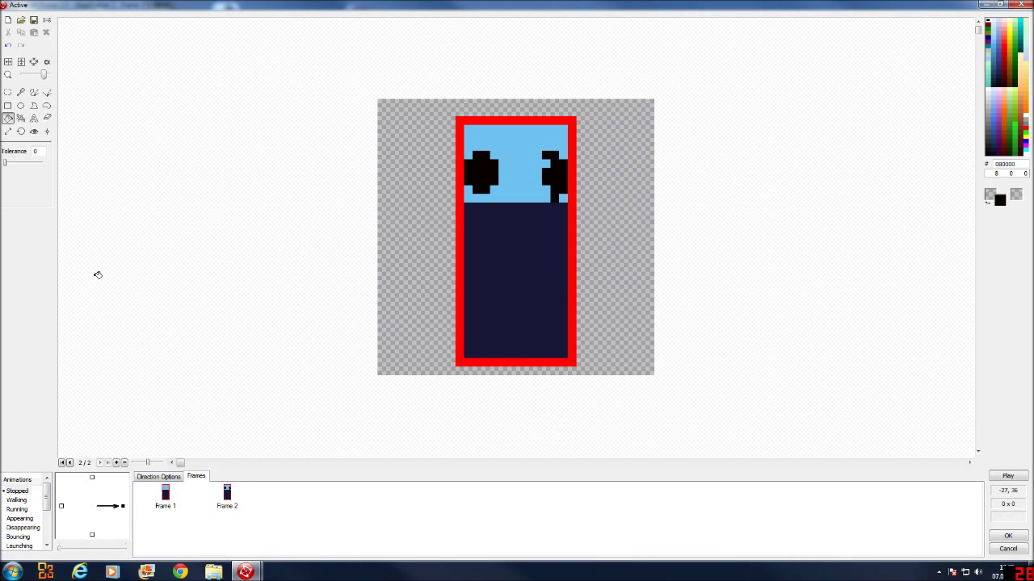
{"action": "left_click", "coordinate": [17, 501]}
{"action": "left_click", "coordinate": [22, 510]}
{"action": "left_click", "coordinate": [21, 520]}
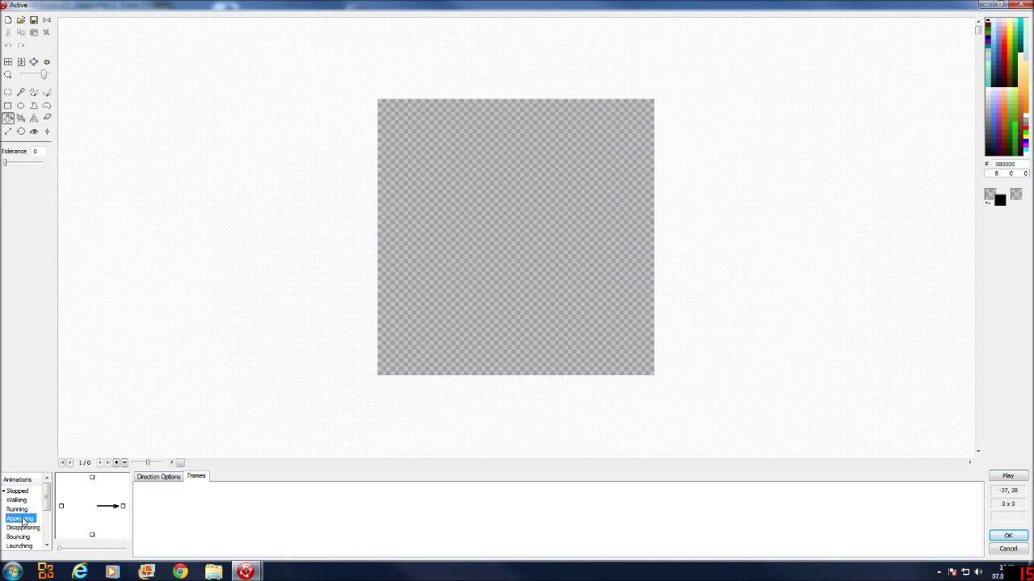
{"action": "left_click", "coordinate": [25, 528]}
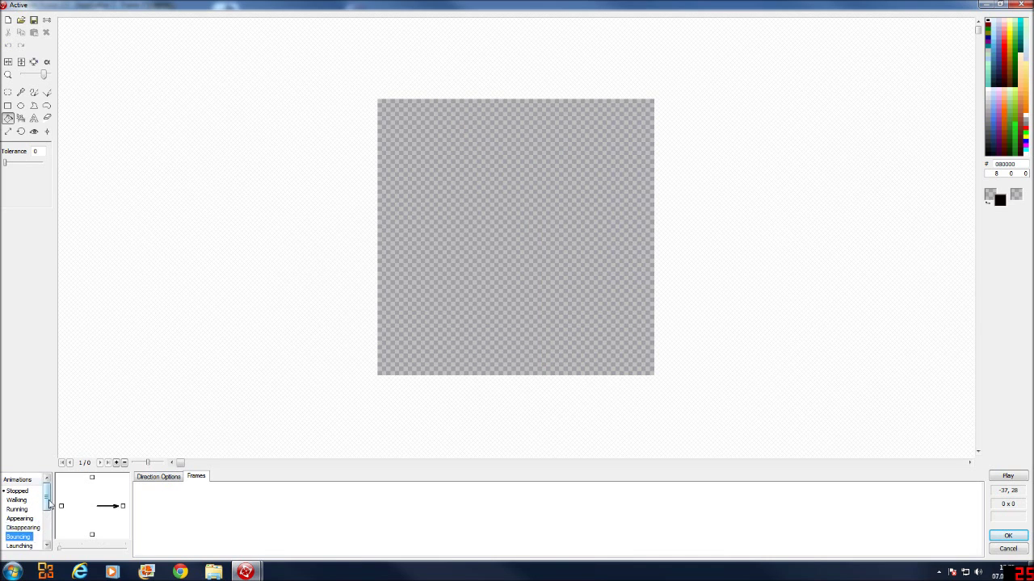
{"action": "scroll", "coordinate": [46, 546], "scroll_direction": "down", "scroll_amount": 2}
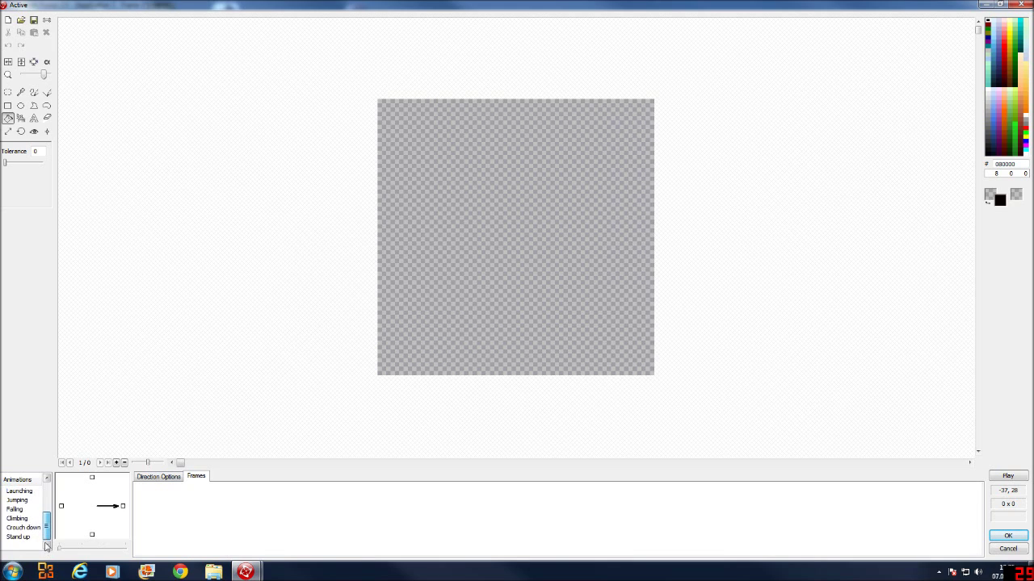
{"action": "mouse_move", "coordinate": [46, 542]}
{"action": "left_mouse_down"}
{"action": "mouse_move", "coordinate": [55, 496]}
{"action": "mouse_move", "coordinate": [49, 542]}
{"action": "left_mouse_up"}
{"action": "right_click", "coordinate": [24, 539]}
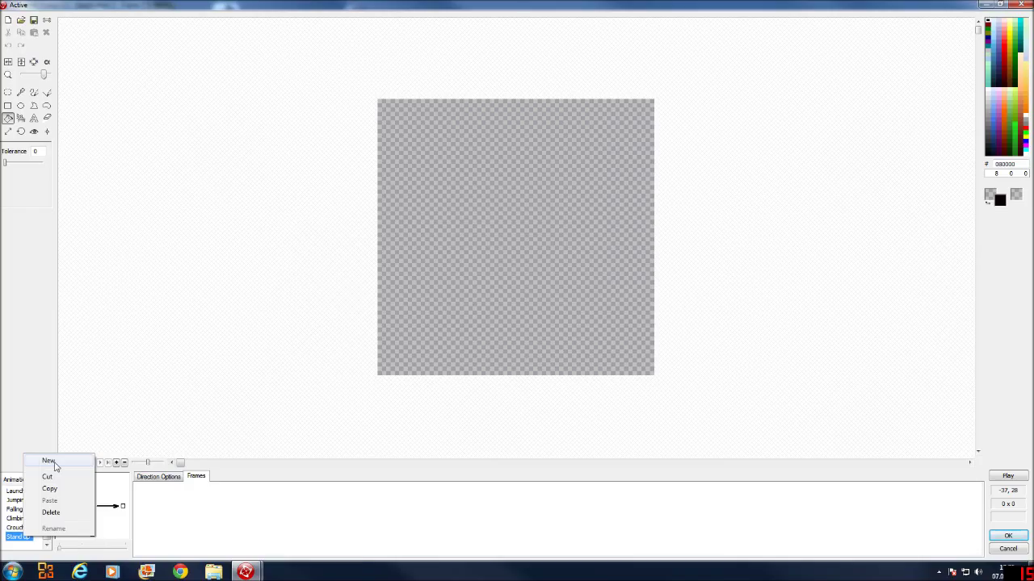
{"action": "left_click", "coordinate": [215, 523]}
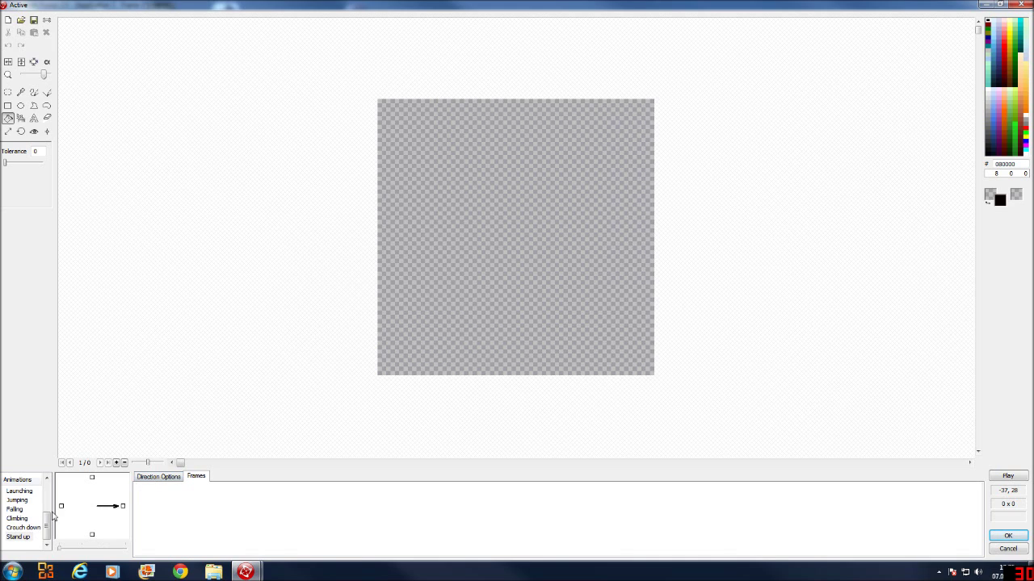
{"action": "scroll", "coordinate": [46, 517], "scroll_direction": "up", "scroll_amount": 2}
{"action": "left_click", "coordinate": [9, 492]}
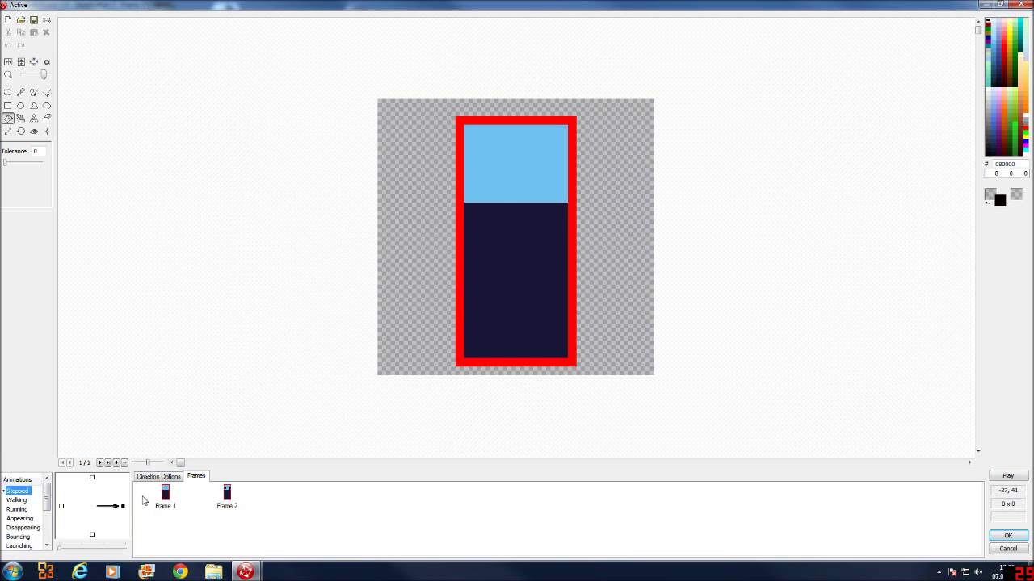
Show the hot spot and action point of Frame 1, and crop the transparent borders off Frame 1 and Frame 2.
{"action": "left_click", "coordinate": [33, 134]}
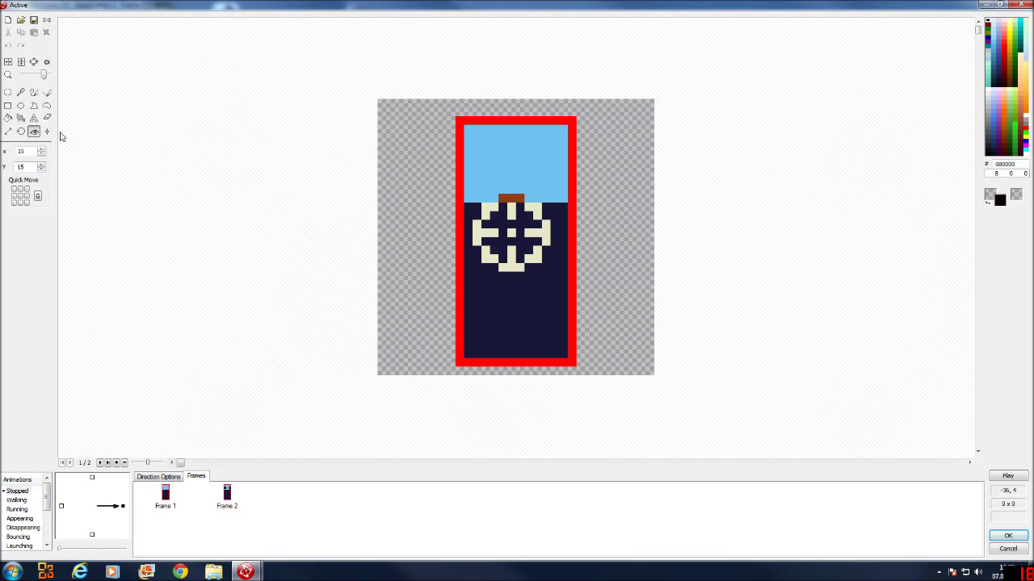
{"action": "left_click", "coordinate": [47, 132]}
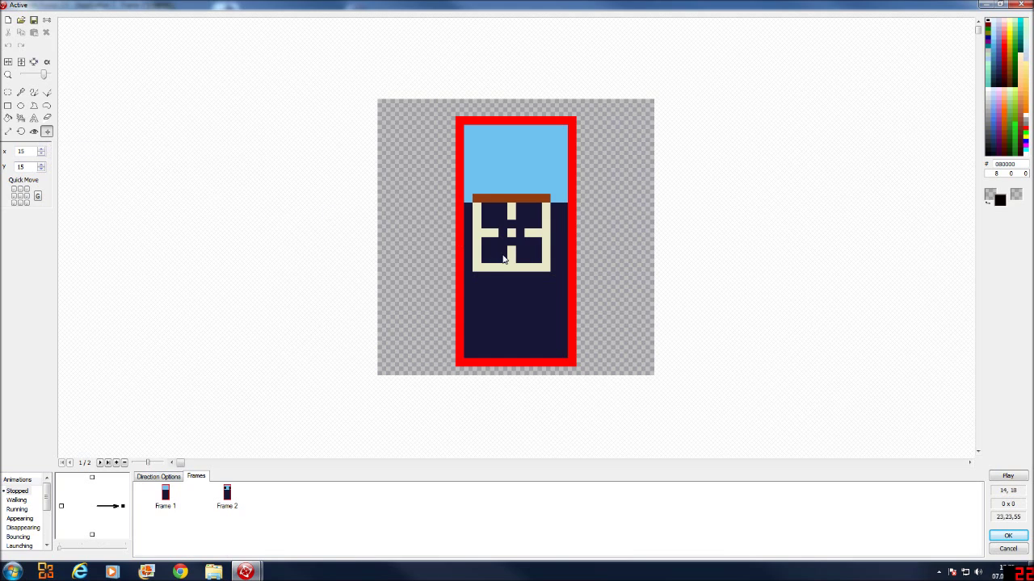
{"action": "left_click", "coordinate": [168, 497]}
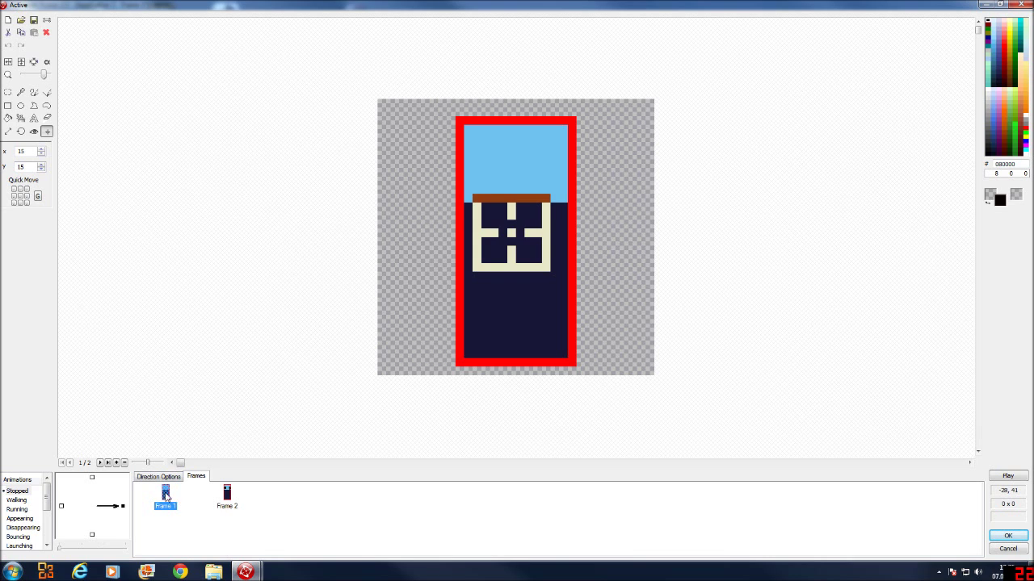
{"action": "left_click", "coordinate": [34, 62]}
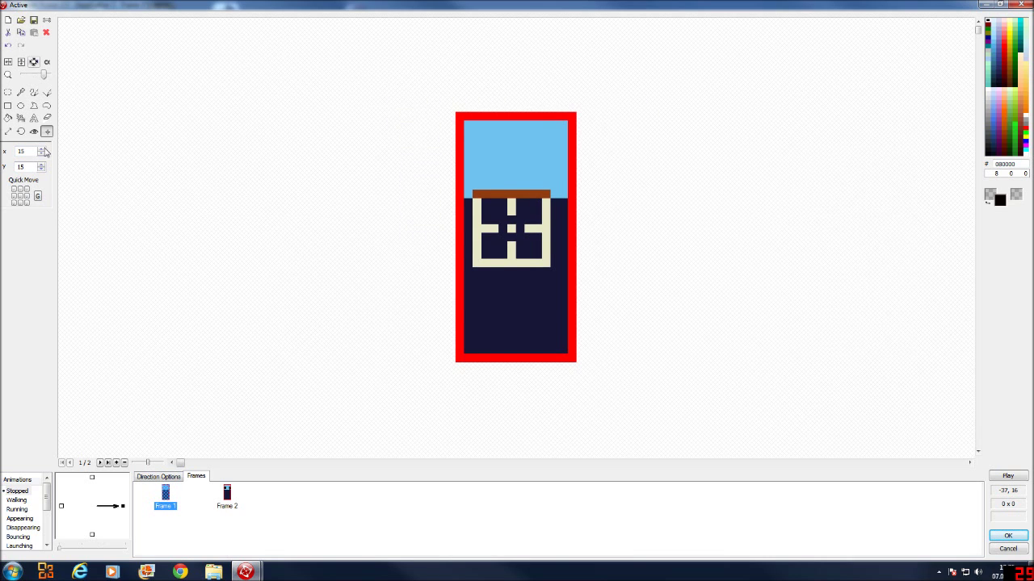
{"action": "left_click", "coordinate": [228, 494]}
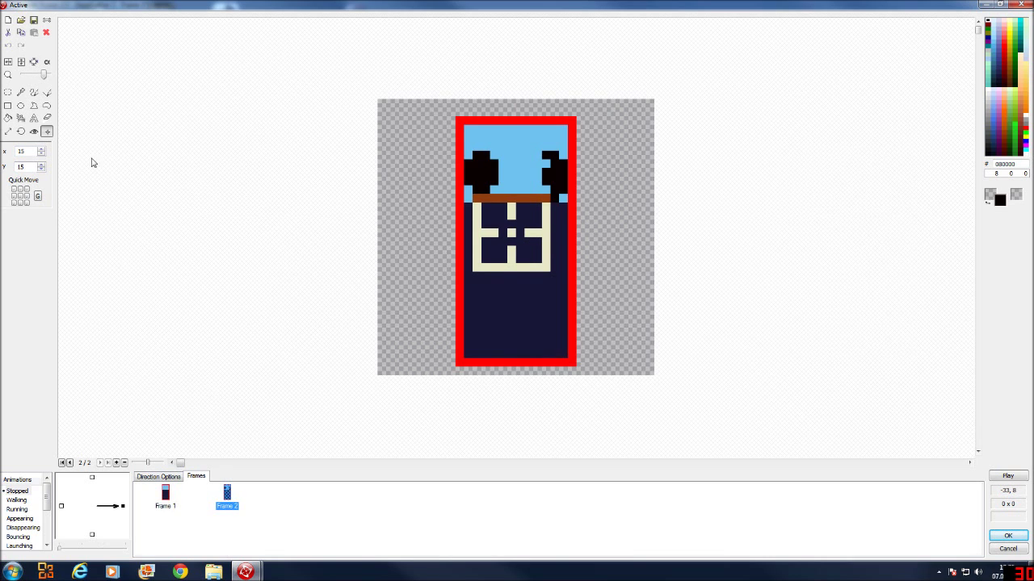
{"action": "left_click", "coordinate": [33, 61]}
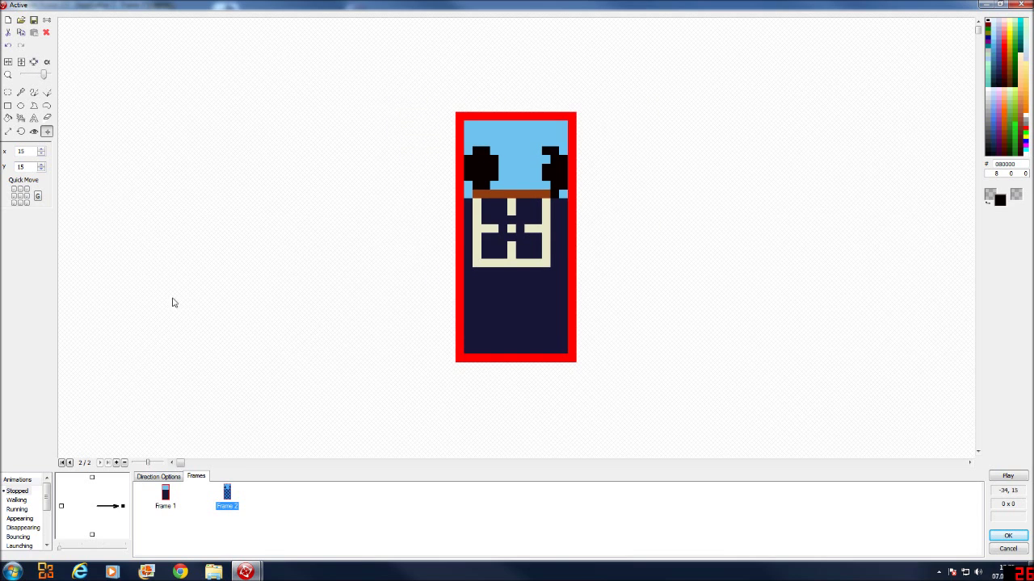
Create rotated directions from the right-facing direction of the Stopped animation and view the up, left and down versions.
{"action": "left_click", "coordinate": [123, 508]}
{"action": "right_click", "coordinate": [123, 508]}
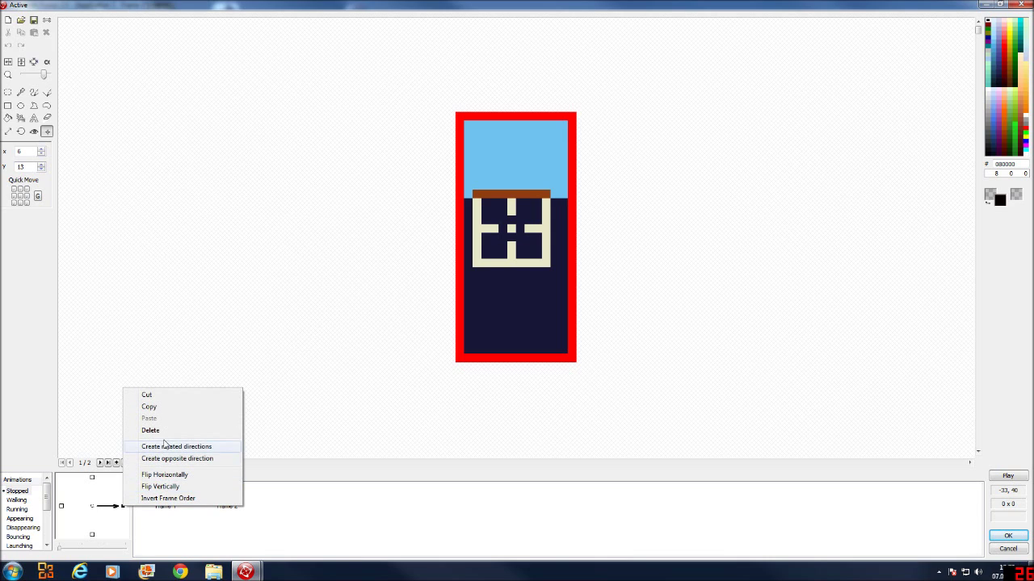
{"action": "left_click", "coordinate": [211, 449]}
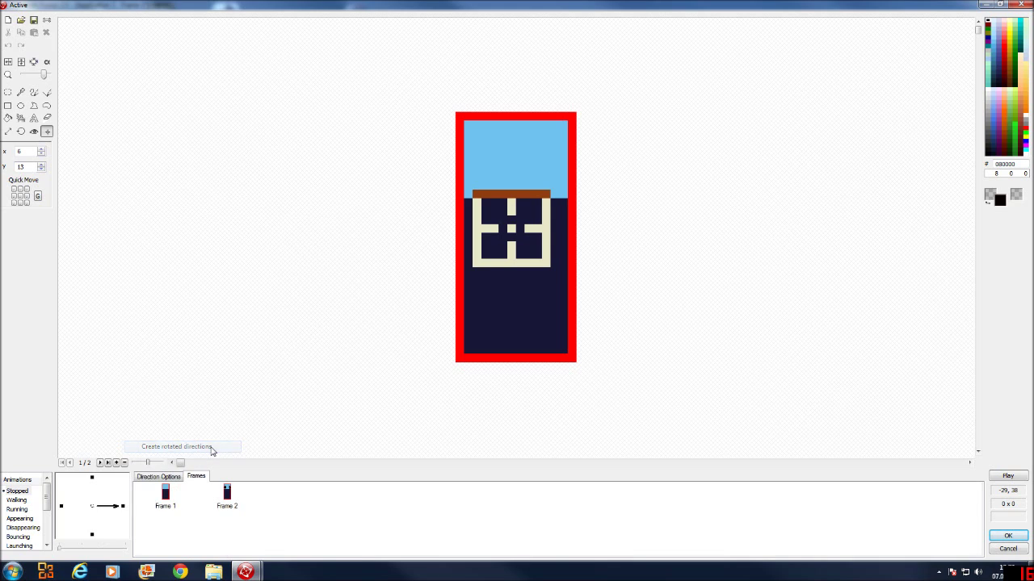
{"action": "left_click", "coordinate": [92, 479]}
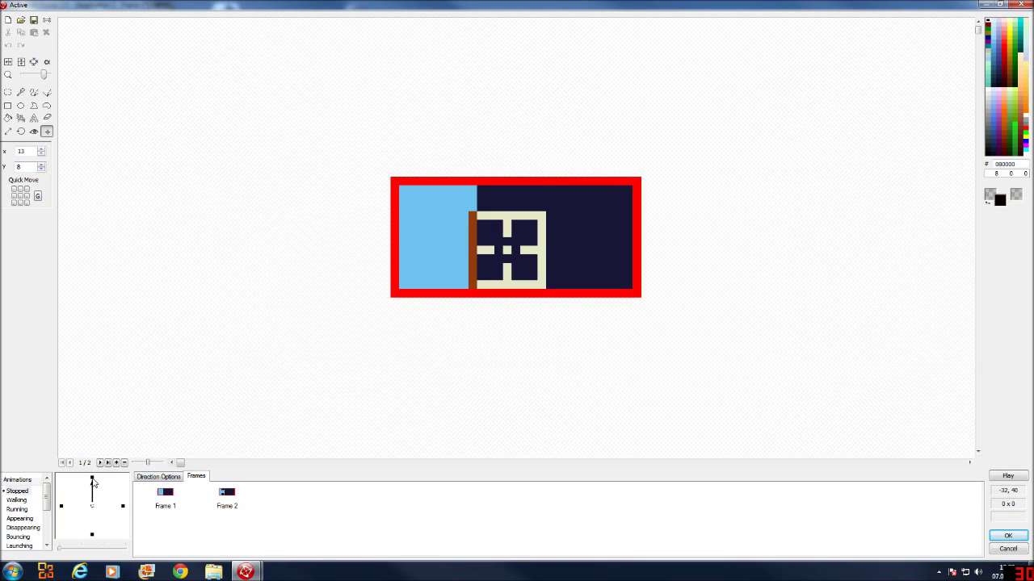
{"action": "left_click", "coordinate": [62, 506]}
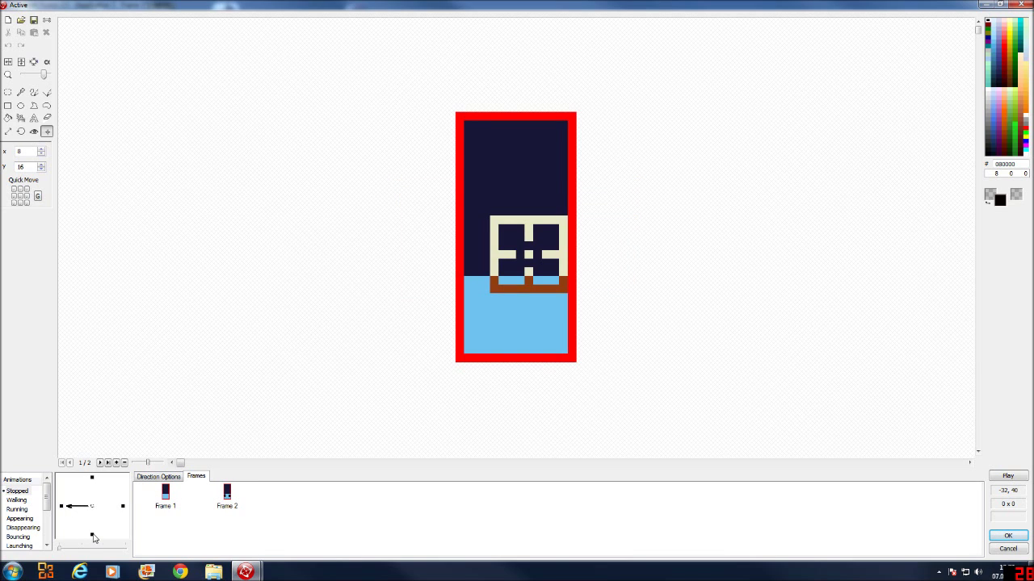
{"action": "left_click", "coordinate": [93, 536]}
Try creating the opposite direction from the right-facing one, decline overwriting the existing direction, and close the animation editor keeping the edits.
{"action": "left_click", "coordinate": [123, 506]}
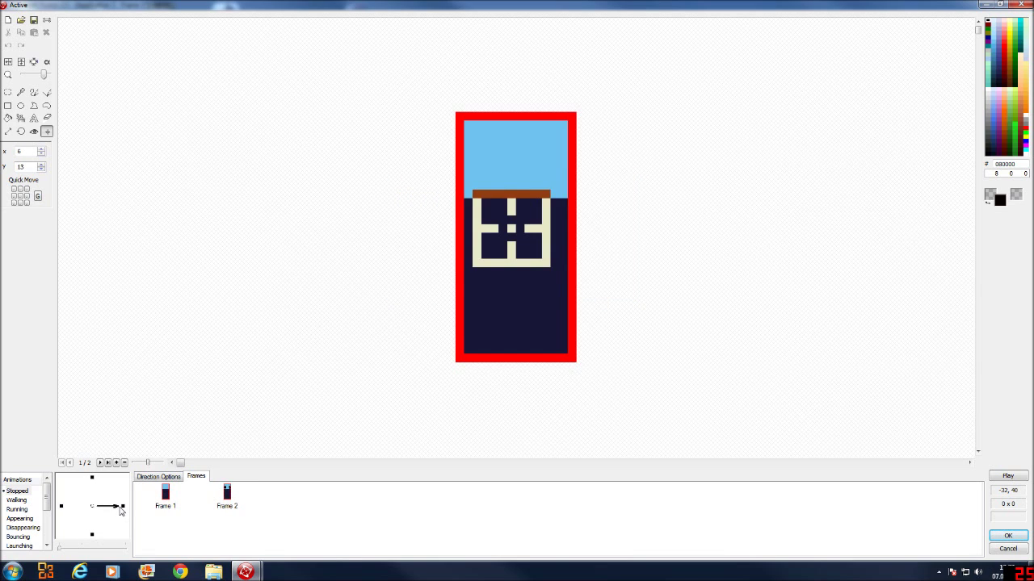
{"action": "right_click", "coordinate": [122, 509]}
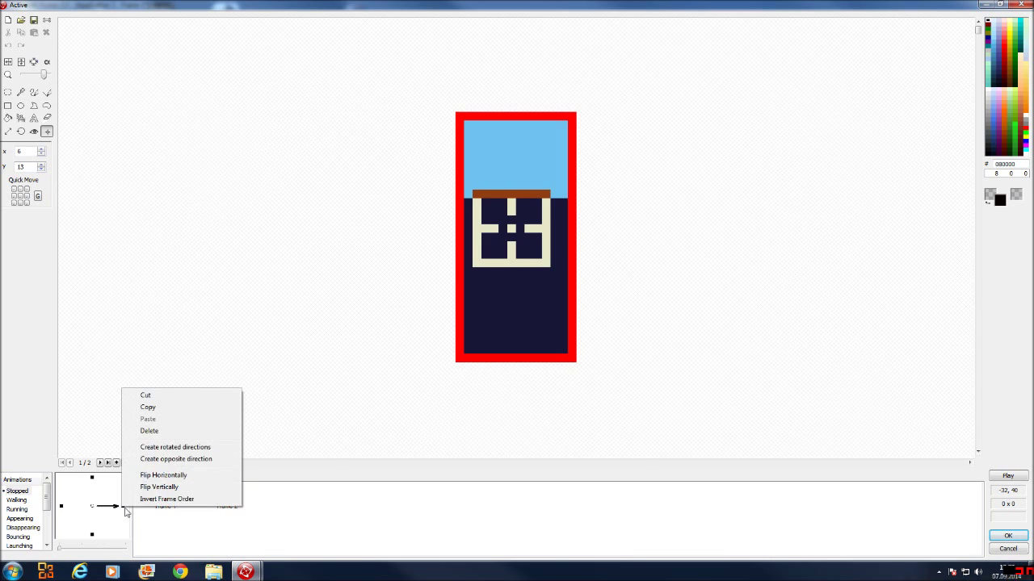
{"action": "left_click", "coordinate": [172, 459]}
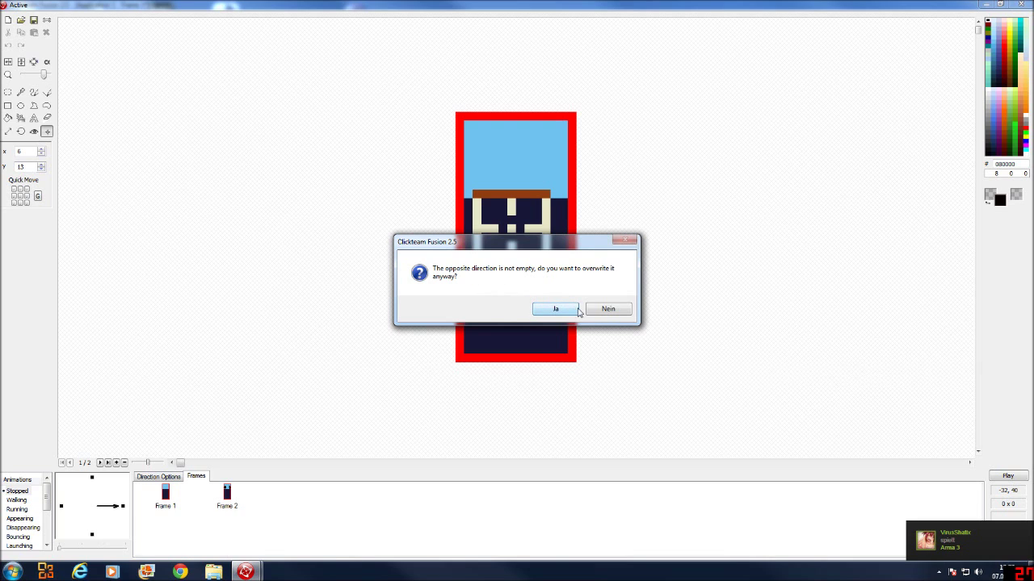
{"action": "left_click", "coordinate": [604, 311]}
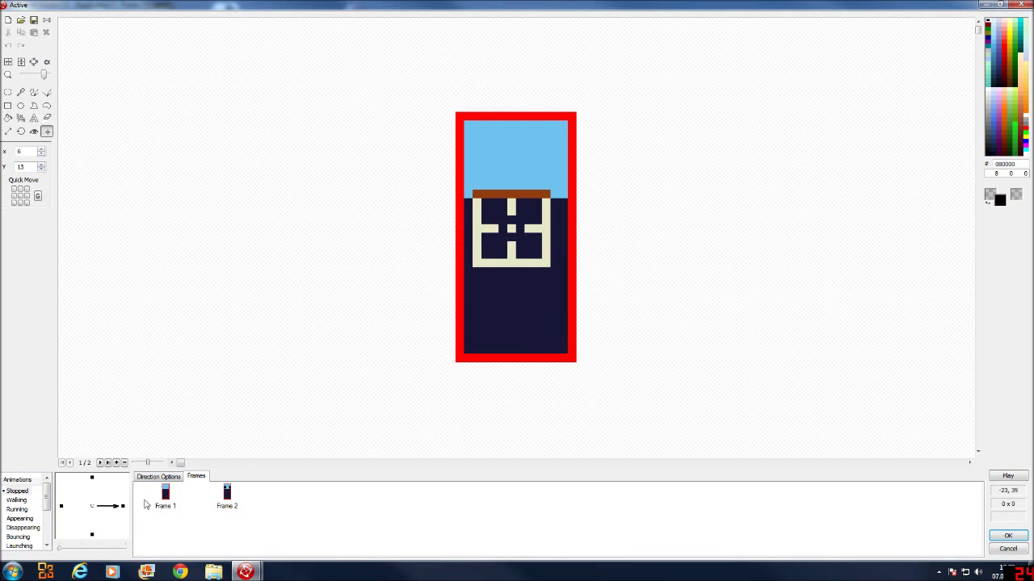
{"action": "right_click", "coordinate": [122, 510]}
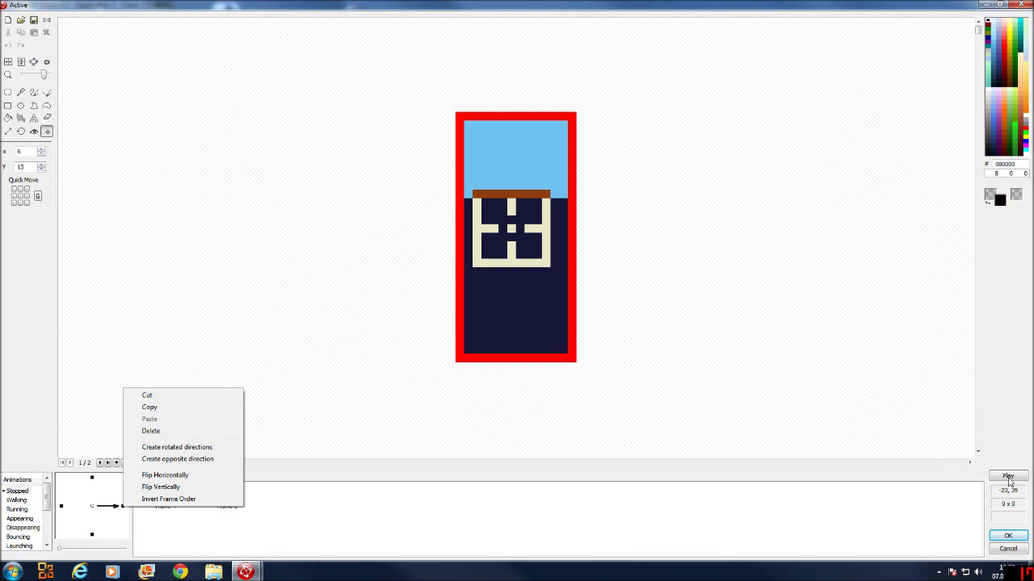
{"action": "left_click", "coordinate": [1008, 536]}
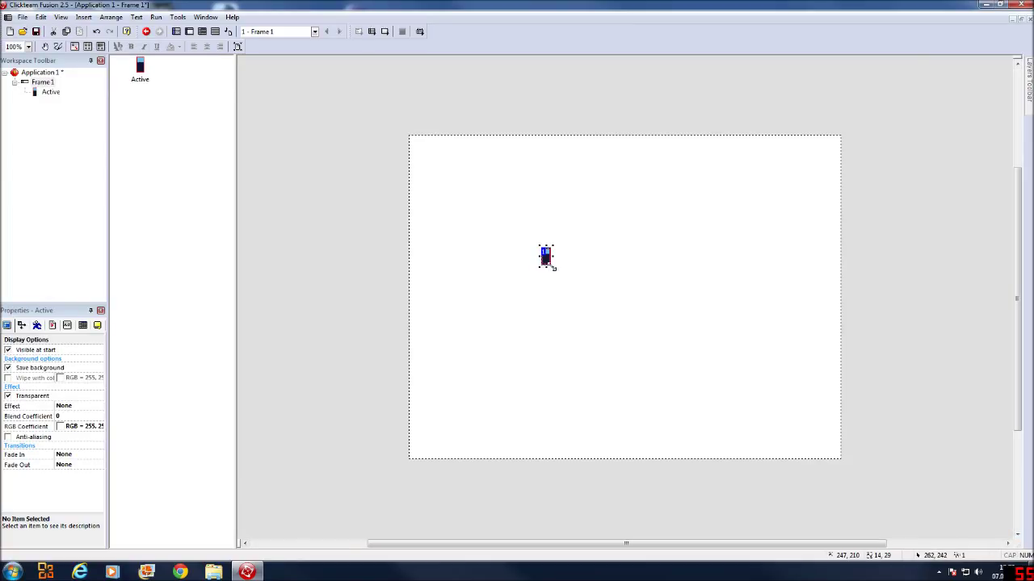
Scale up the Active object in the frame, move it closer to the centre, and reduce it to about 39 x 84 pixels.
{"action": "left_click_drag", "start_coordinate": [558, 270], "coordinate": [577, 317]}
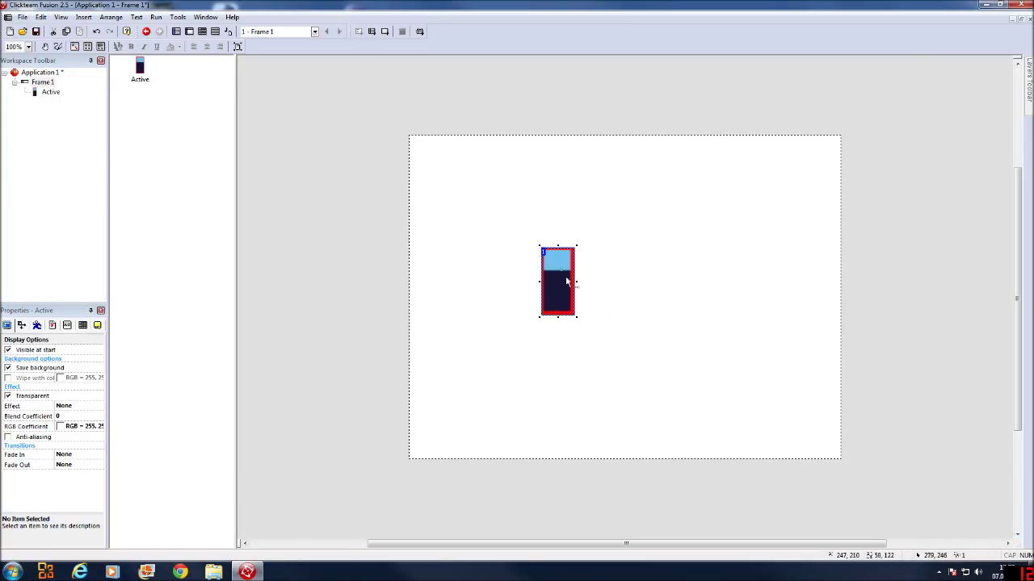
{"action": "left_click_drag", "start_coordinate": [557, 281], "coordinate": [604, 283]}
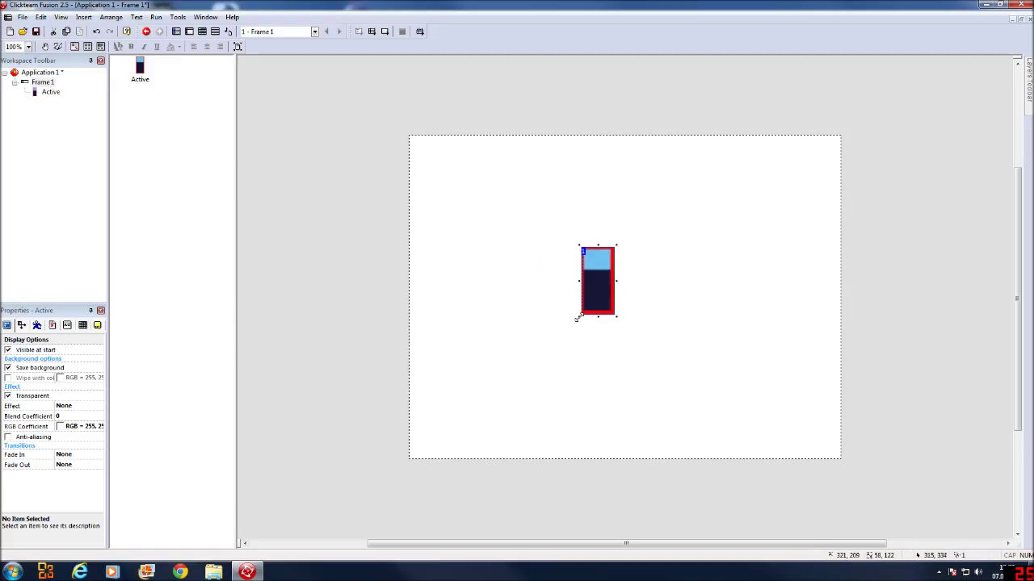
{"action": "left_click_drag", "start_coordinate": [576, 319], "coordinate": [593, 296]}
Rotate the Active object clockwise to a diagonal in the frame and turn it back upright.
{"action": "left_click", "coordinate": [609, 267]}
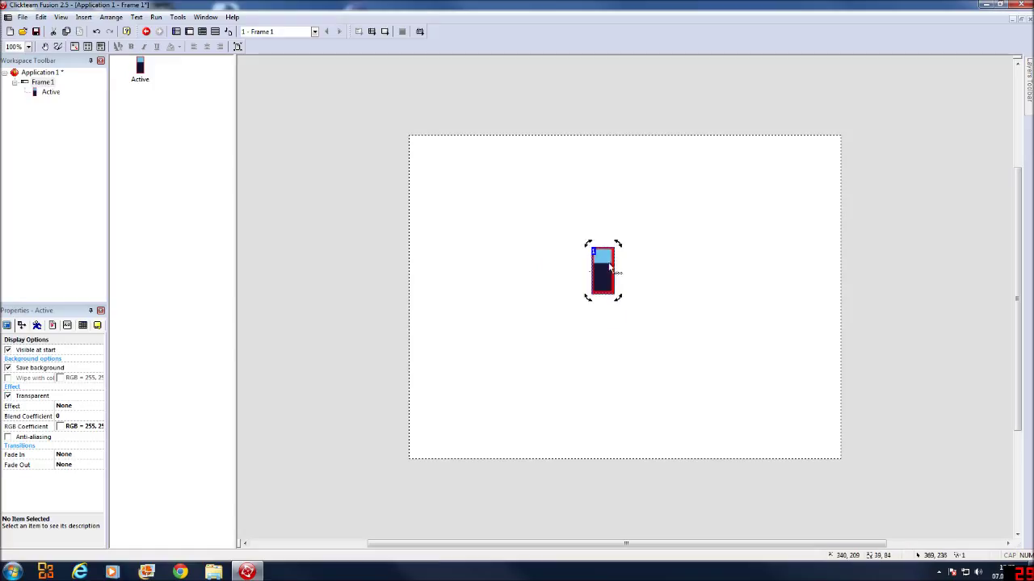
{"action": "left_click_drag", "start_coordinate": [619, 243], "coordinate": [625, 272]}
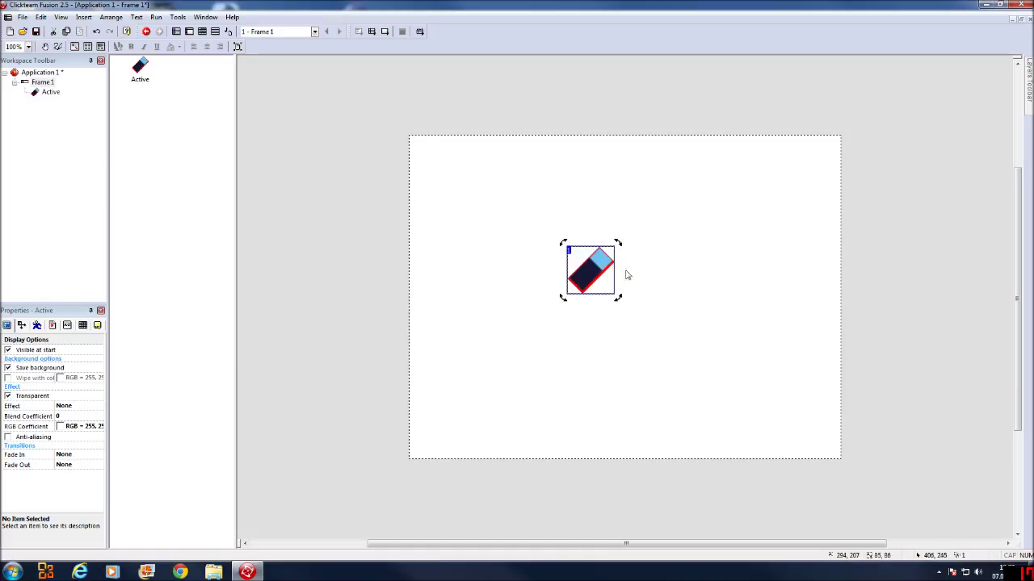
{"action": "left_click", "coordinate": [604, 264]}
{"action": "left_click", "coordinate": [607, 267]}
{"action": "left_click_drag", "start_coordinate": [617, 242], "coordinate": [589, 240]}
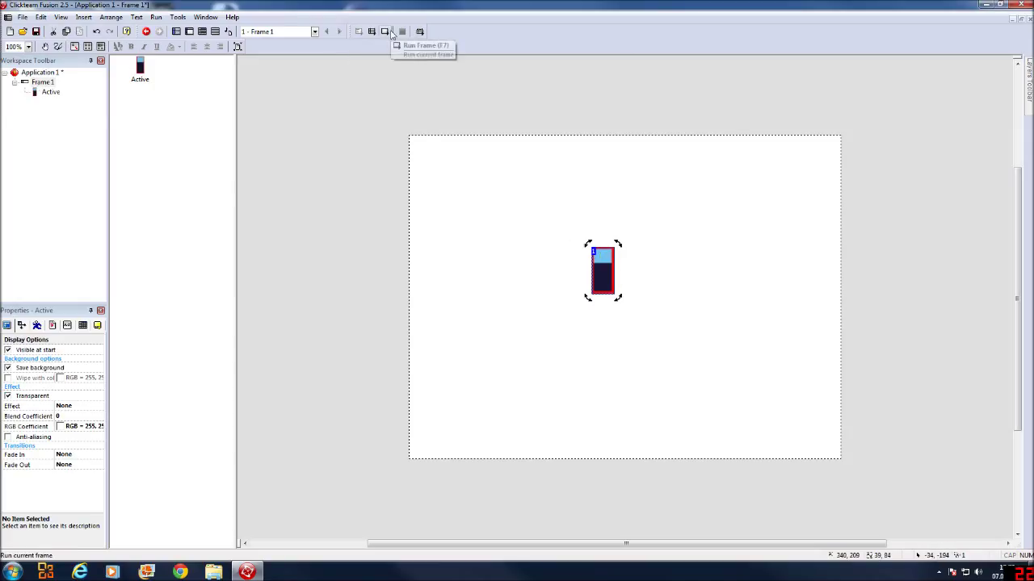
Run the current frame to check the animation, close it, and review the Active object's size, position and display properties.
{"action": "left_click", "coordinate": [387, 32]}
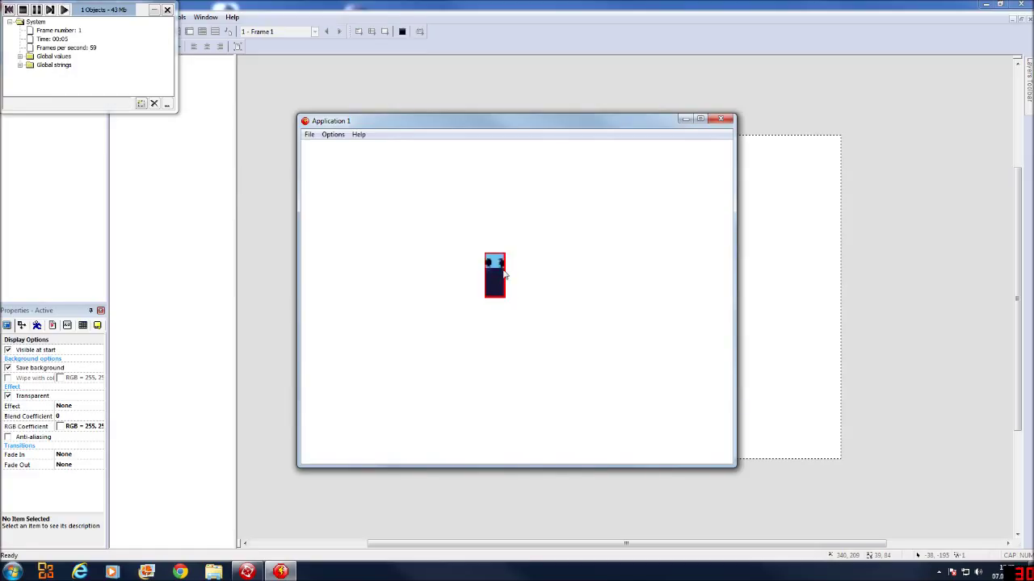
{"action": "left_click", "coordinate": [726, 121]}
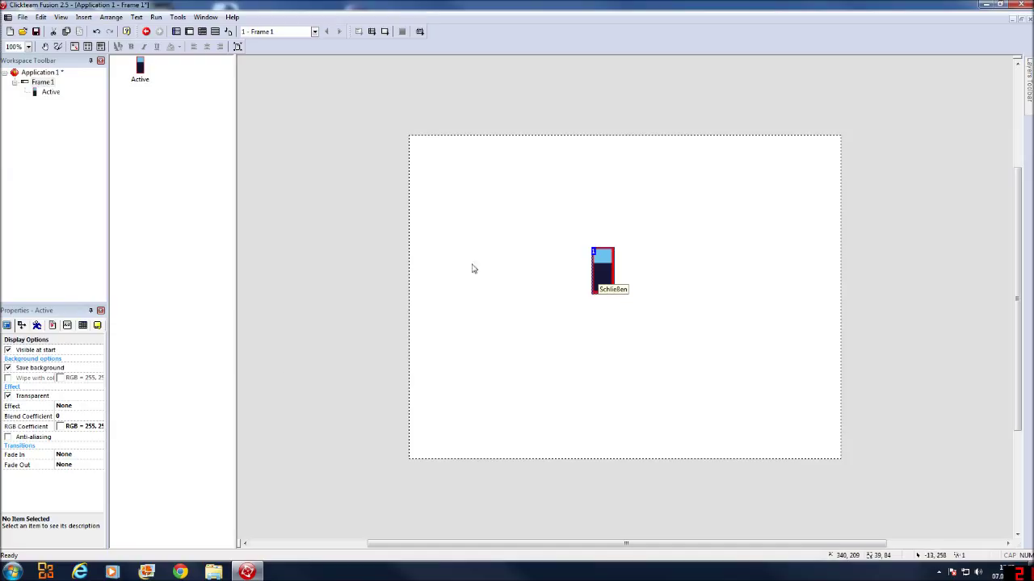
{"action": "left_click", "coordinate": [22, 326]}
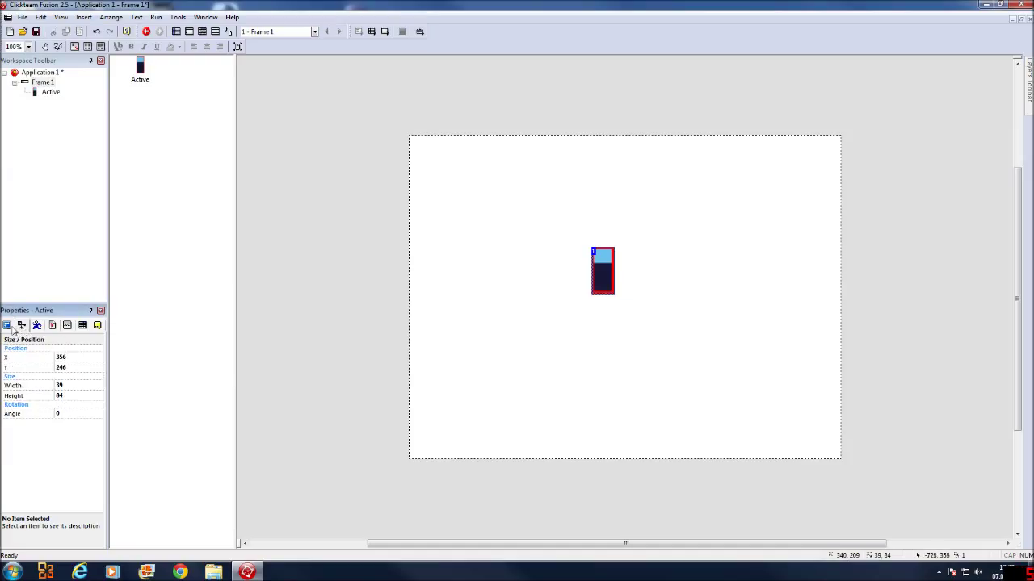
{"action": "left_click", "coordinate": [9, 326]}
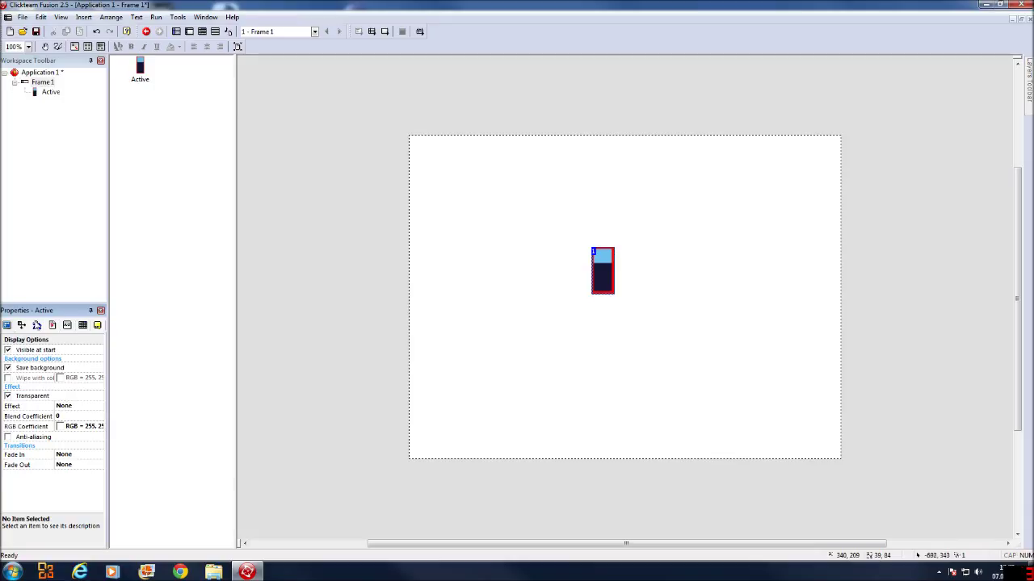
{"action": "left_click", "coordinate": [22, 325]}
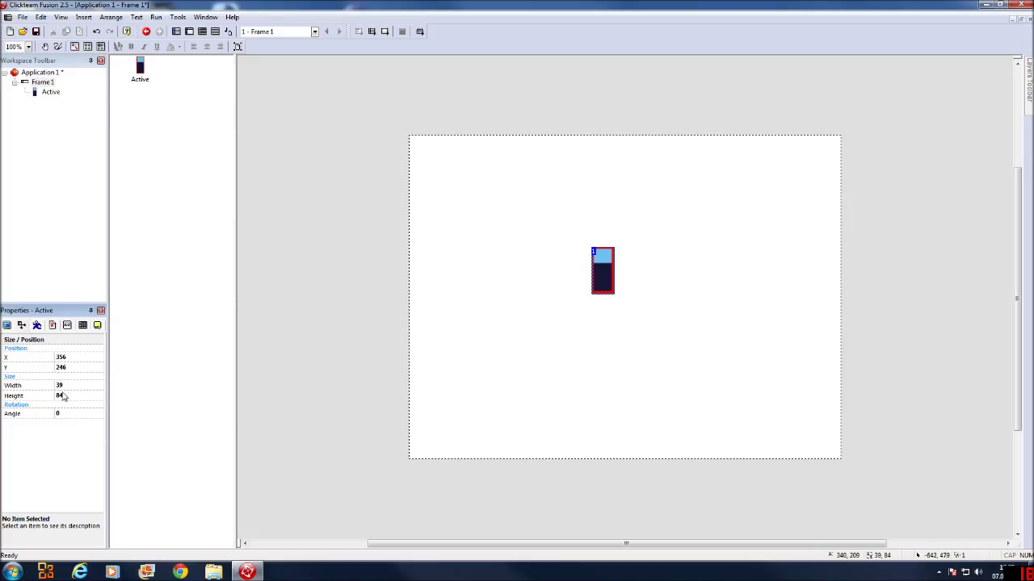
Set the Active object's movement type to Bouncing Ball, try the movement, and close the test run.
{"action": "left_click", "coordinate": [37, 326]}
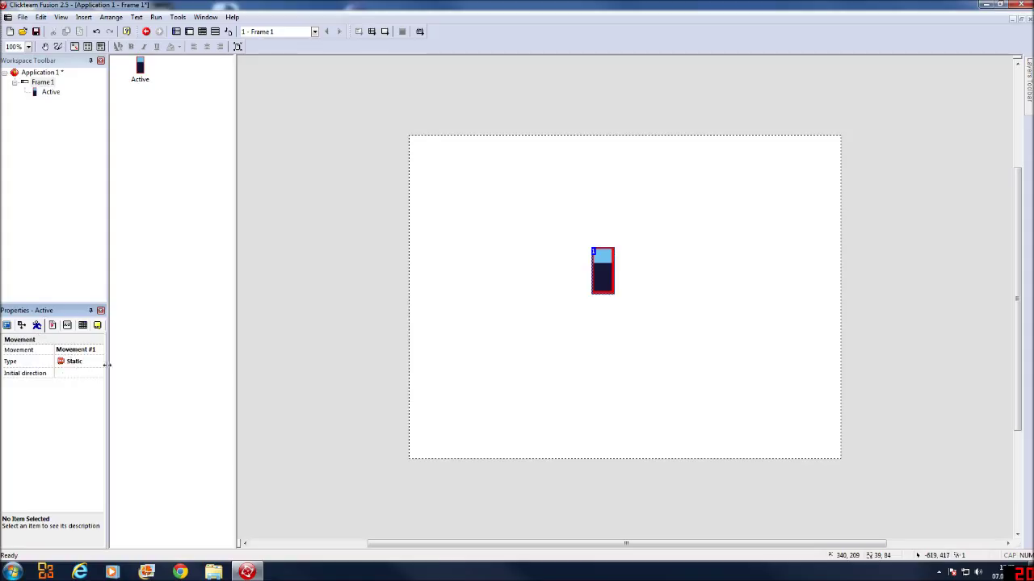
{"action": "left_click", "coordinate": [74, 364]}
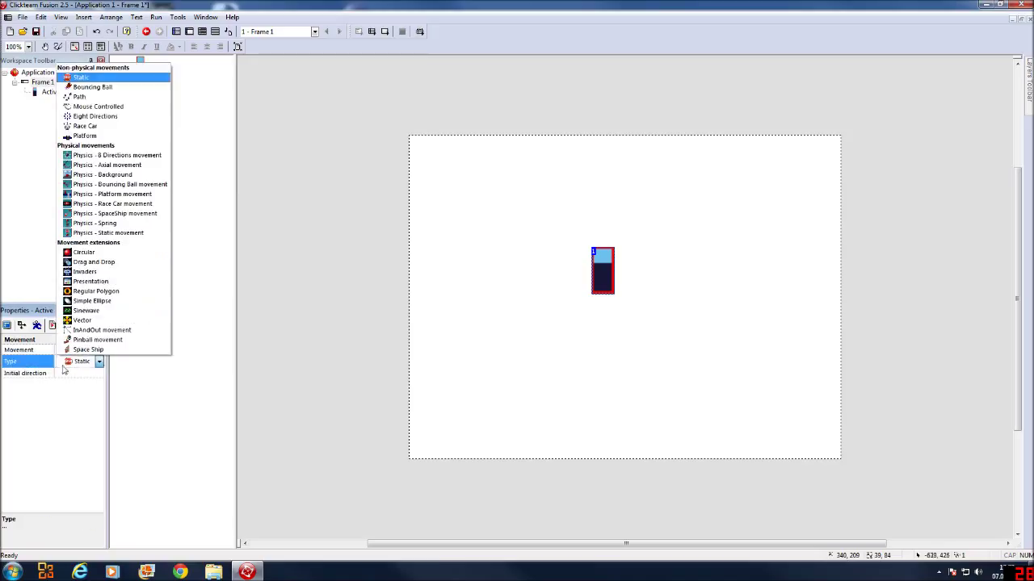
{"action": "left_click", "coordinate": [101, 87]}
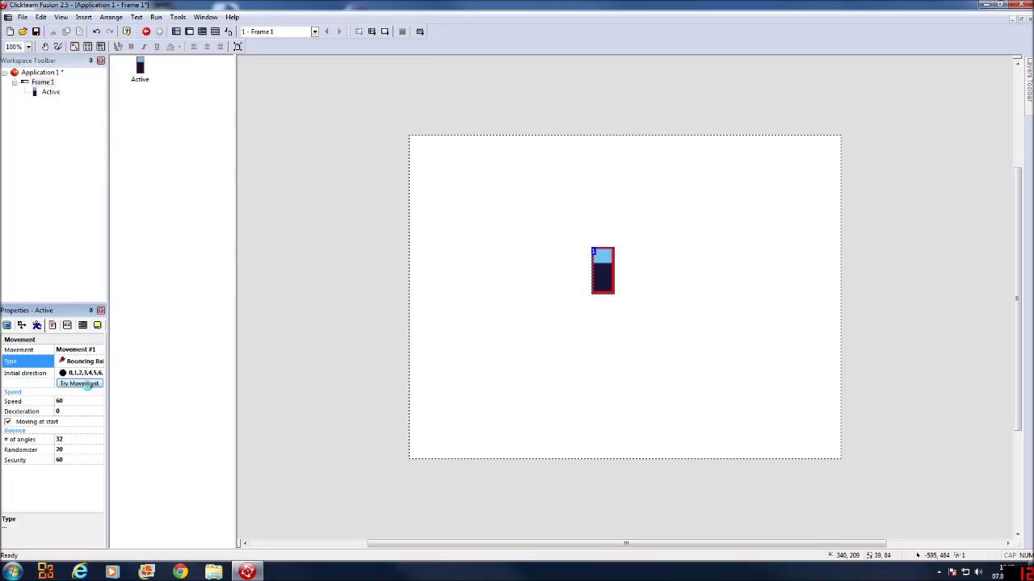
{"action": "left_click", "coordinate": [87, 387]}
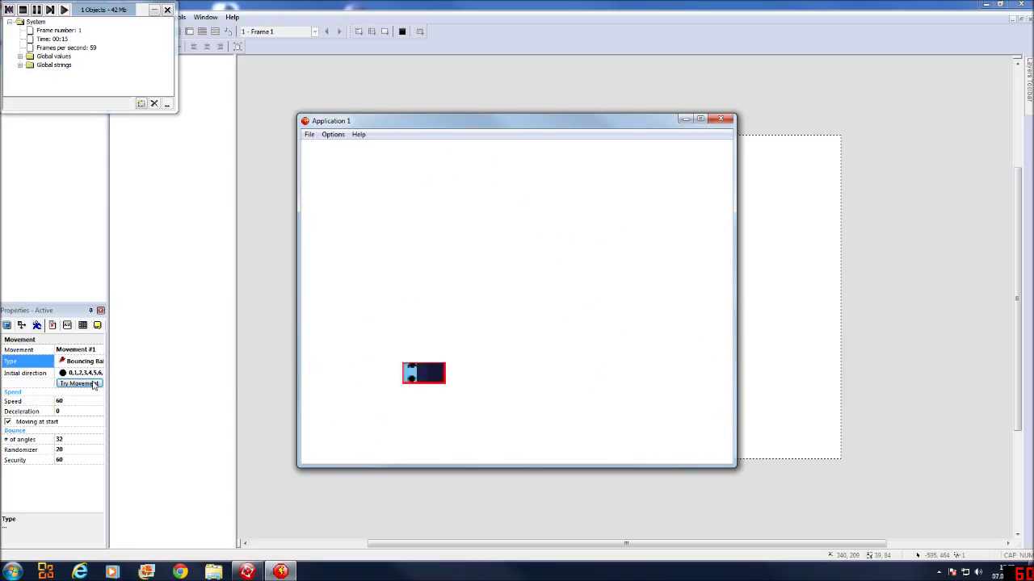
{"action": "left_click", "coordinate": [726, 121]}
Set the movement type to Eight Directions, try it by steering the object up, down, left and right, and close the test run.
{"action": "left_click", "coordinate": [81, 365]}
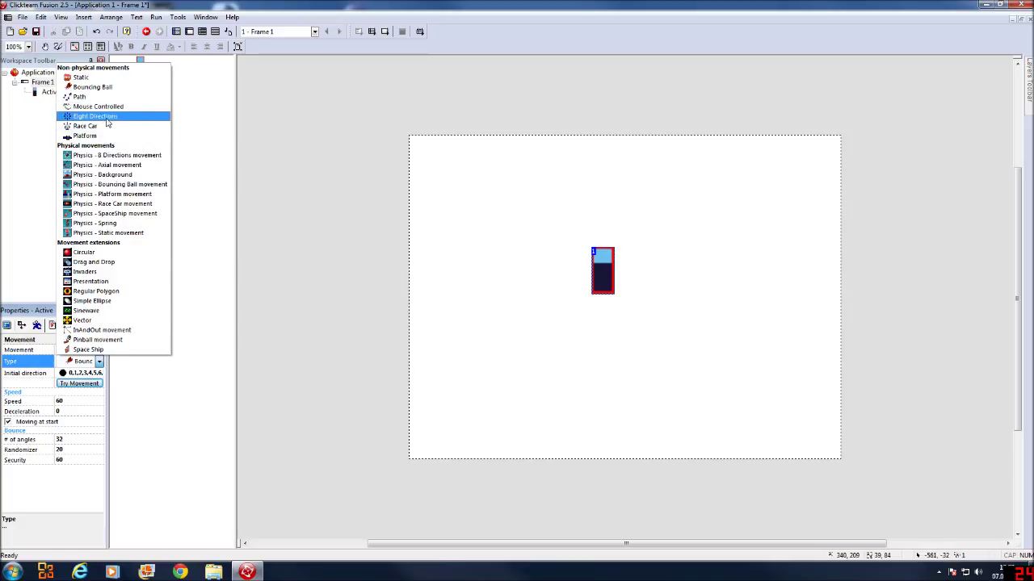
{"action": "left_click", "coordinate": [106, 118]}
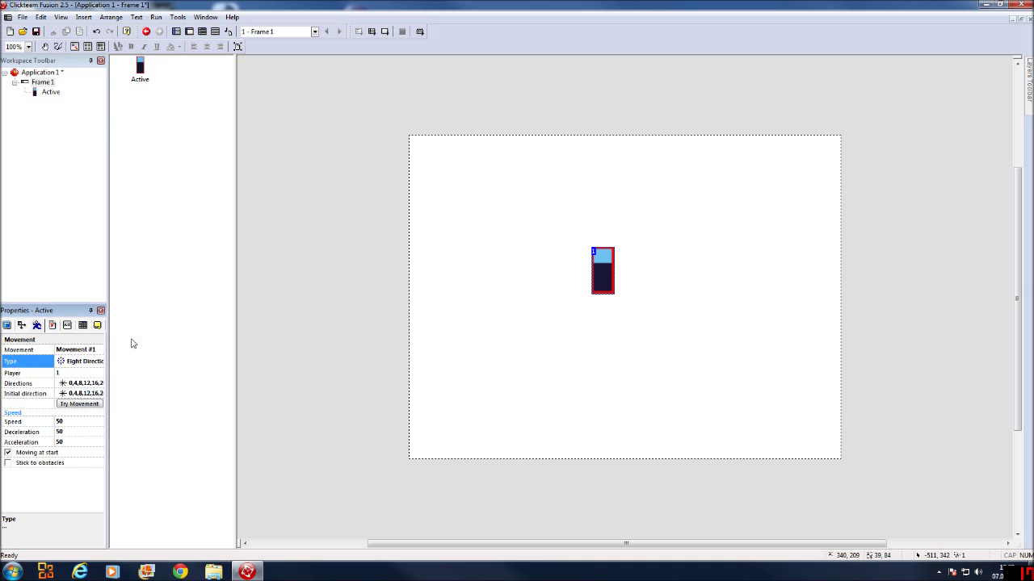
{"action": "left_click", "coordinate": [91, 405]}
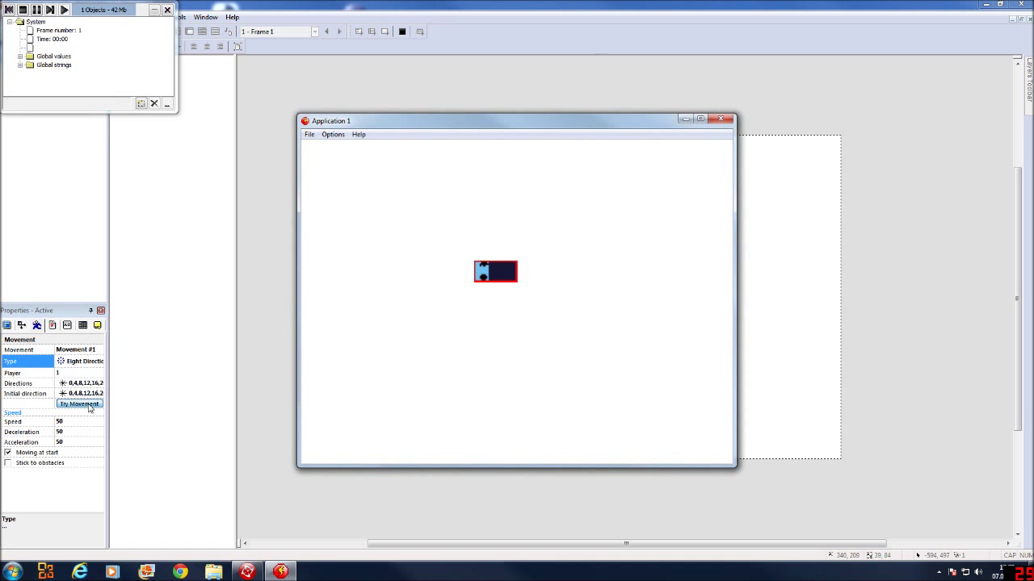
{"action": "key", "text": "Up"}
{"action": "key", "text": "Down"}
{"action": "key", "text": "Right"}
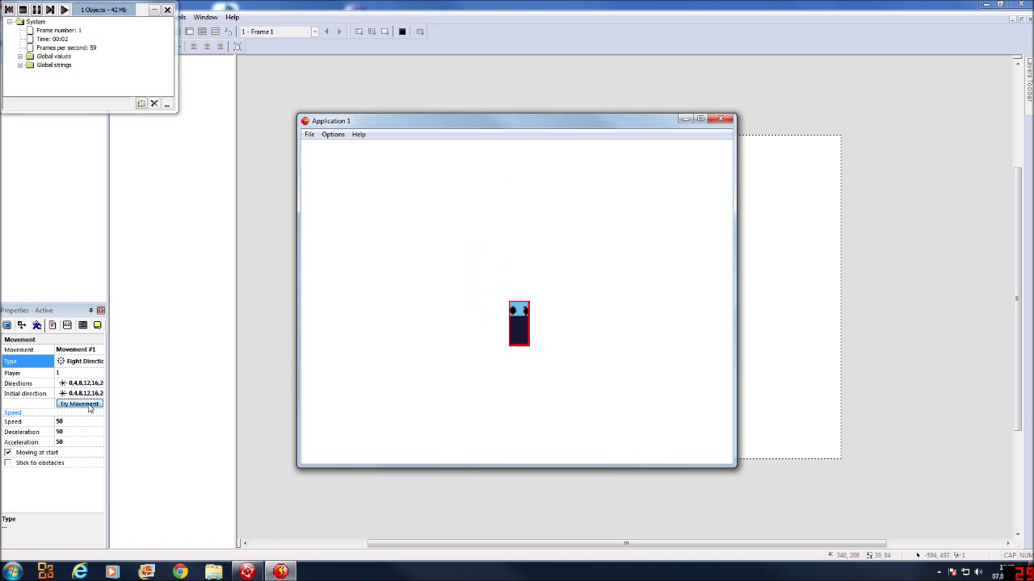
{"action": "key", "text": "Left"}
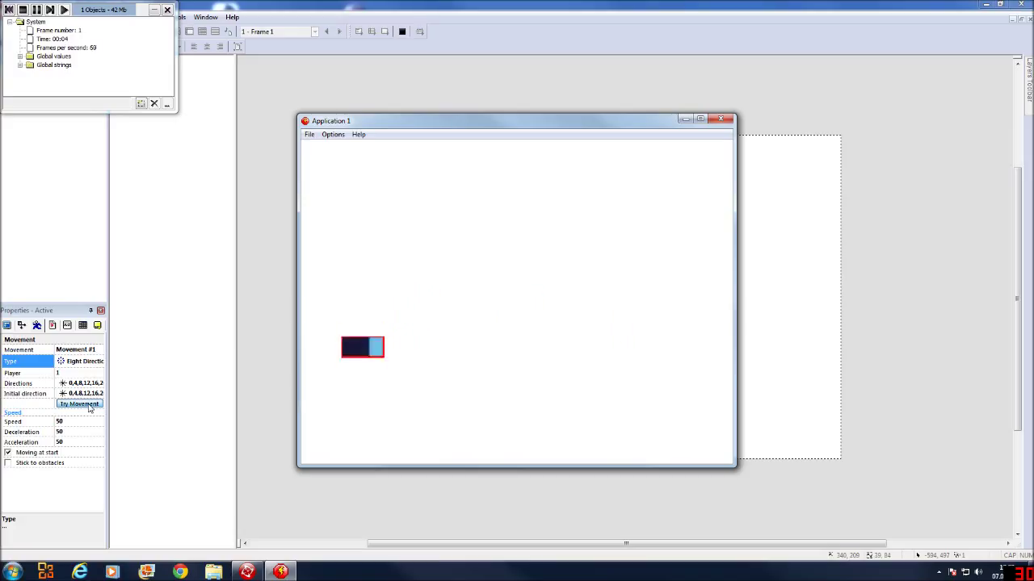
{"action": "key", "text": "Down"}
{"action": "key", "text": "Right"}
{"action": "key", "text": "Up"}
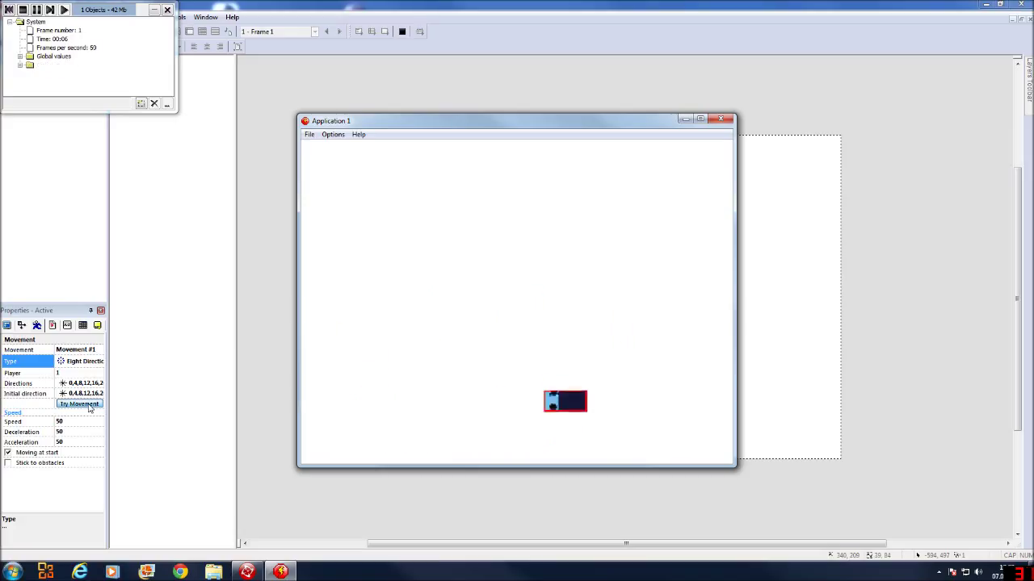
{"action": "key", "text": "Left"}
{"action": "key", "text": "Down"}
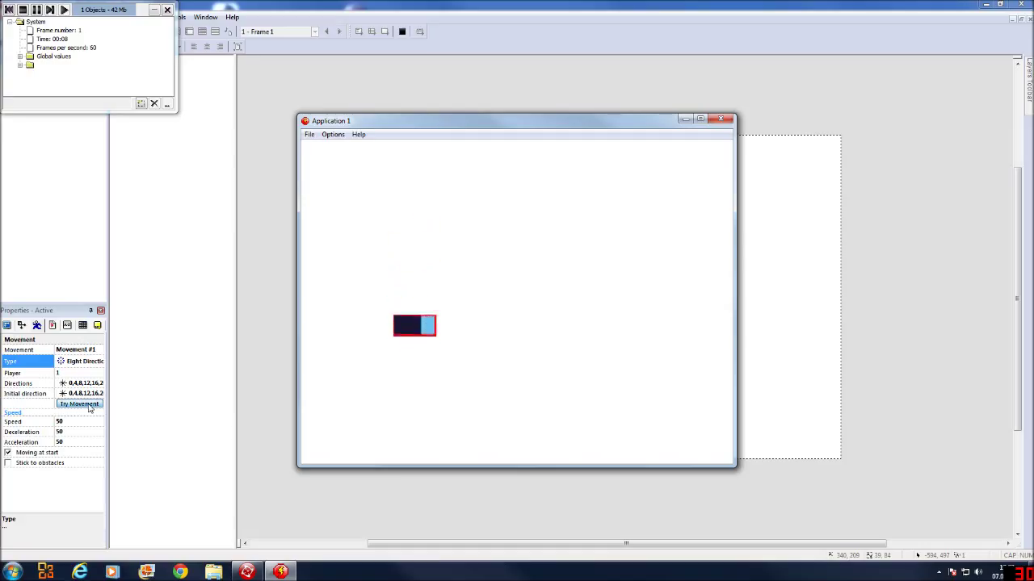
{"action": "key", "text": "Right"}
{"action": "key", "text": "Up"}
{"action": "key", "text": "Left"}
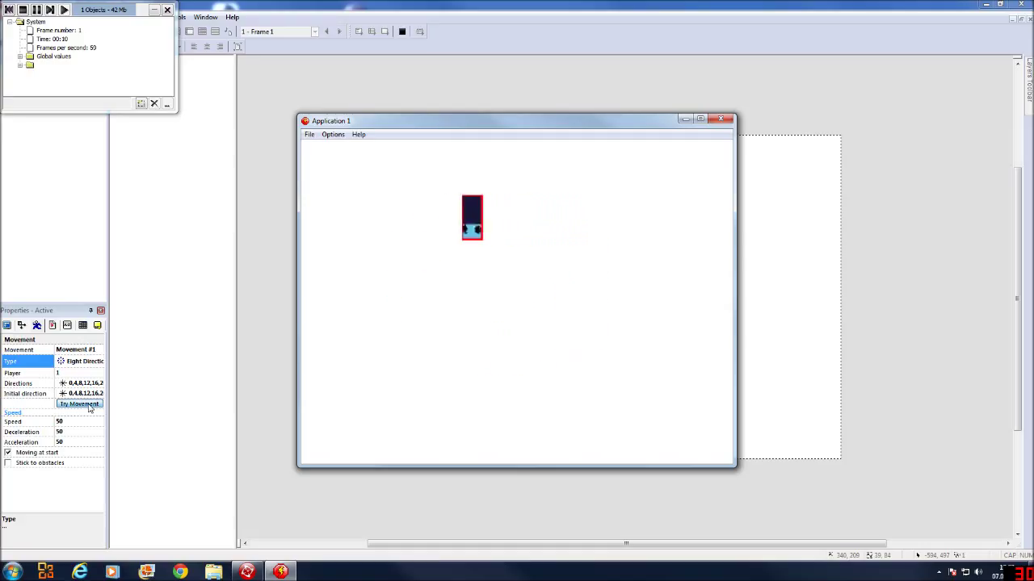
{"action": "key", "text": "Down"}
{"action": "key", "text": "Right"}
{"action": "key", "text": "Up"}
{"action": "key", "text": "Left"}
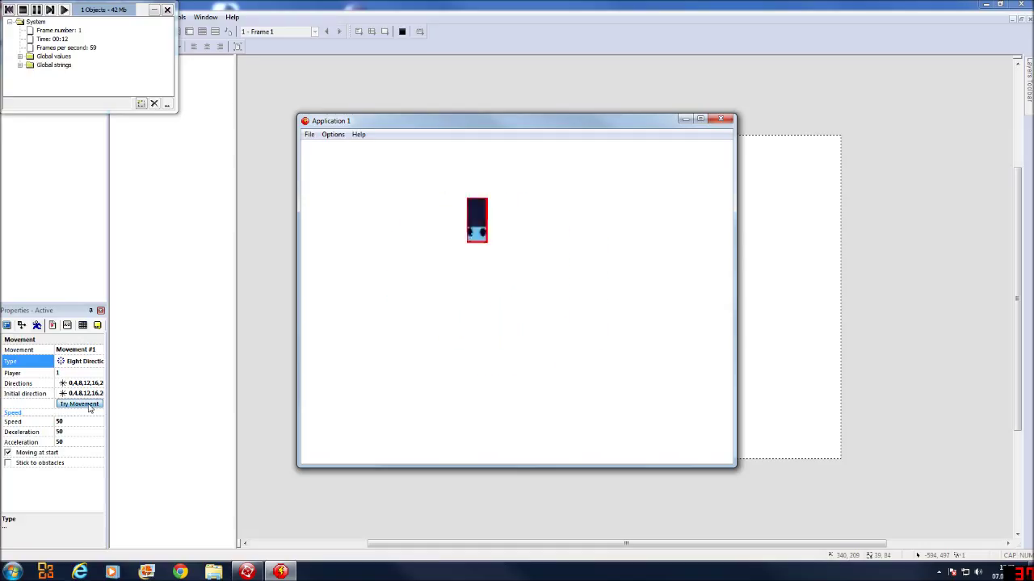
{"action": "key", "text": "Down"}
{"action": "key", "text": "Right"}
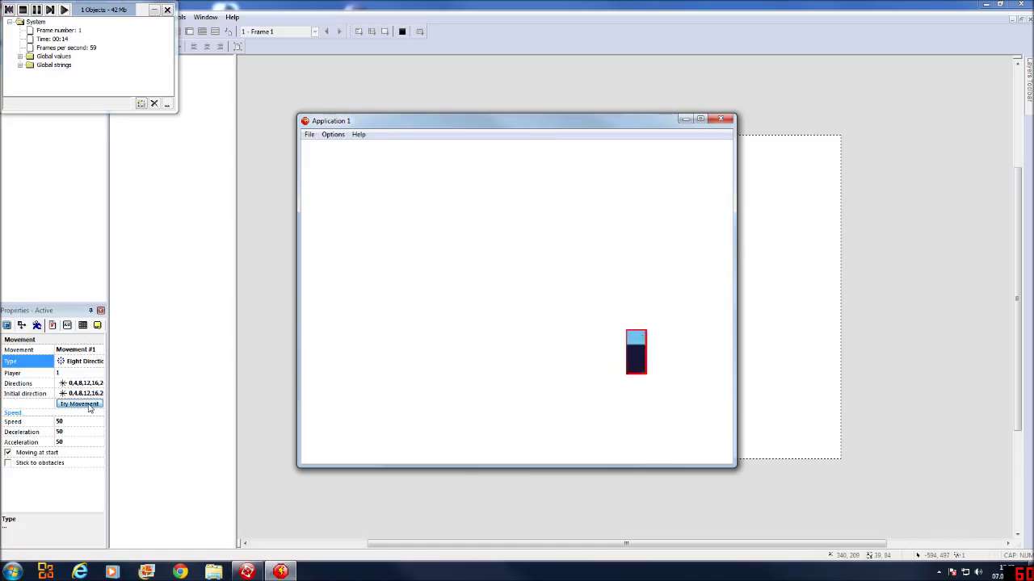
{"action": "key", "text": "Left"}
{"action": "key", "text": "Up"}
{"action": "key", "text": "Right"}
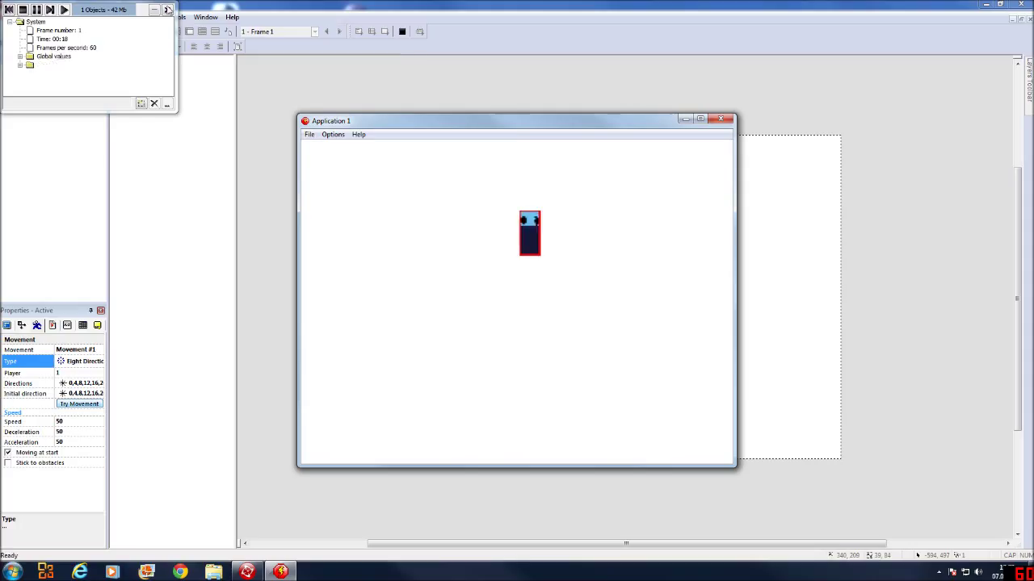
{"action": "left_click", "coordinate": [720, 119]}
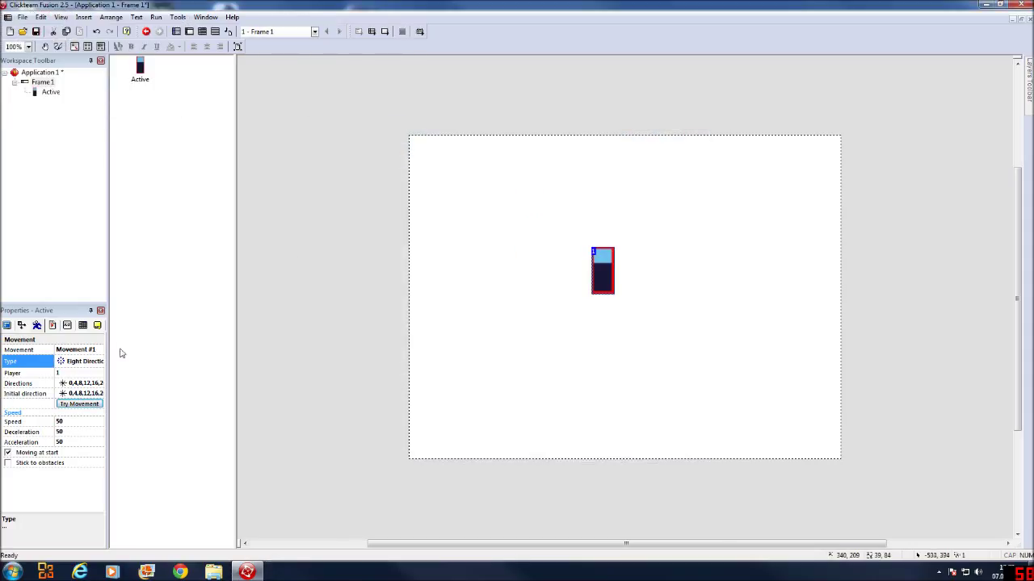
Set the Active object's movement type to Mouse Controlled and run the current frame to test it.
{"action": "left_click", "coordinate": [86, 363]}
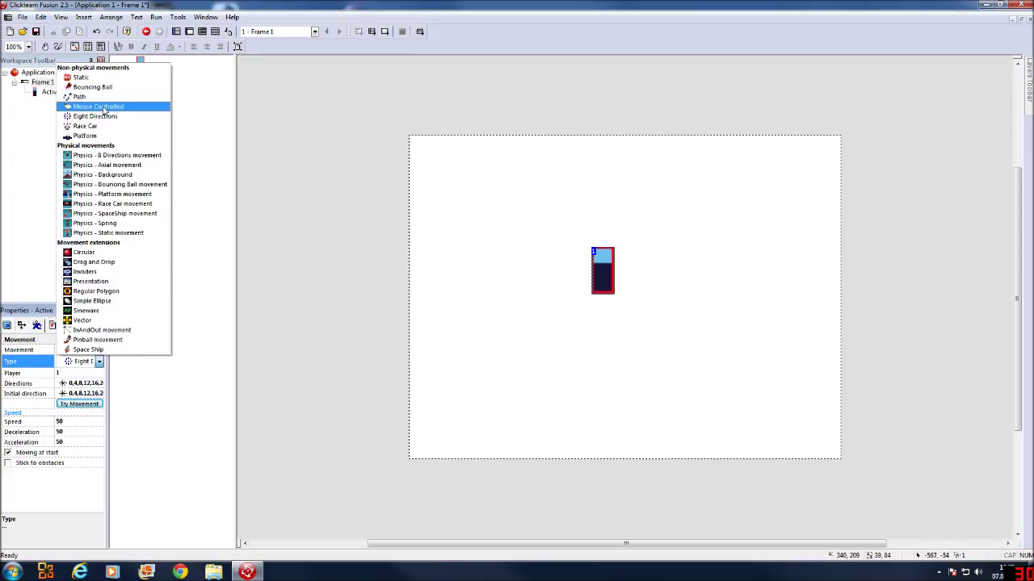
{"action": "left_click", "coordinate": [99, 107]}
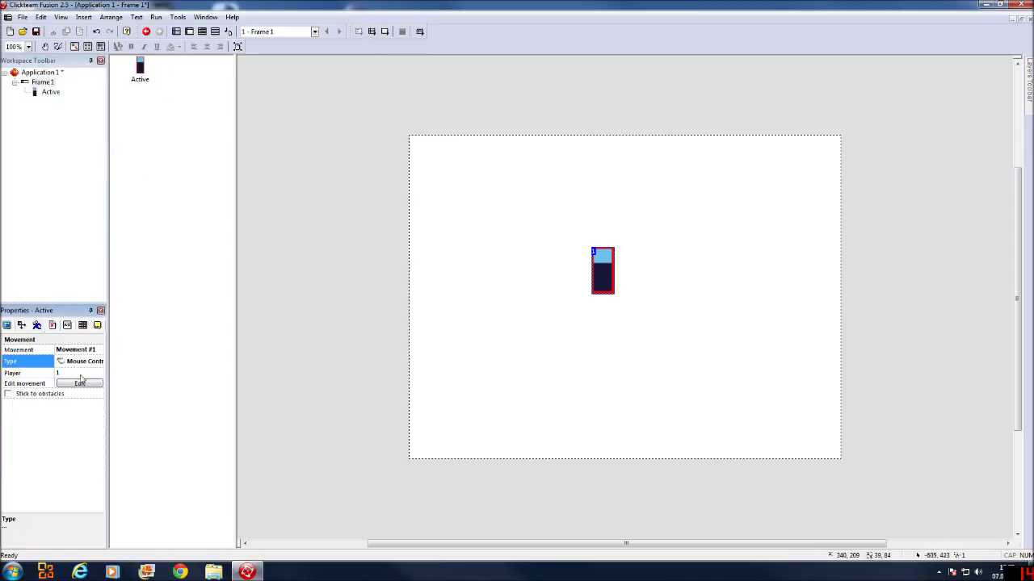
{"action": "left_click", "coordinate": [385, 31]}
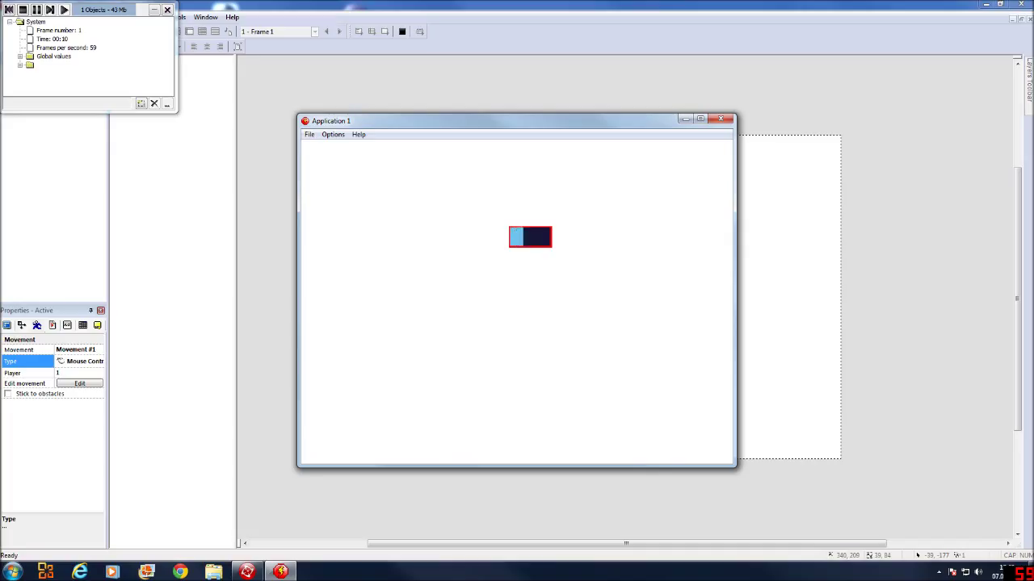
Close the test run and enlarge the Active object's mouse movement area to cover nearly the whole frame.
{"action": "key", "text": "alt+F4"}
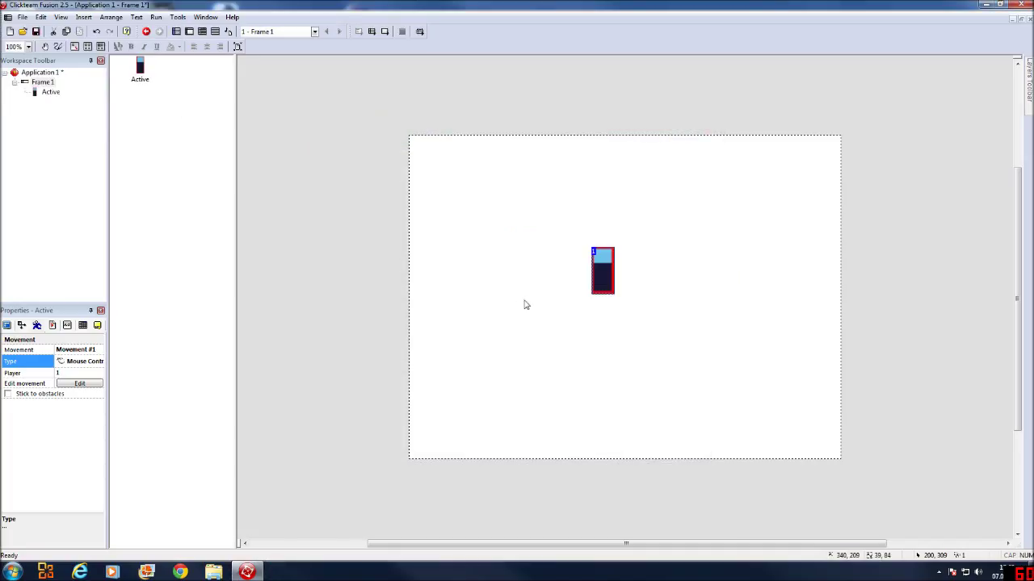
{"action": "left_click", "coordinate": [611, 279]}
{"action": "left_click", "coordinate": [79, 384]}
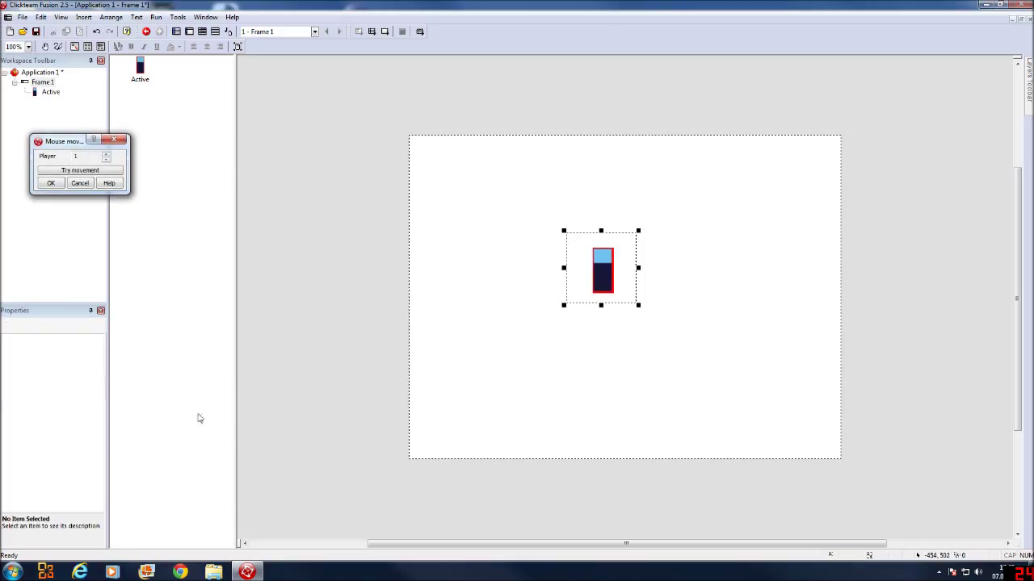
{"action": "left_click_drag", "start_coordinate": [564, 269], "coordinate": [430, 298]}
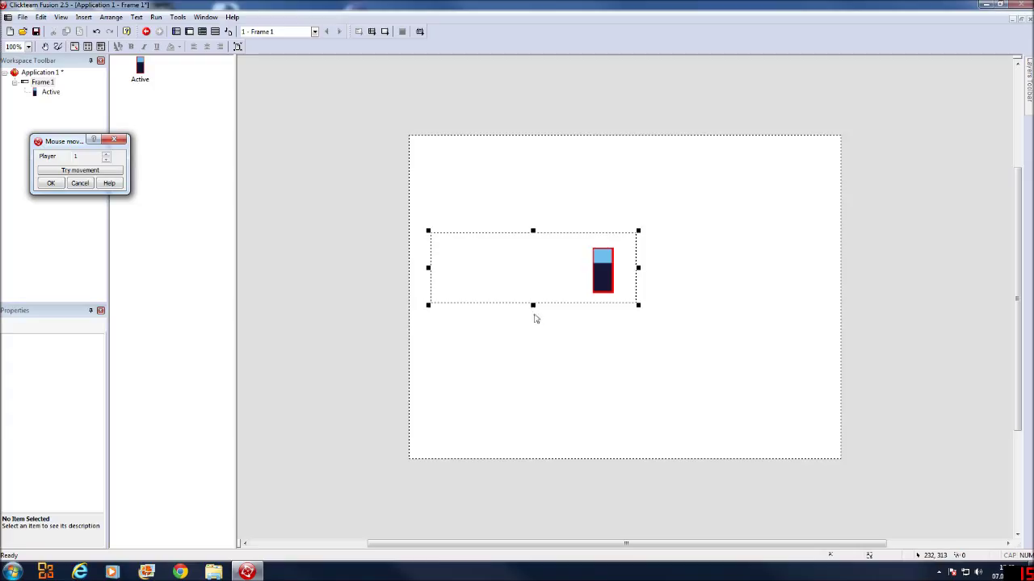
{"action": "left_click_drag", "start_coordinate": [533, 306], "coordinate": [532, 431]}
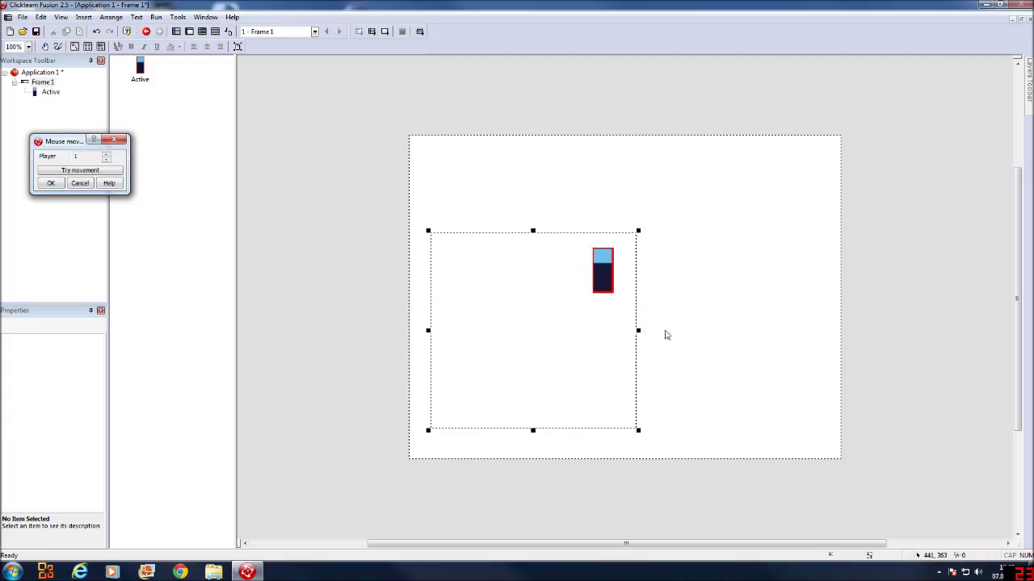
{"action": "left_click_drag", "start_coordinate": [640, 336], "coordinate": [835, 337]}
{"action": "left_click_drag", "start_coordinate": [632, 231], "coordinate": [635, 160]}
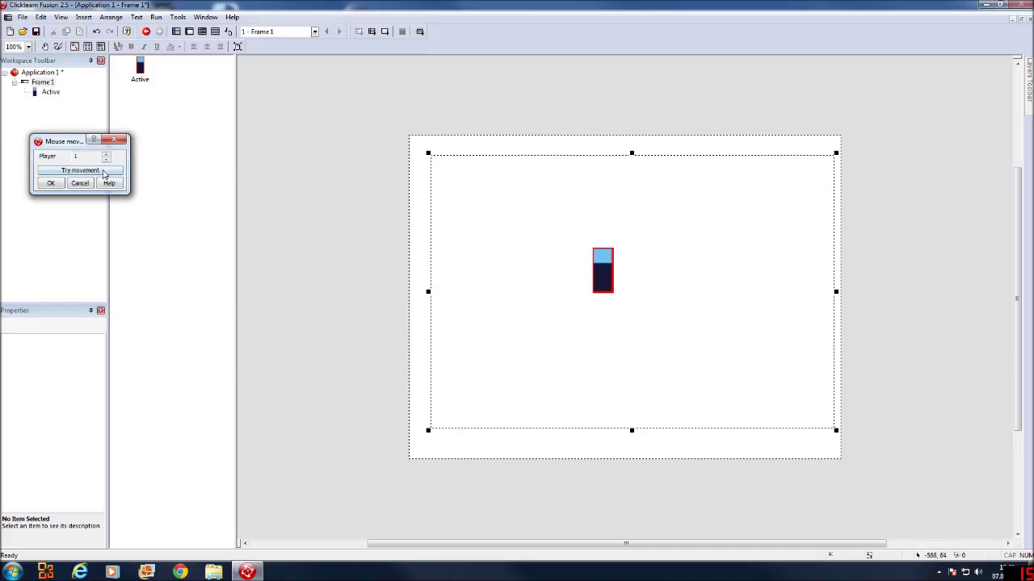
Try the mouse-controlled movement within the enlarged area, close the test run and accept the movement settings.
{"action": "left_click", "coordinate": [100, 170]}
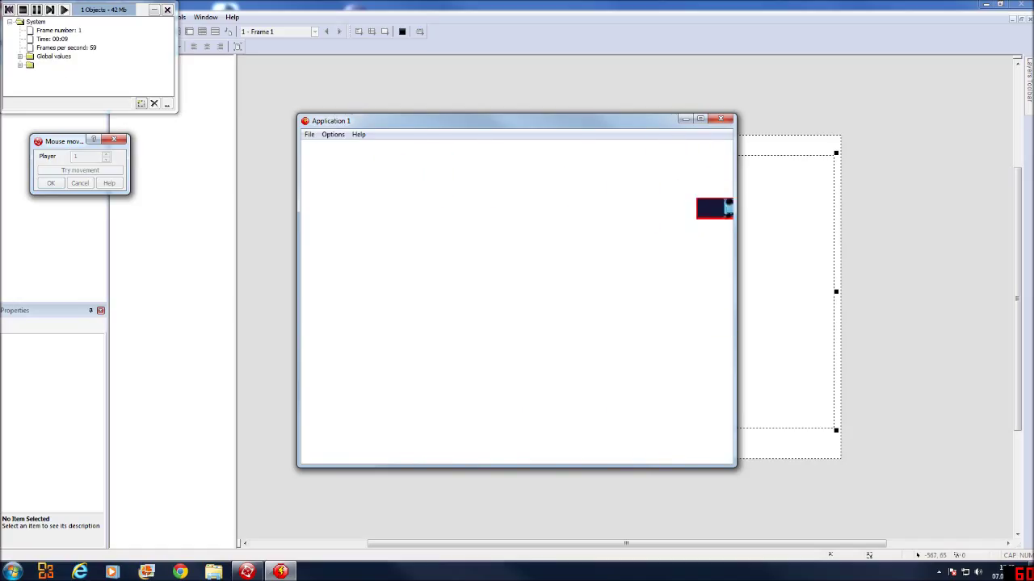
{"action": "key", "text": "Escape"}
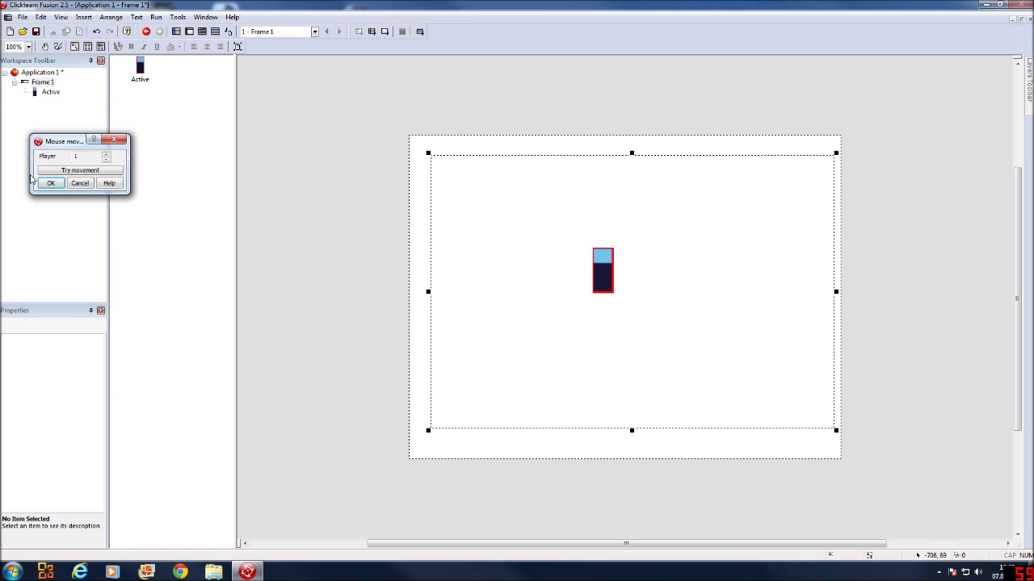
{"action": "left_click", "coordinate": [49, 184]}
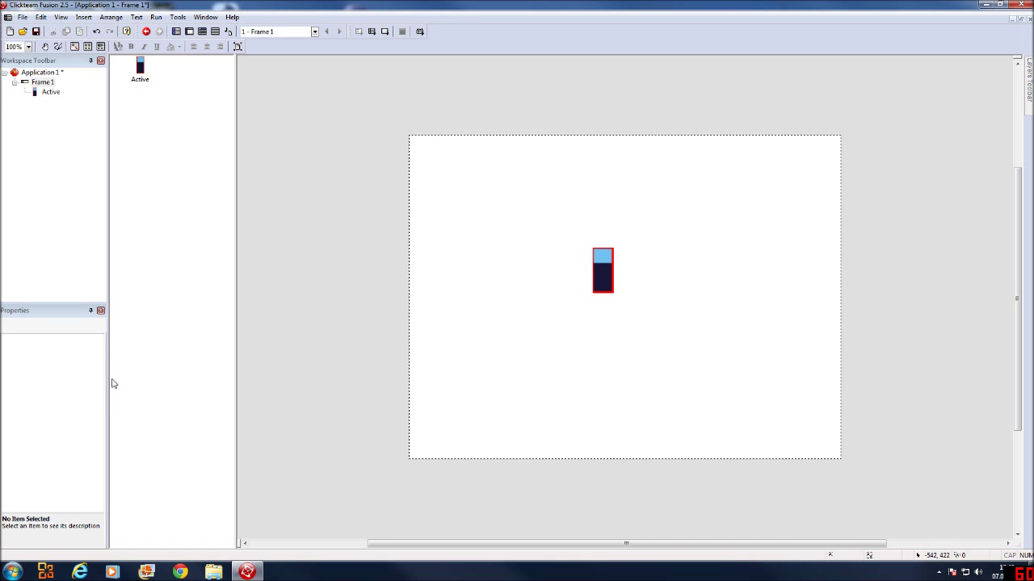
Review the Active object's movement player choices, runtime options, values, about and display properties.
{"action": "double_click", "coordinate": [52, 93]}
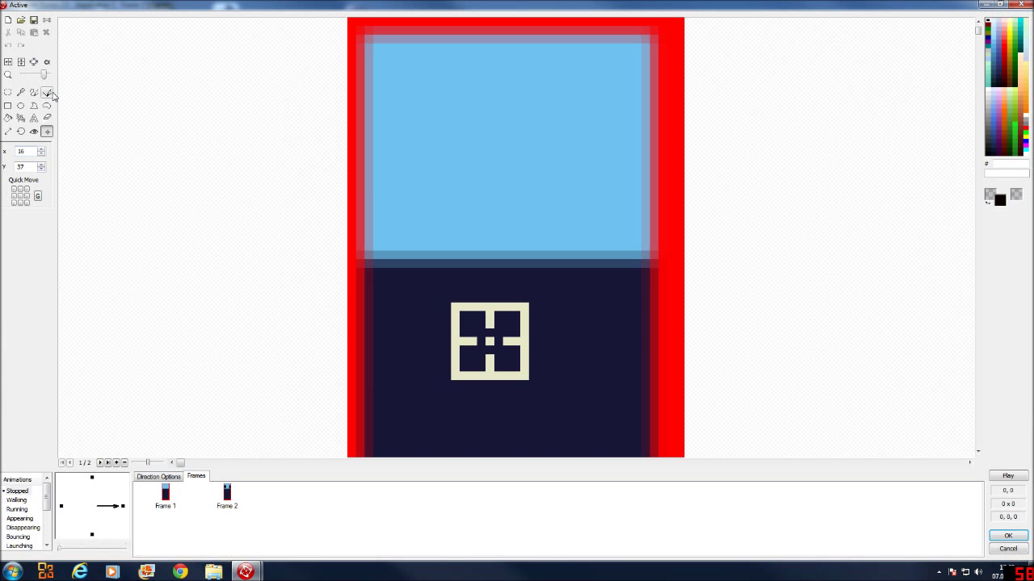
{"action": "left_click", "coordinate": [1008, 536]}
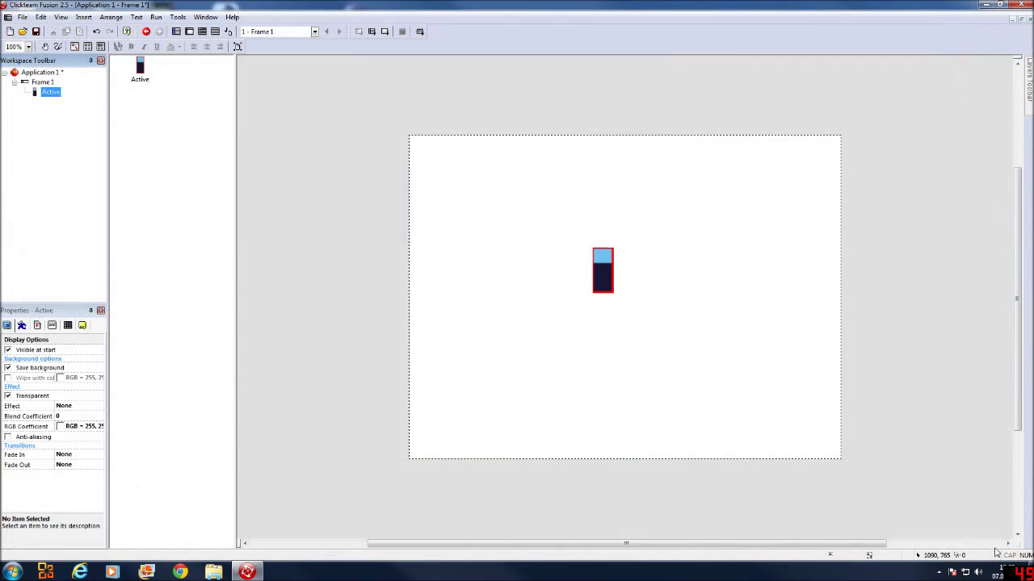
{"action": "left_click", "coordinate": [22, 325]}
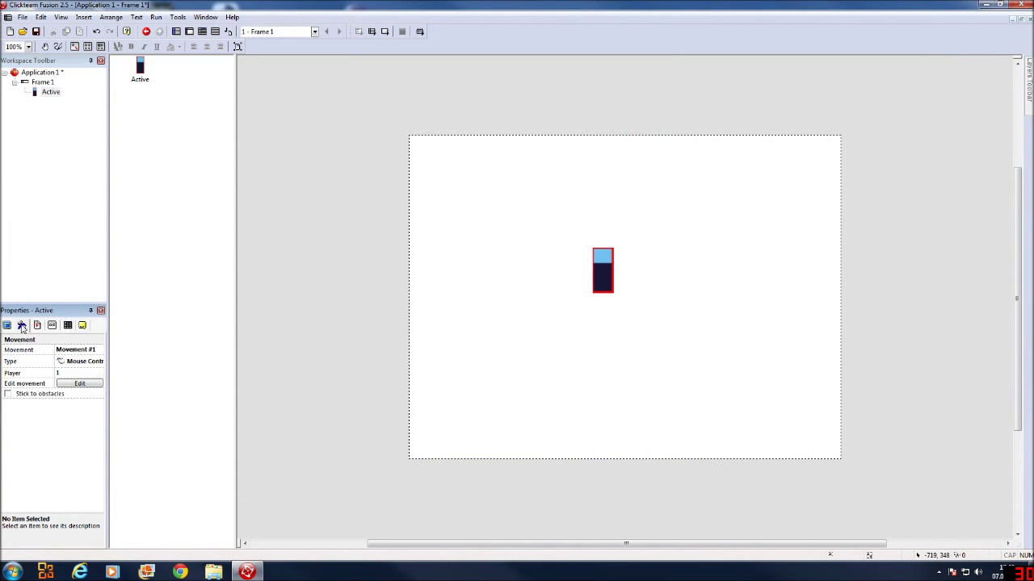
{"action": "left_click", "coordinate": [63, 374]}
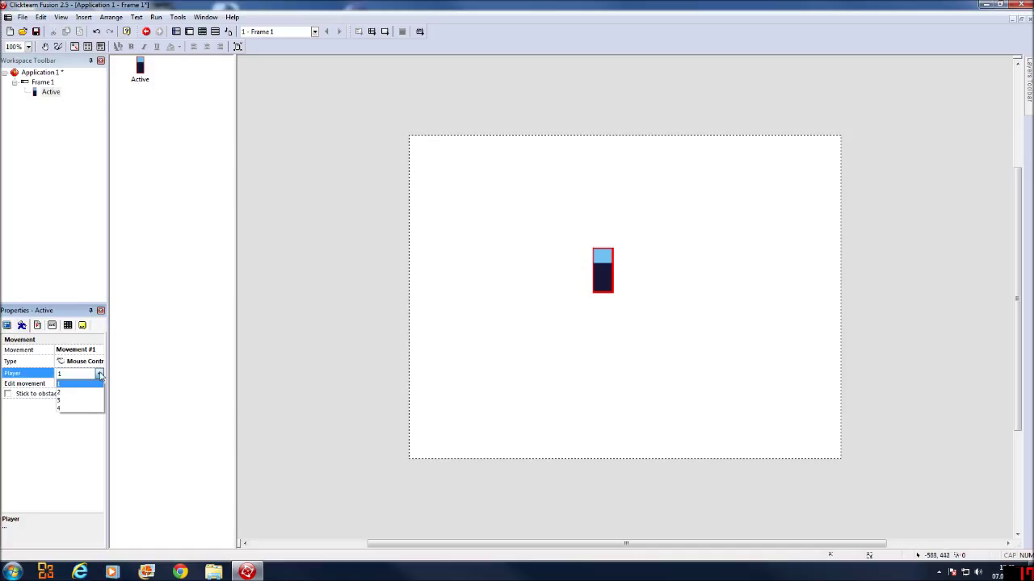
{"action": "left_click", "coordinate": [99, 376]}
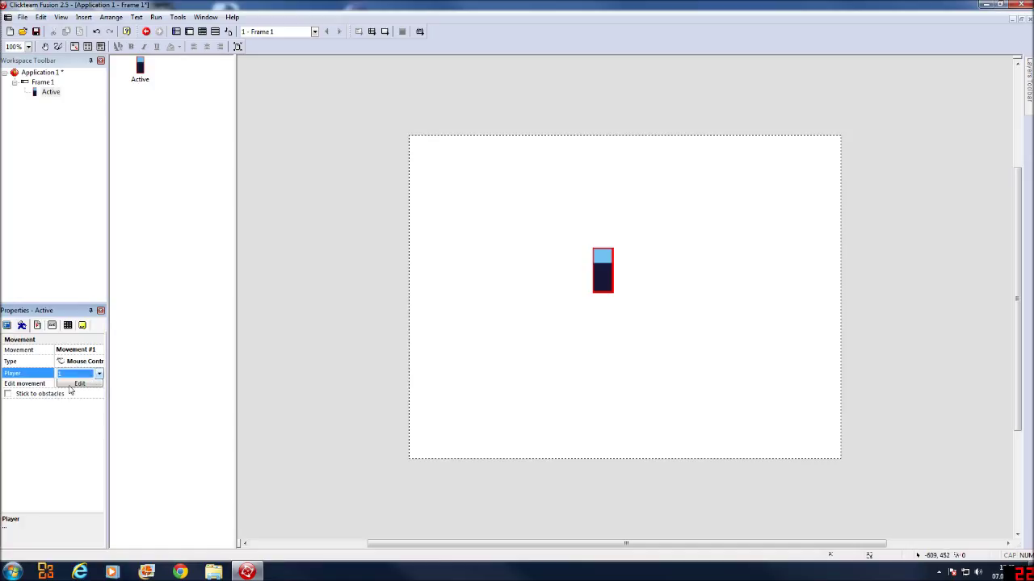
{"action": "left_click", "coordinate": [37, 325]}
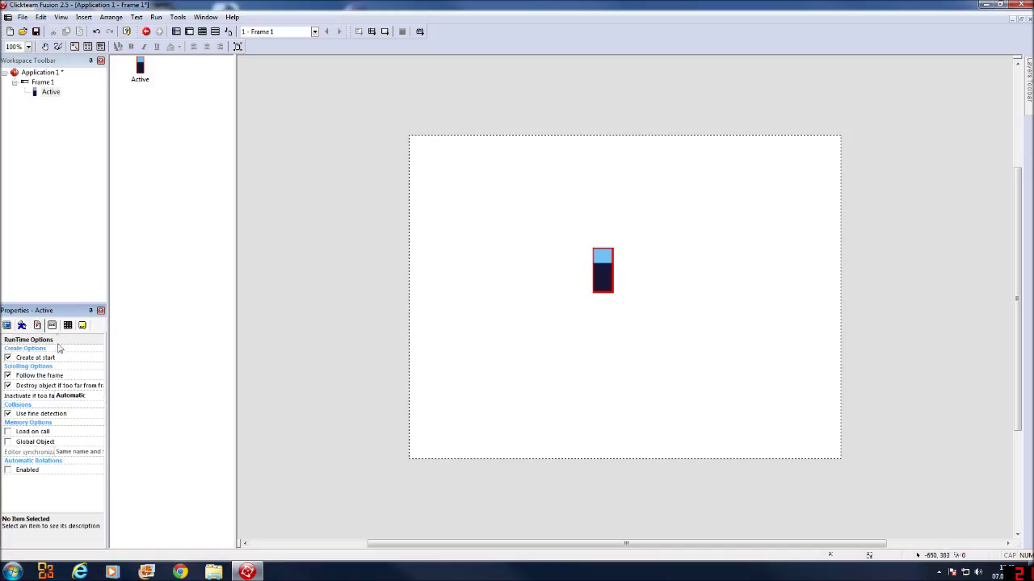
{"action": "left_click", "coordinate": [52, 326]}
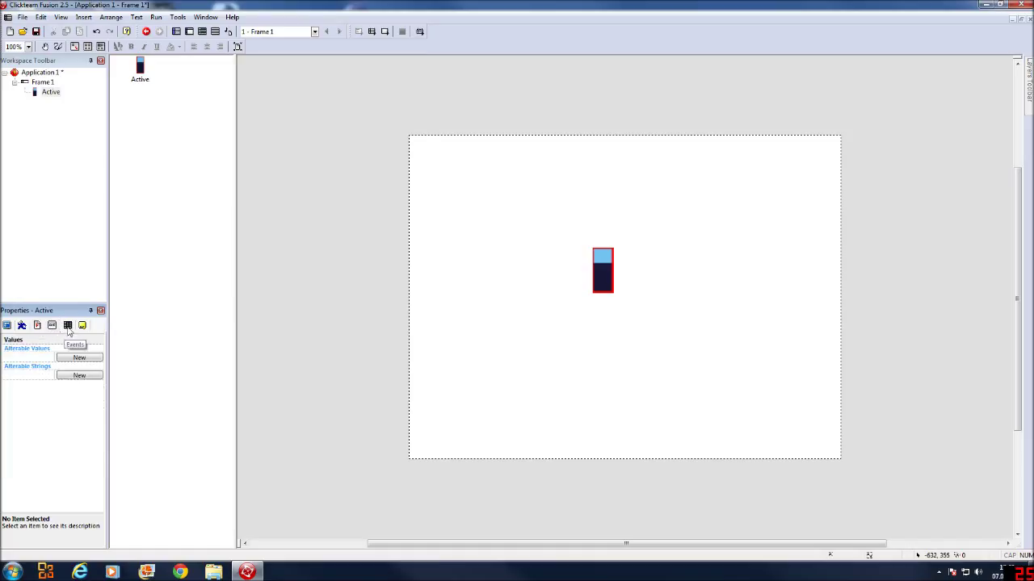
{"action": "left_click", "coordinate": [82, 326]}
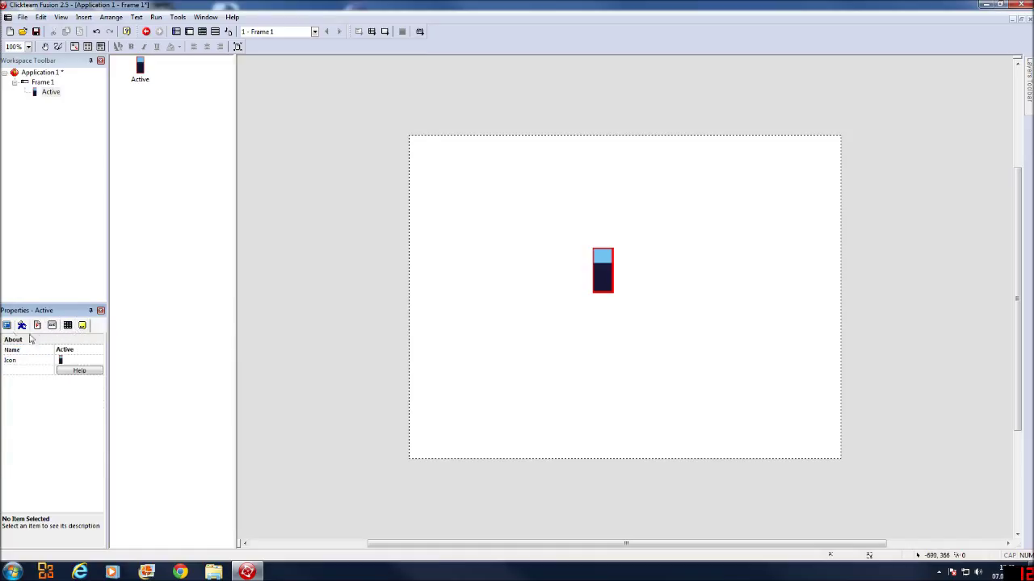
{"action": "left_click", "coordinate": [6, 326]}
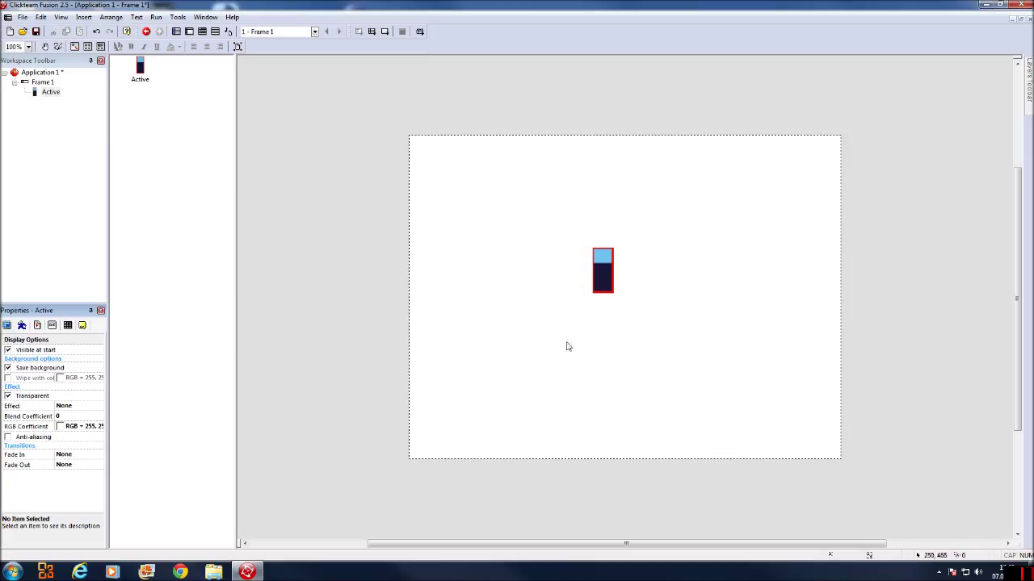
Move the Active object to about X 103, Y 437 near the frame's lower-left corner and set its movement type to Eight Directions.
{"action": "left_click", "coordinate": [602, 287]}
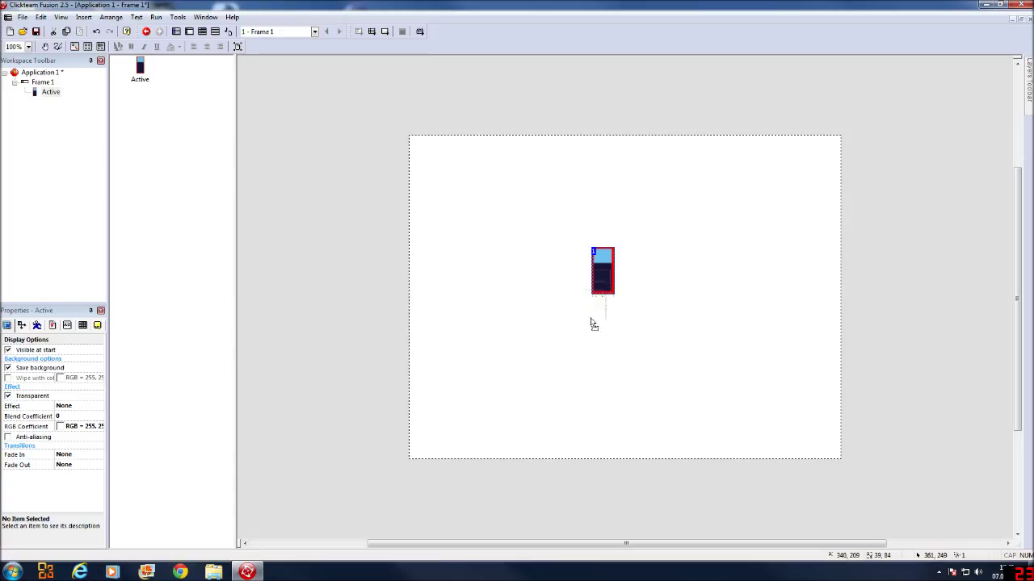
{"action": "left_click_drag", "start_coordinate": [494, 339], "coordinate": [475, 397]}
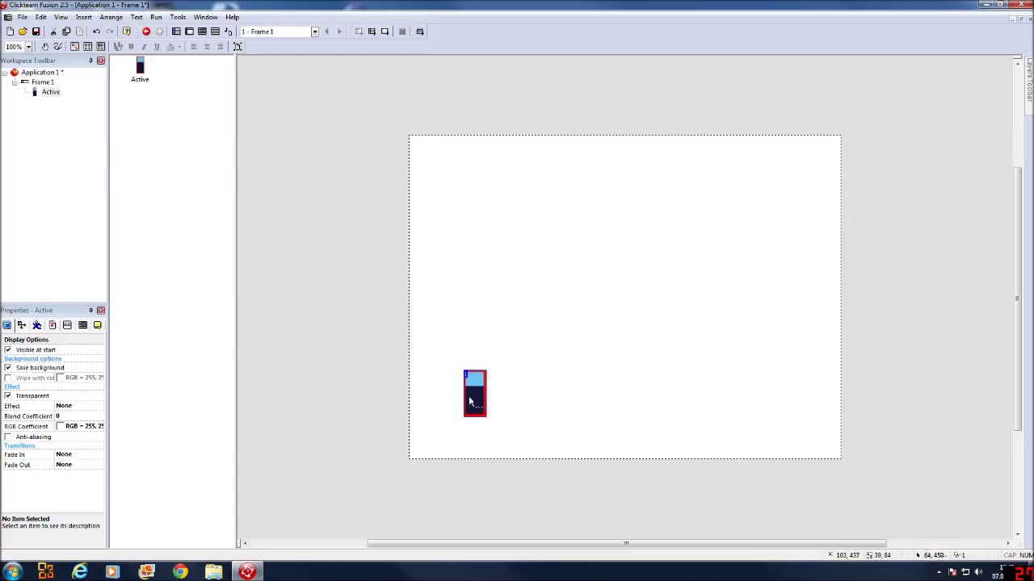
{"action": "left_click", "coordinate": [36, 325]}
{"action": "left_click", "coordinate": [97, 367]}
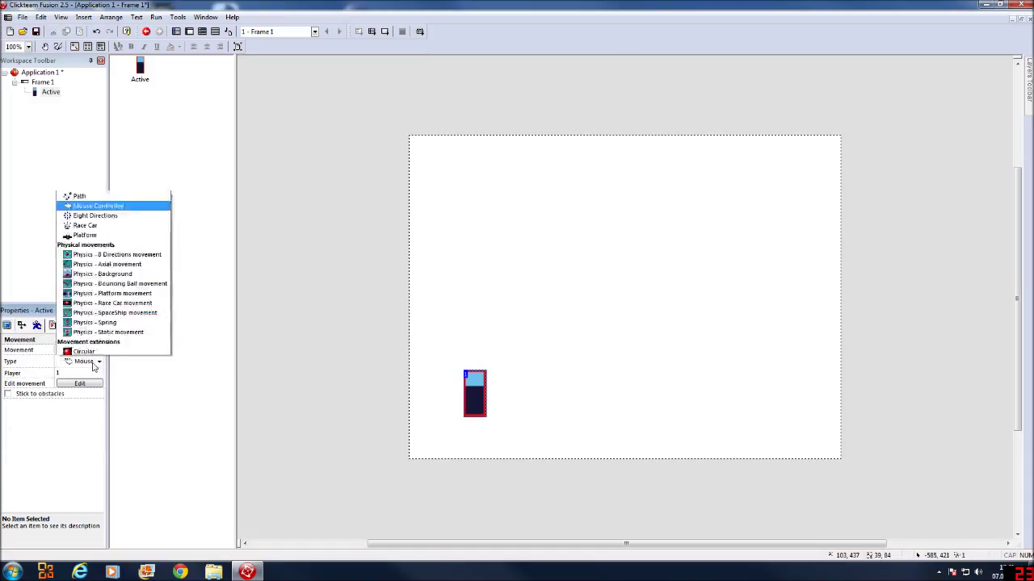
{"action": "left_click", "coordinate": [95, 118]}
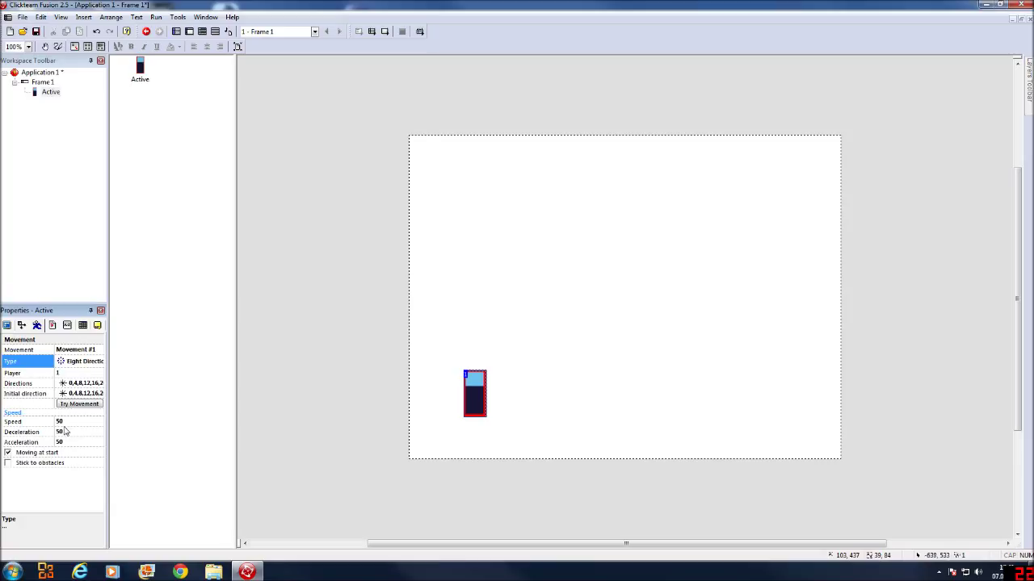
{"action": "left_click", "coordinate": [65, 427]}
{"action": "left_click", "coordinate": [70, 436]}
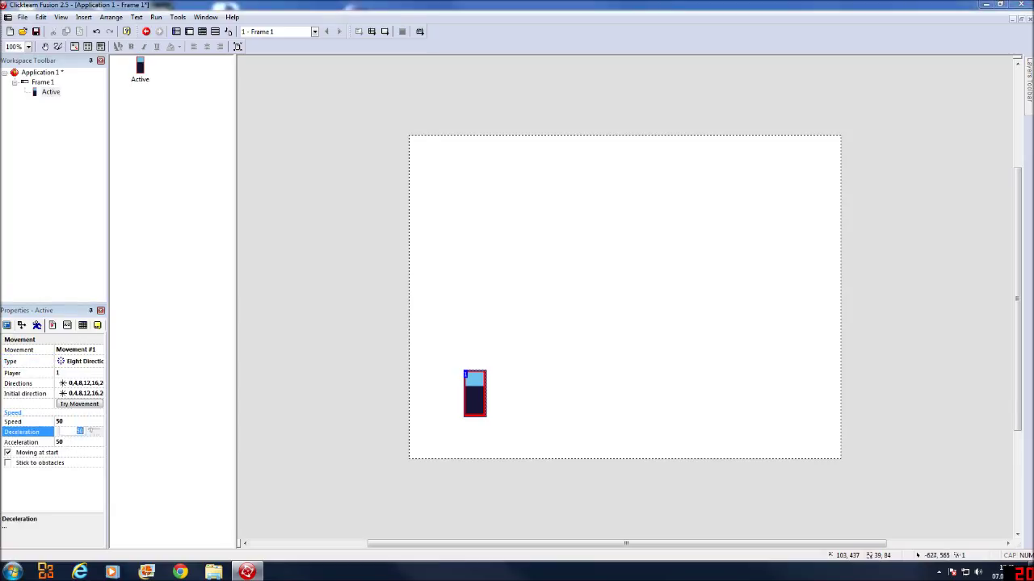
{"action": "left_click", "coordinate": [80, 442]}
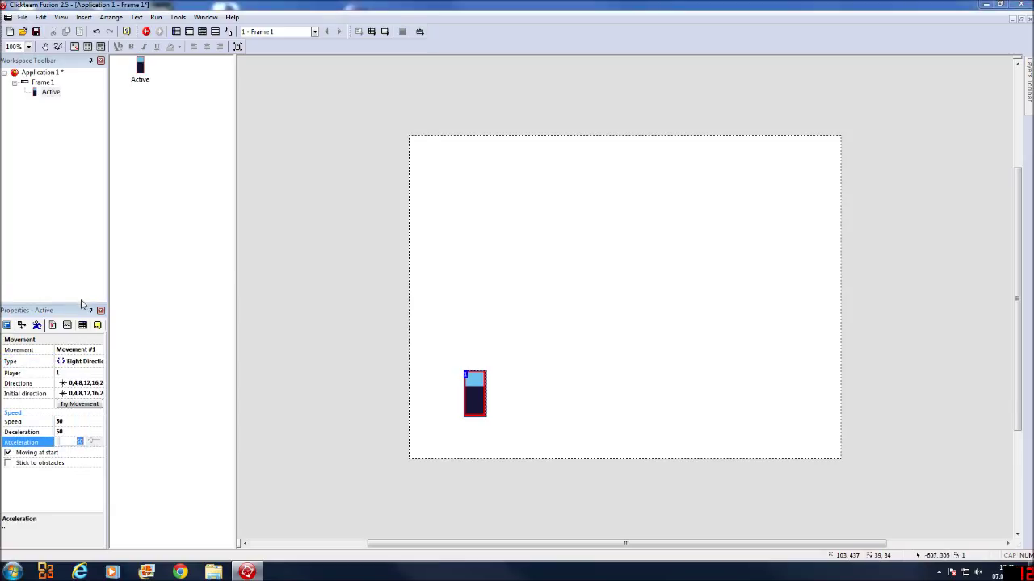
Insert a second Active object above and slightly right of the first one, at about X 187, Y 224.
{"action": "left_click", "coordinate": [524, 289]}
{"action": "right_click", "coordinate": [525, 288]}
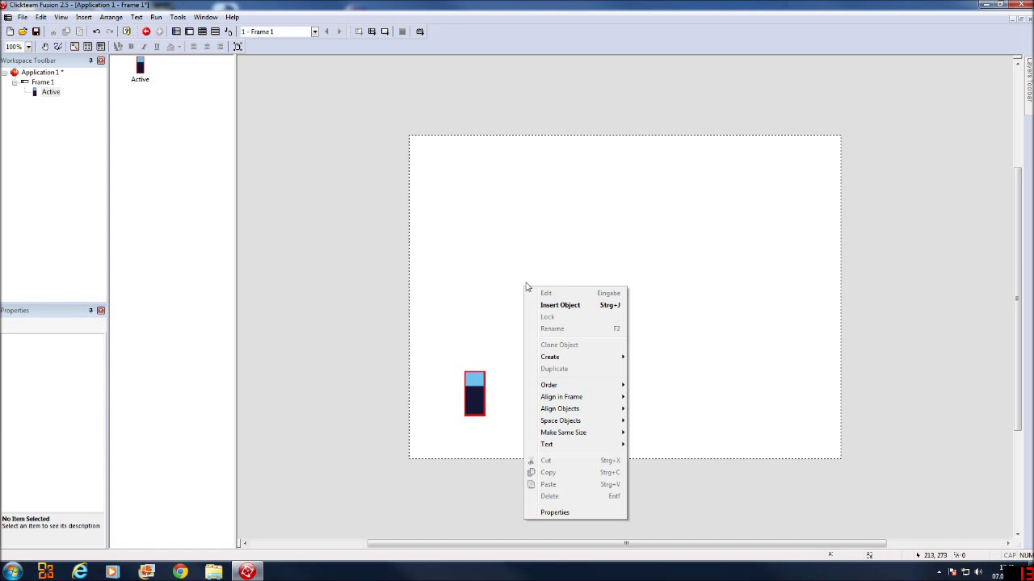
{"action": "left_click", "coordinate": [563, 306]}
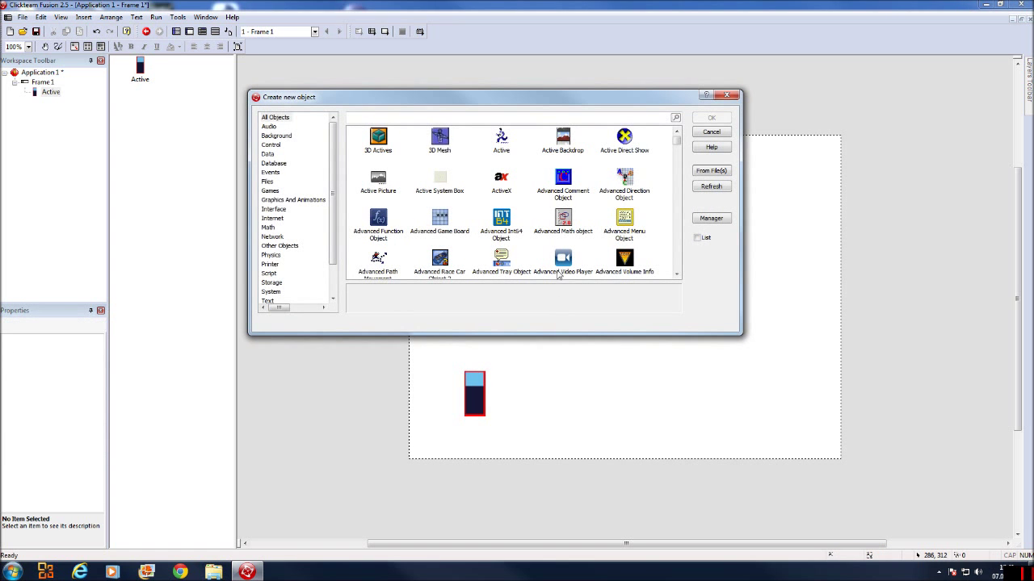
{"action": "left_click", "coordinate": [501, 139]}
{"action": "left_click", "coordinate": [712, 118]}
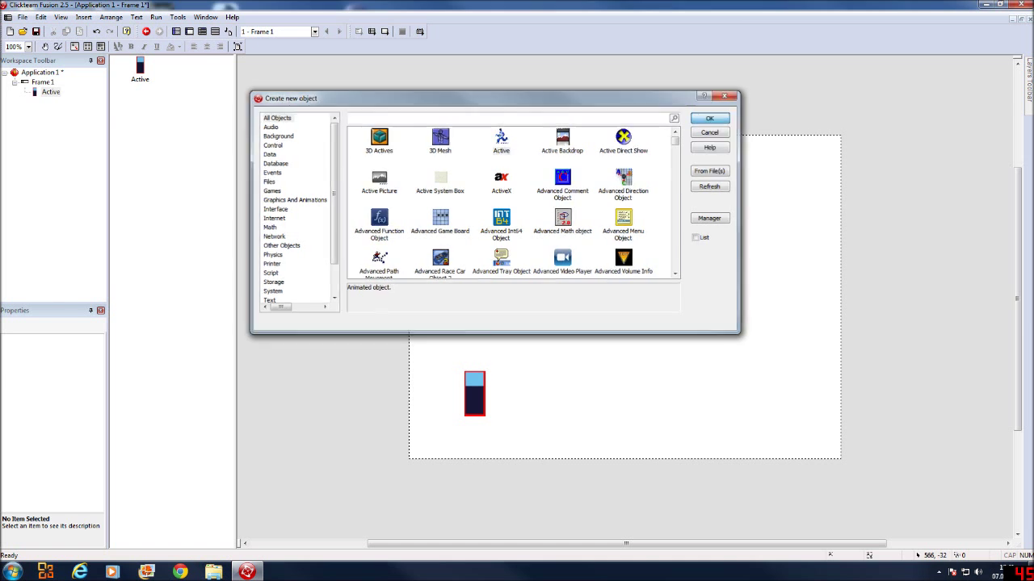
{"action": "left_click", "coordinate": [519, 269]}
Clear the second Active object's default diamond image and fill the whole canvas with dark blue, RGB 11, 23, 31.
{"action": "double_click", "coordinate": [519, 267]}
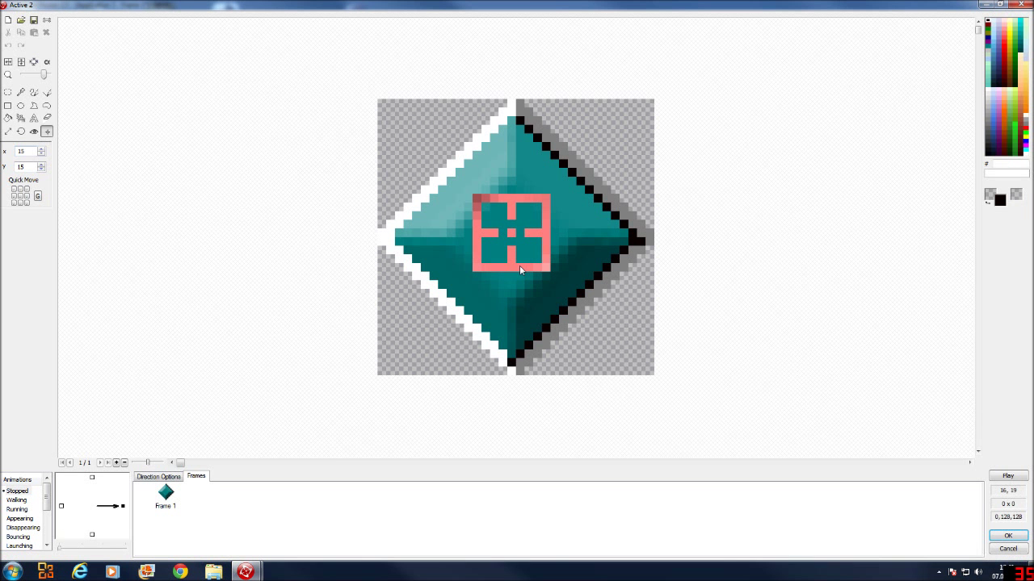
{"action": "left_click", "coordinate": [8, 20]}
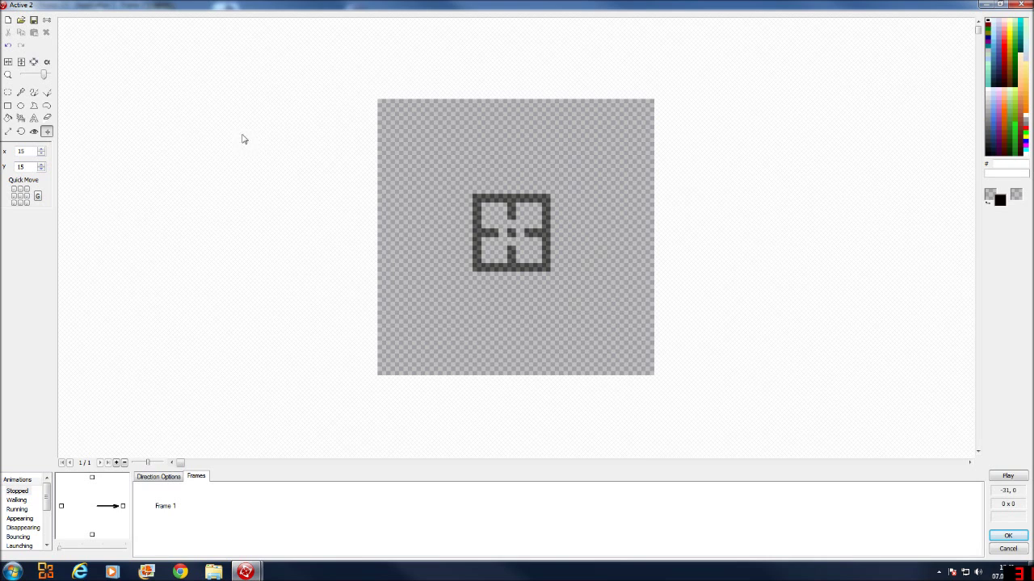
{"action": "left_click", "coordinate": [34, 132]}
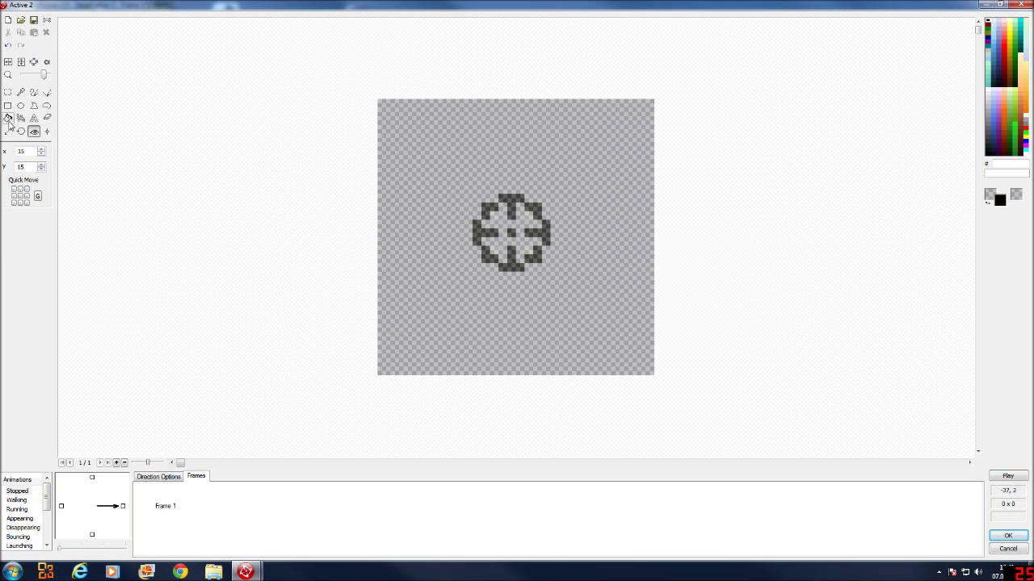
{"action": "left_click", "coordinate": [8, 118]}
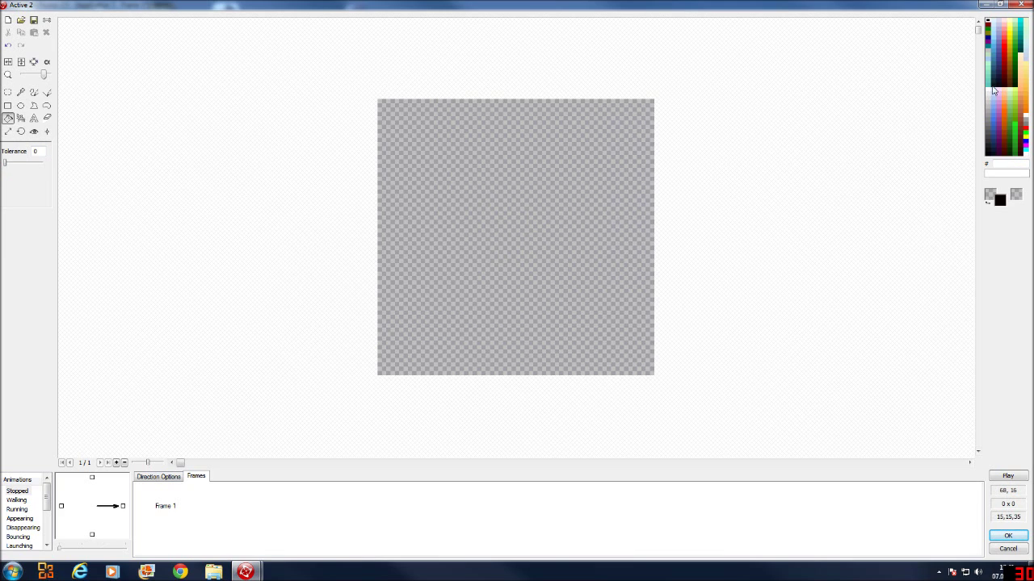
{"action": "left_click", "coordinate": [993, 86]}
{"action": "left_click", "coordinate": [506, 197]}
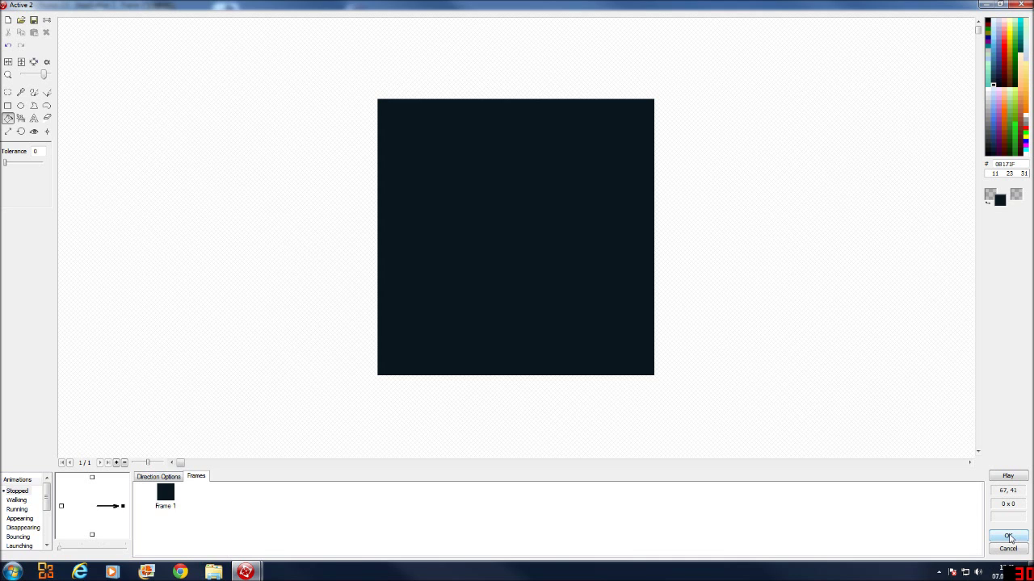
{"action": "left_click", "coordinate": [1009, 538]}
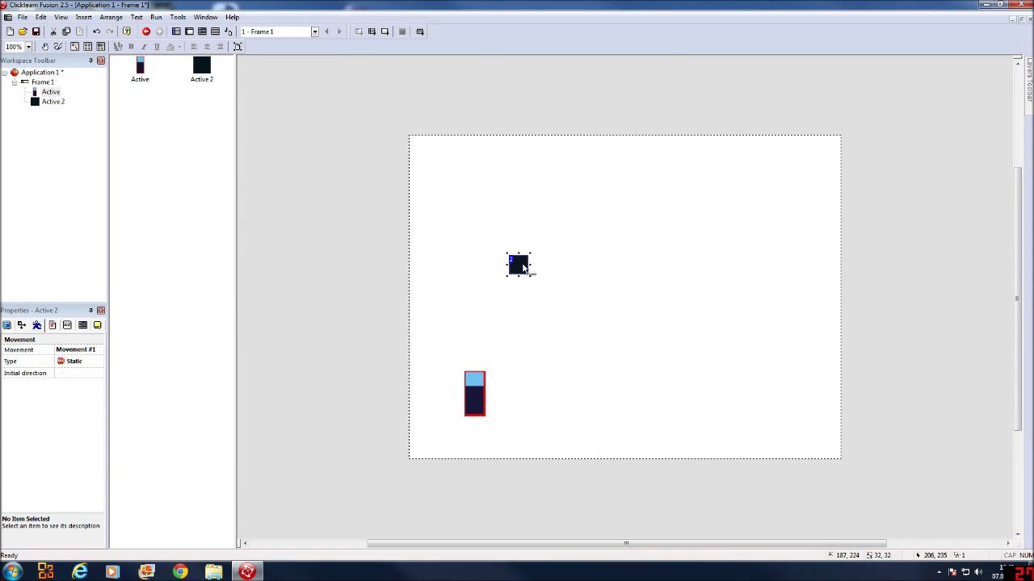
Set the dark square object's movement type to Bouncing Ball.
{"action": "right_click", "coordinate": [523, 266]}
{"action": "left_click", "coordinate": [290, 360]}
{"action": "left_click", "coordinate": [87, 351]}
{"action": "left_click", "coordinate": [79, 361]}
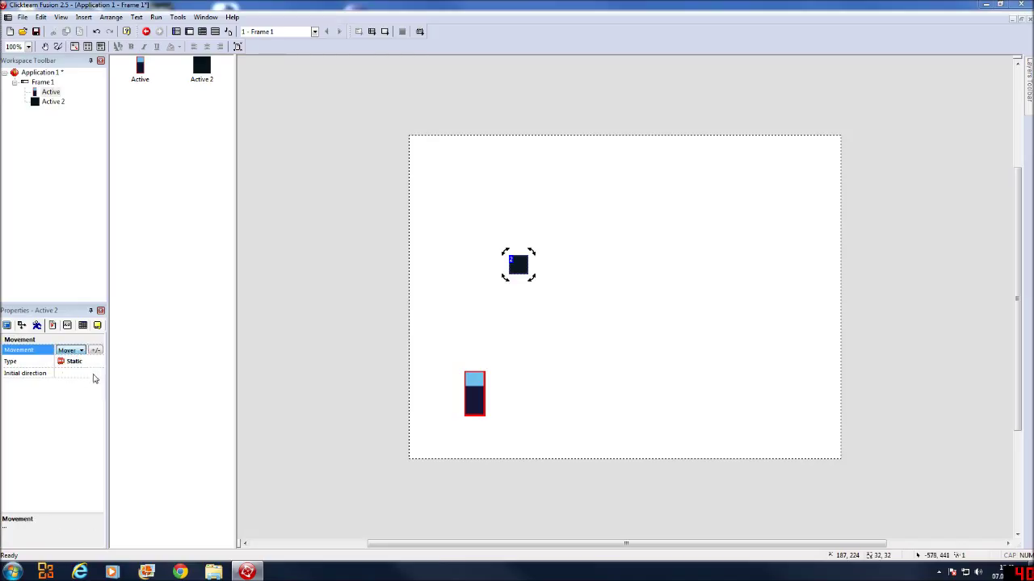
{"action": "left_click", "coordinate": [84, 362]}
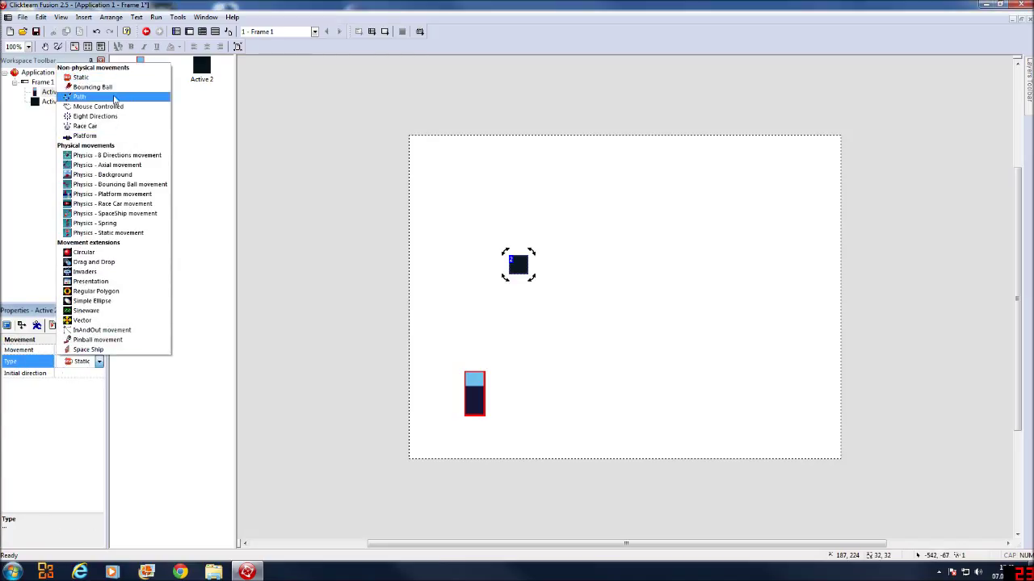
{"action": "left_click", "coordinate": [93, 87]}
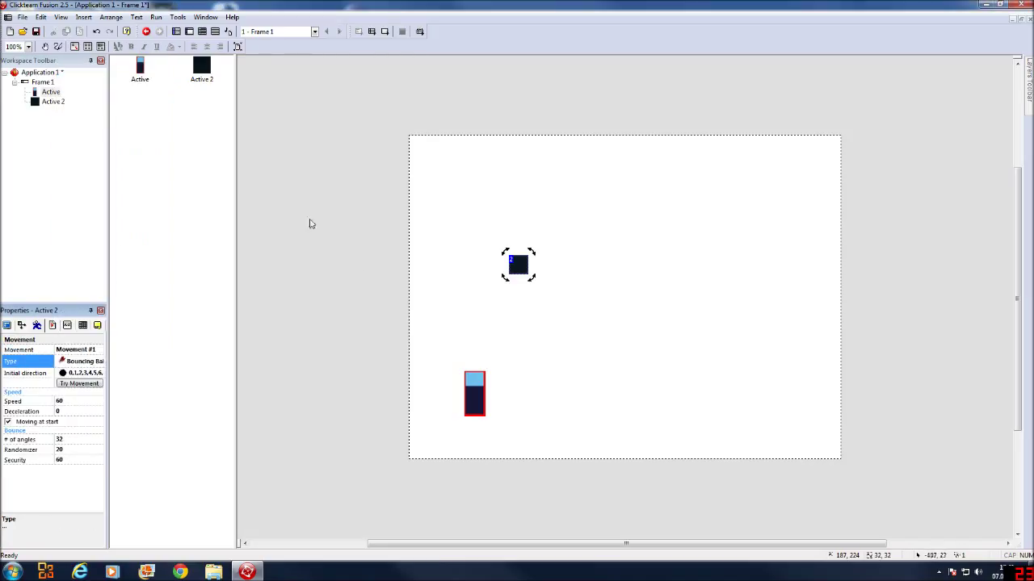
Preview the dark square's Bouncing Ball movement on its own and close the test window.
{"action": "left_click", "coordinate": [78, 384]}
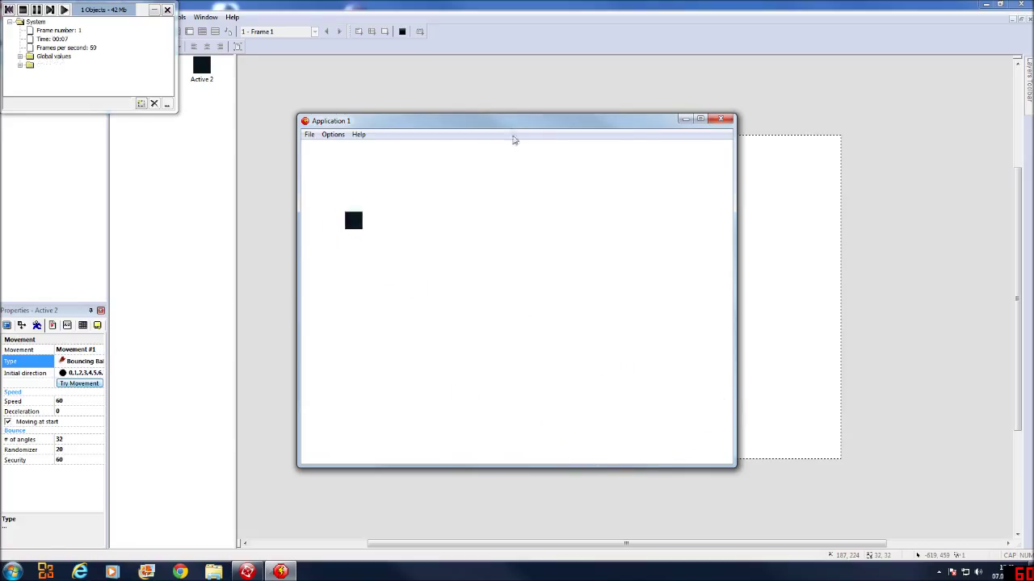
{"action": "left_click", "coordinate": [167, 10]}
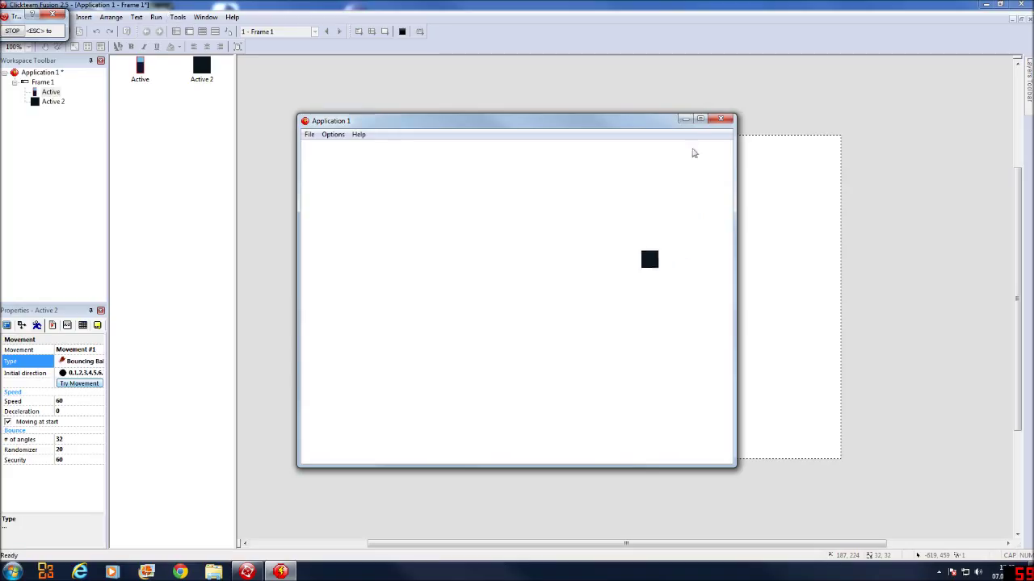
{"action": "left_click", "coordinate": [723, 120]}
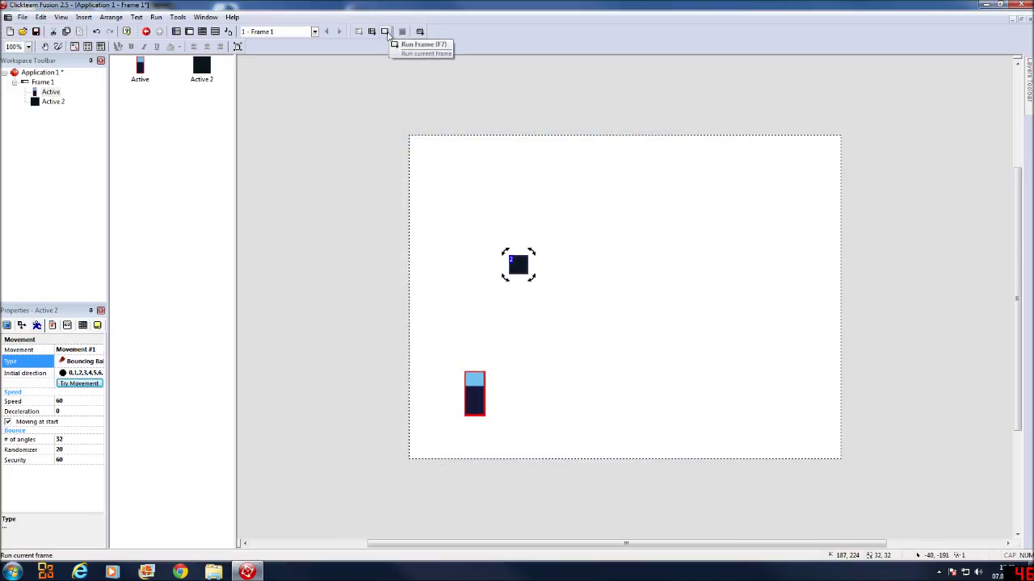
Run the current frame to test both objects' movements together, and close the running application.
{"action": "left_click", "coordinate": [386, 31]}
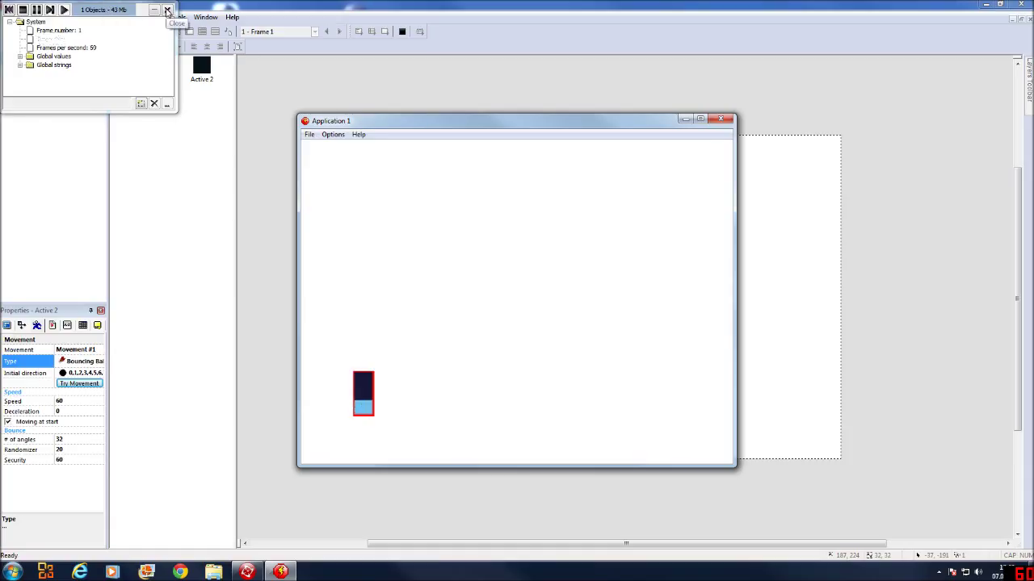
{"action": "left_click", "coordinate": [168, 10]}
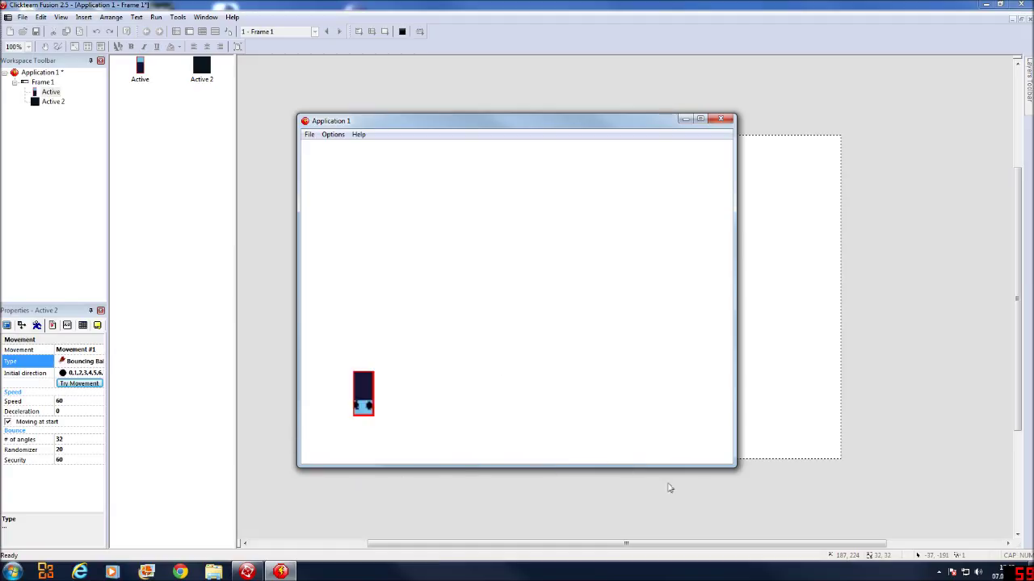
{"action": "left_click", "coordinate": [723, 120]}
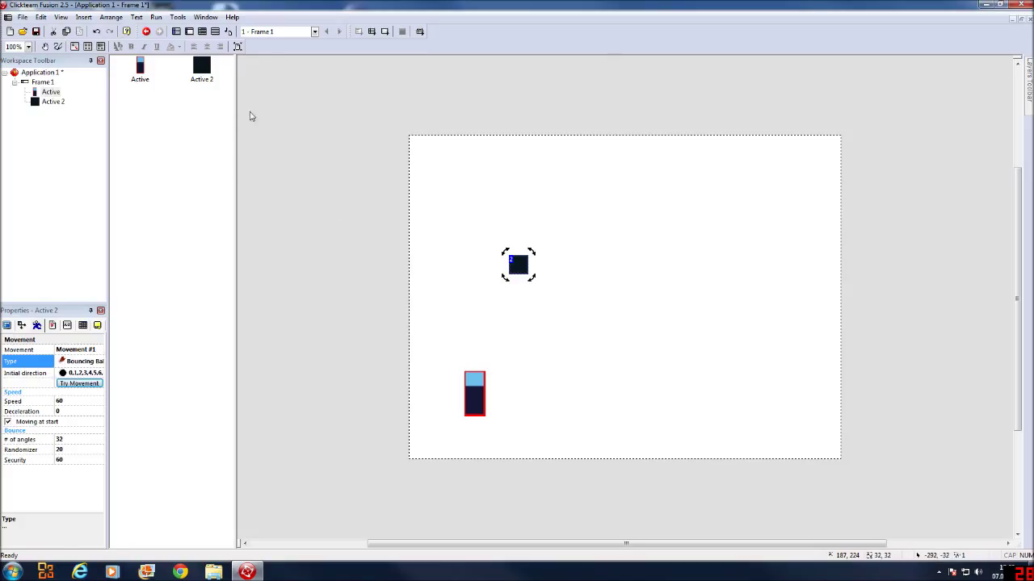
View the storyboard and Frame 1's layout, and open the frame's Event Editor.
{"action": "left_click", "coordinate": [176, 31]}
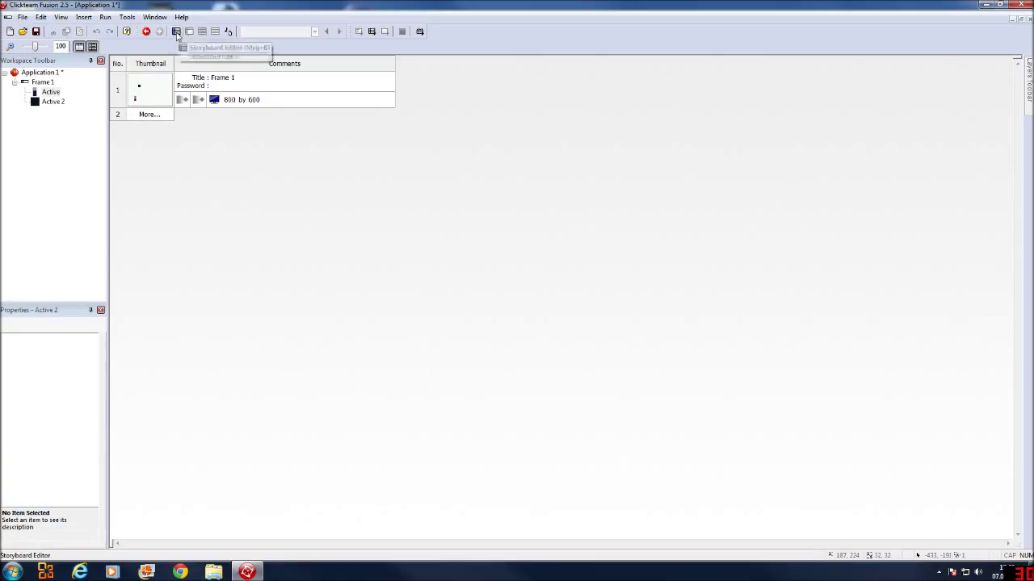
{"action": "left_click", "coordinate": [44, 82]}
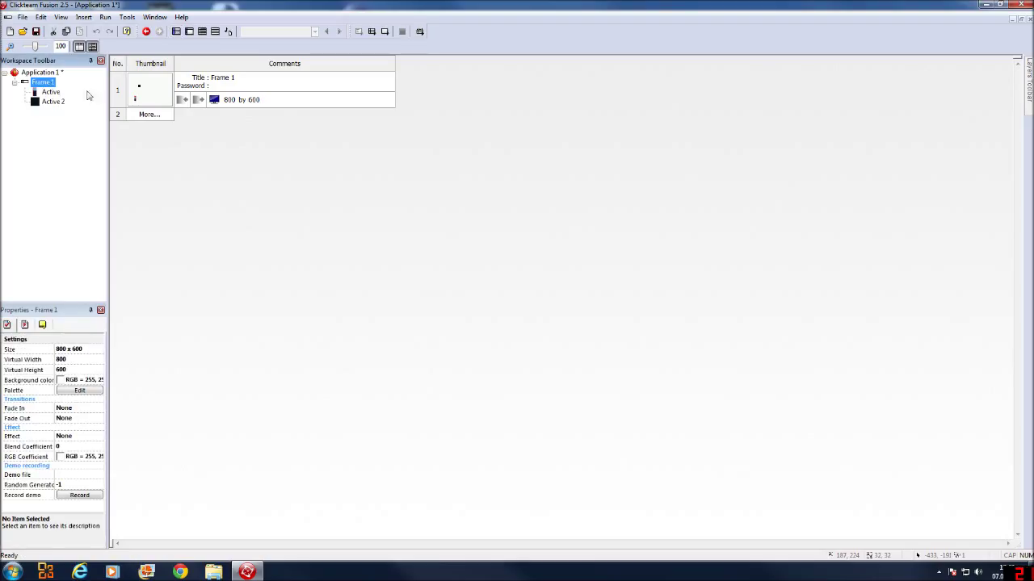
{"action": "left_click", "coordinate": [189, 31]}
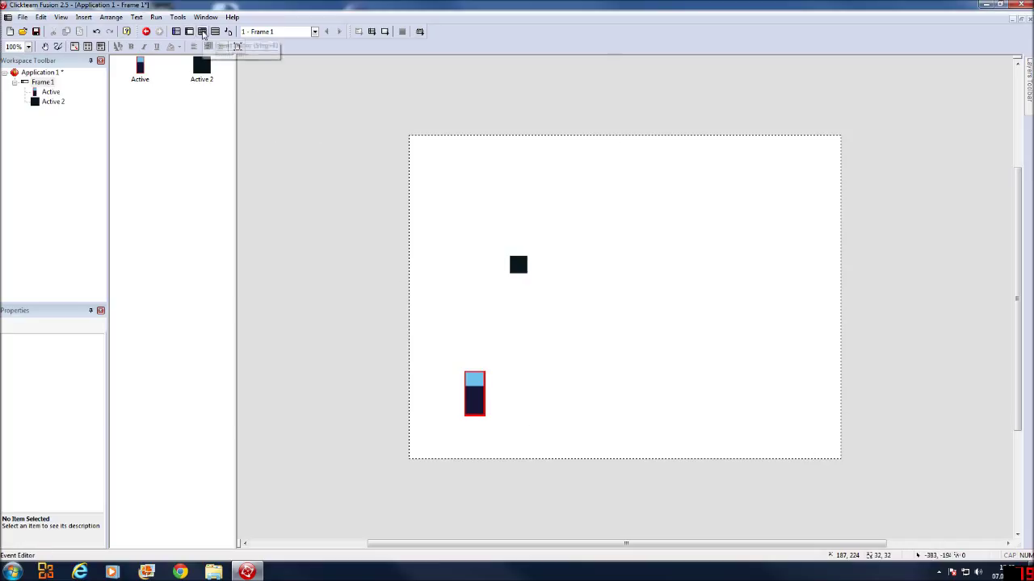
{"action": "left_click", "coordinate": [203, 32]}
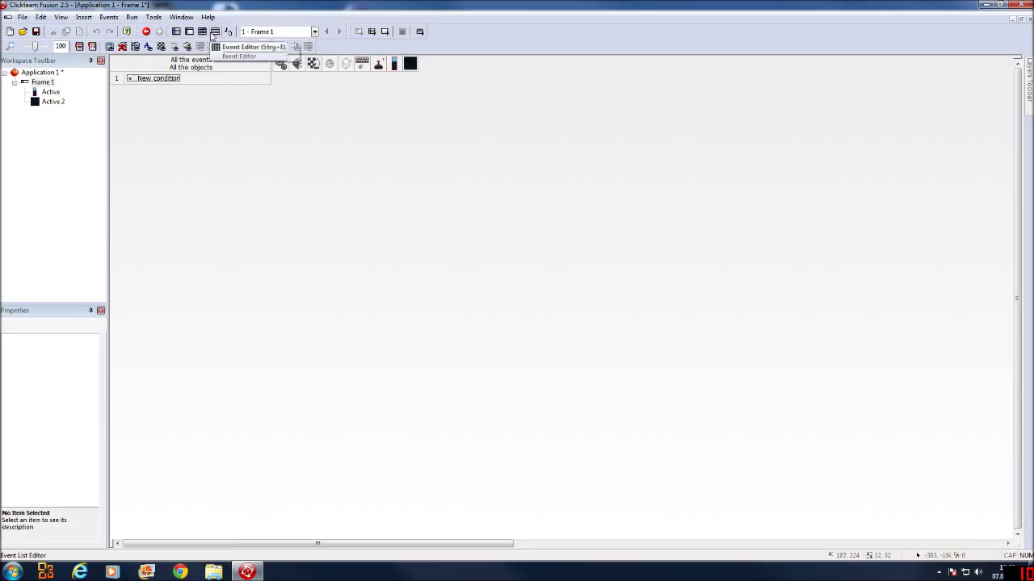
{"action": "left_click", "coordinate": [203, 33]}
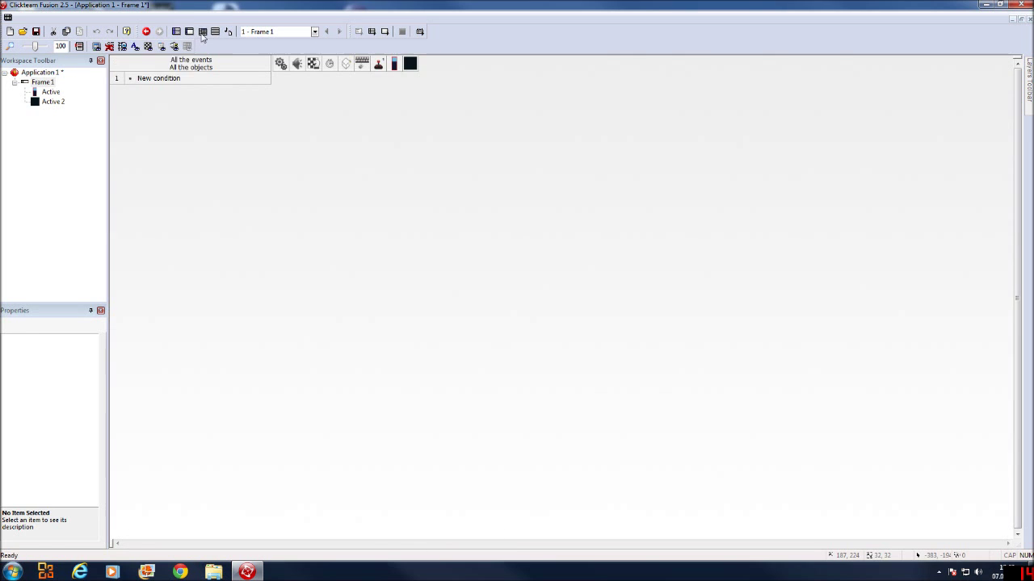
Add an event condition testing the position of Active 2 for leaving the frame area on all four sides.
{"action": "left_click", "coordinate": [160, 79]}
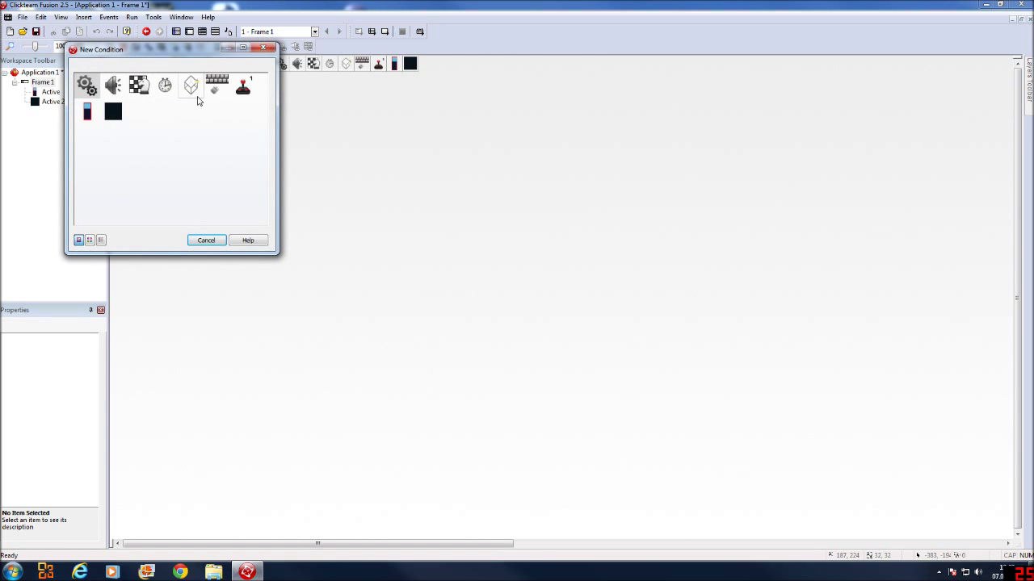
{"action": "left_click", "coordinate": [113, 113]}
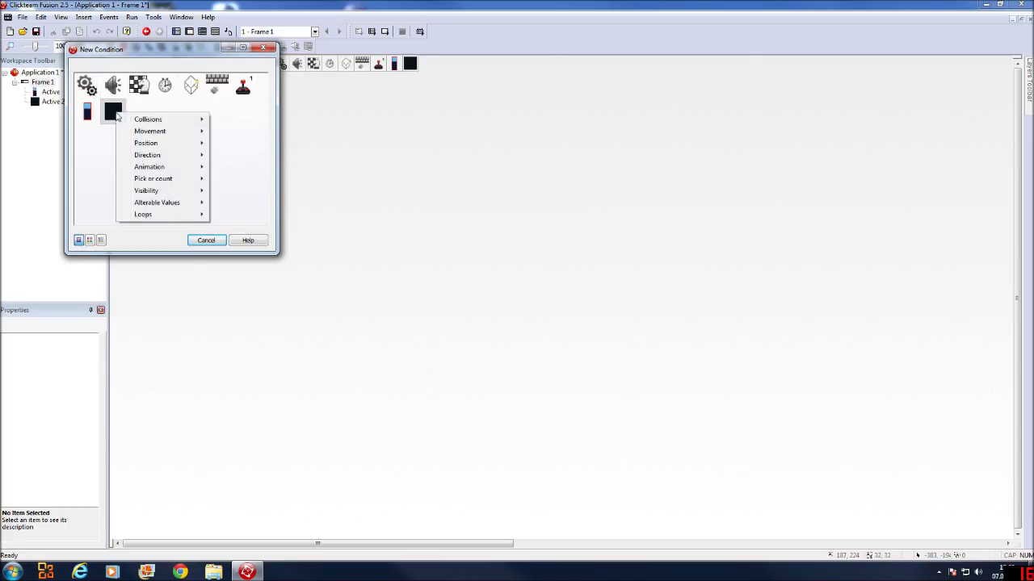
{"action": "mouse_move", "coordinate": [151, 145]}
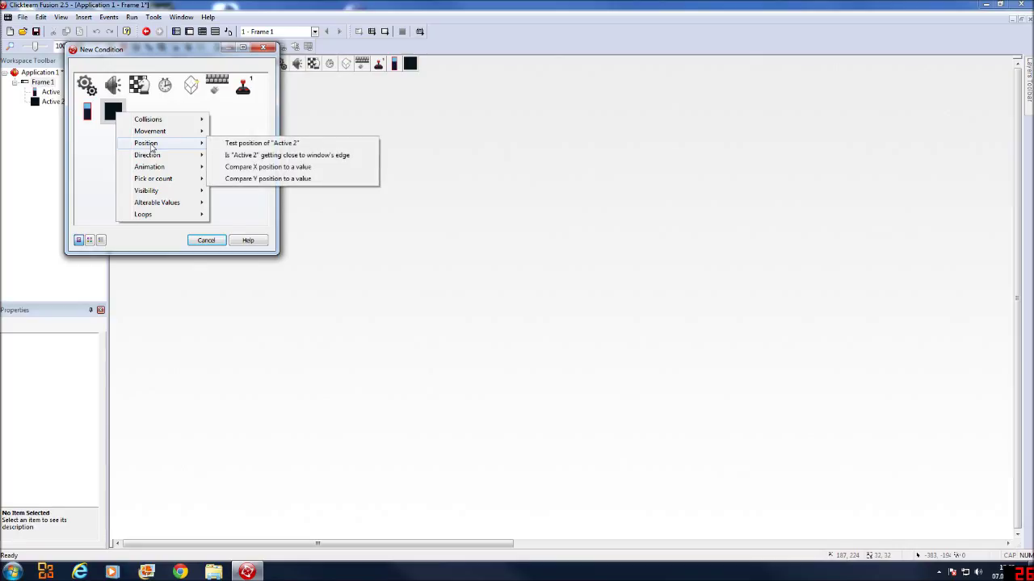
{"action": "left_click", "coordinate": [272, 143]}
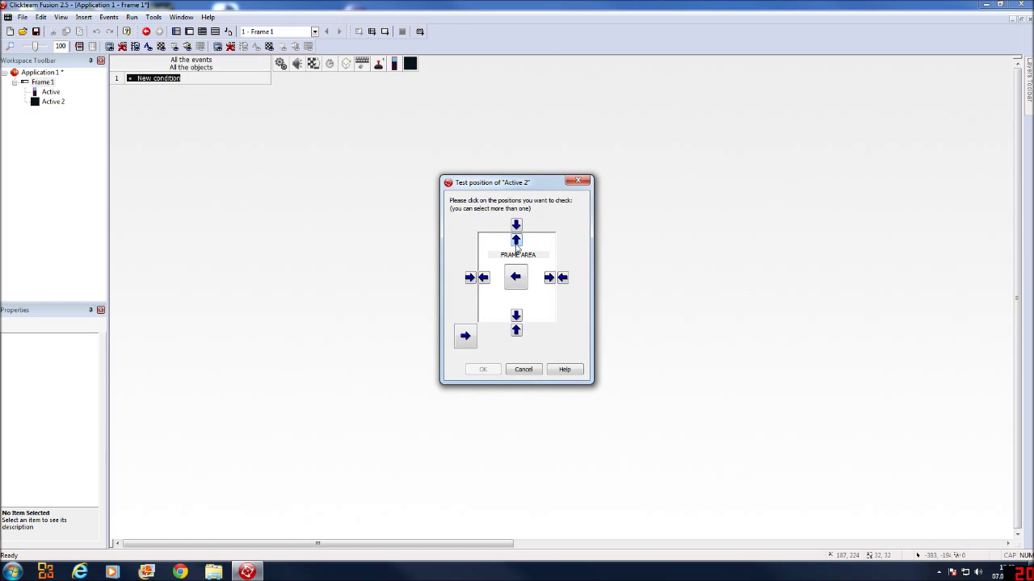
{"action": "left_click", "coordinate": [517, 242]}
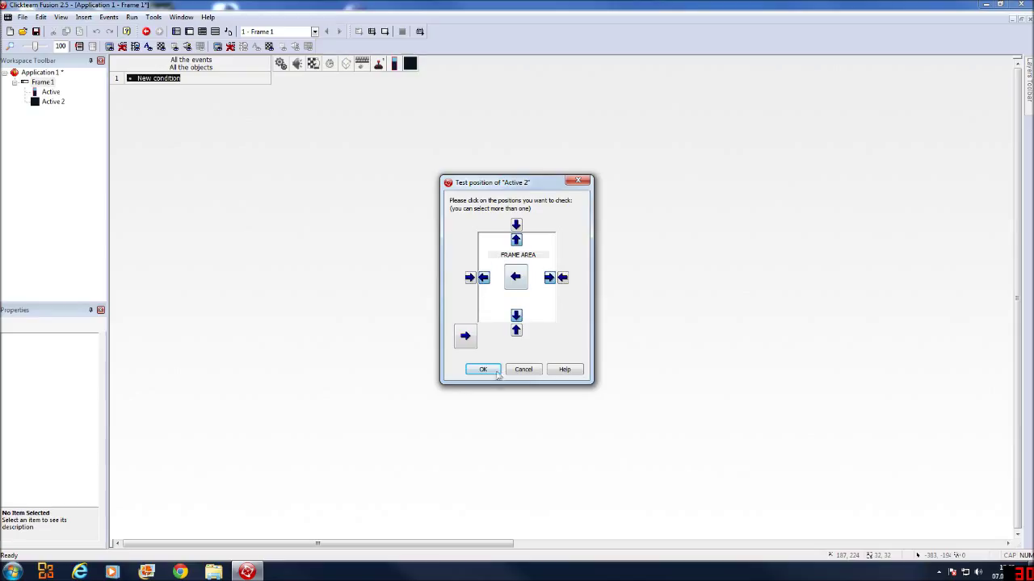
{"action": "left_click", "coordinate": [485, 370]}
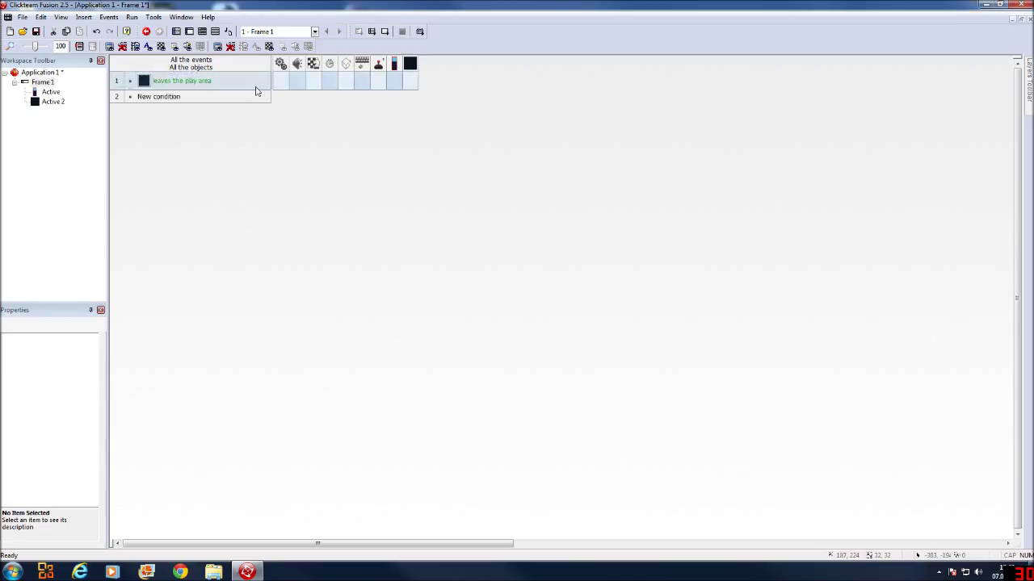
Give Active 2 the Bounce movement action in the event for leaving the play area.
{"action": "right_click", "coordinate": [409, 86]}
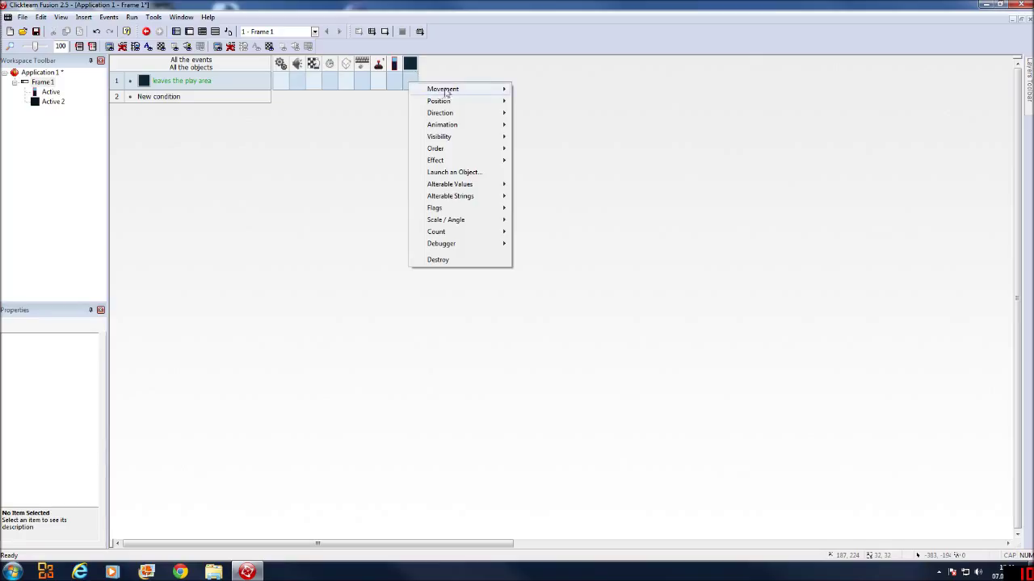
{"action": "mouse_move", "coordinate": [446, 101]}
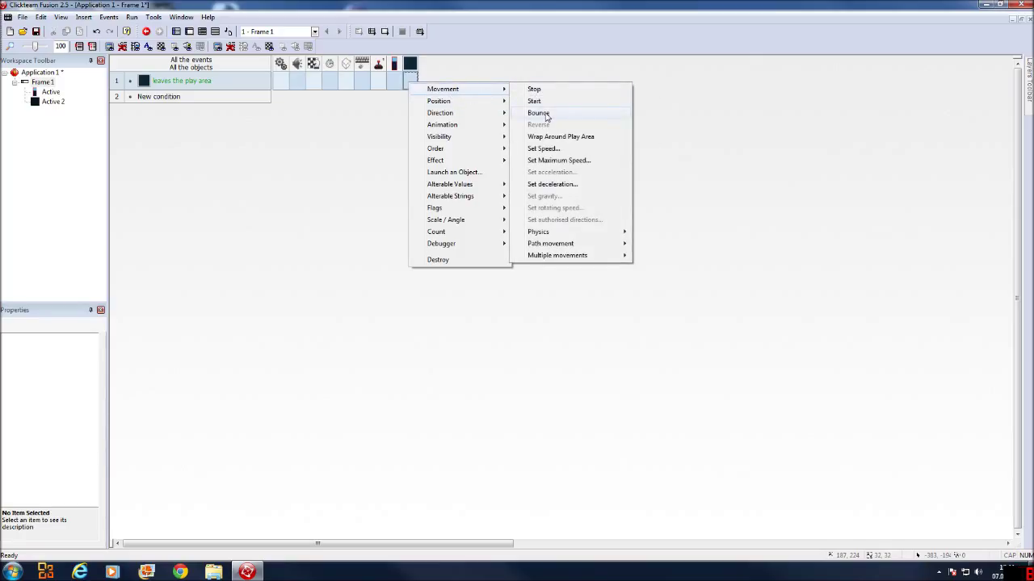
{"action": "left_click", "coordinate": [547, 115]}
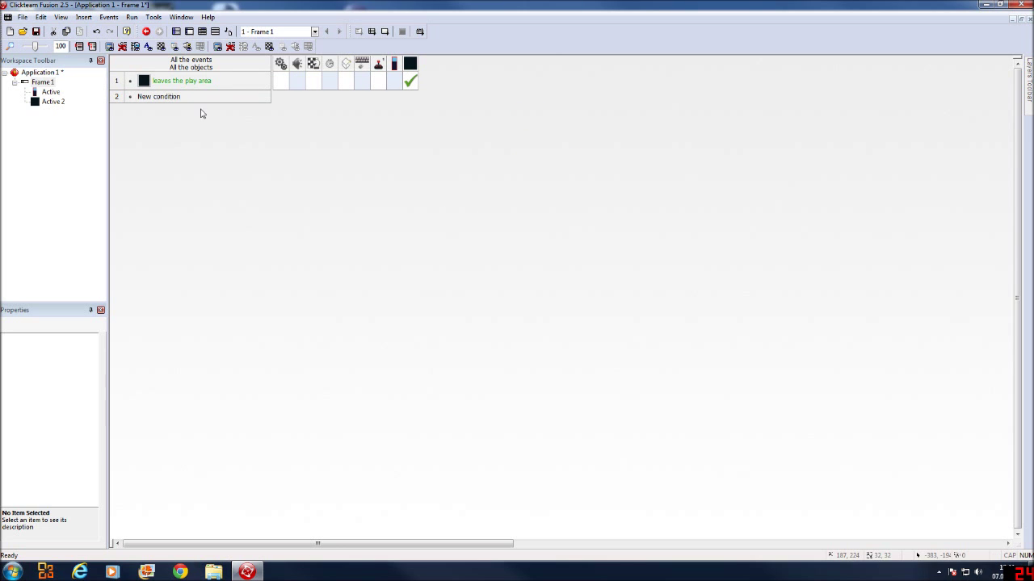
Run the current frame to test the dark square's bounce at the play area's edges.
{"action": "left_click", "coordinate": [385, 31]}
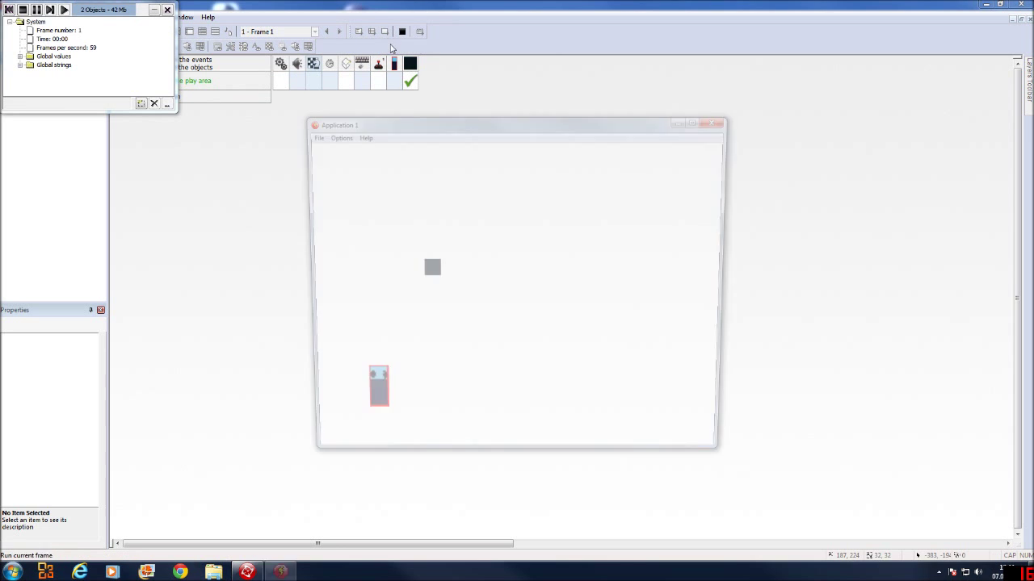